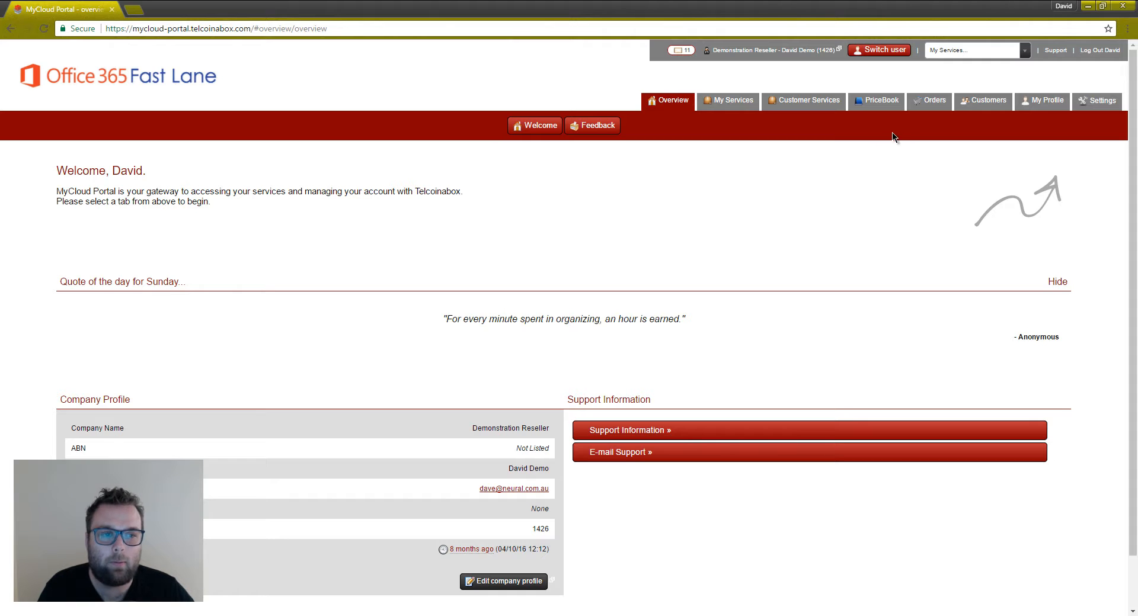
Open the Office 365 Fast Lane solution wizard from the PriceBook.
left_click(884, 98)
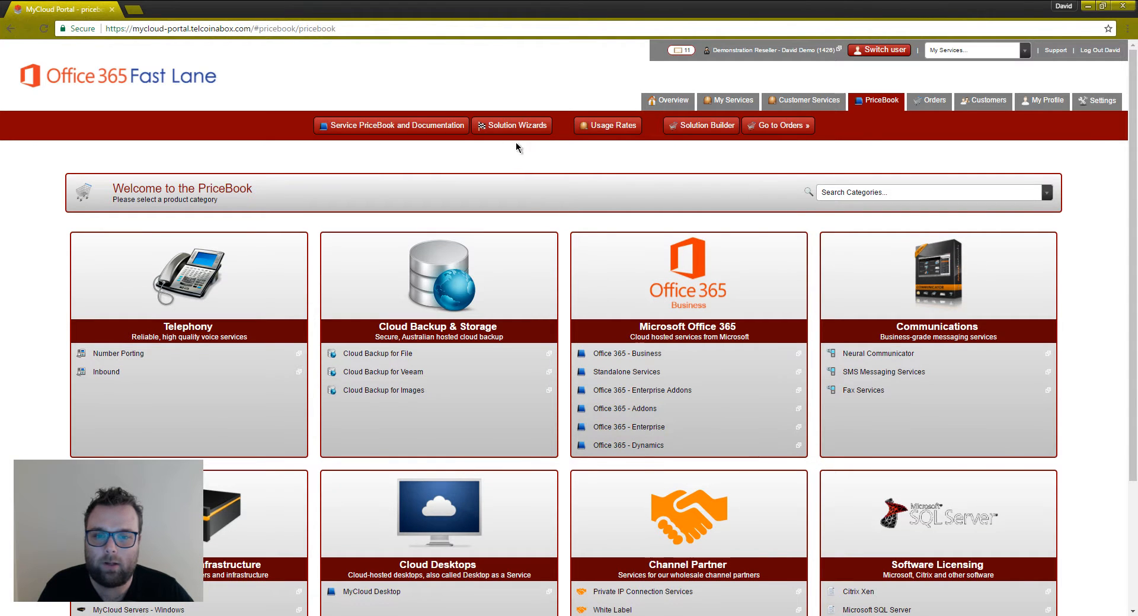
left_click(507, 129)
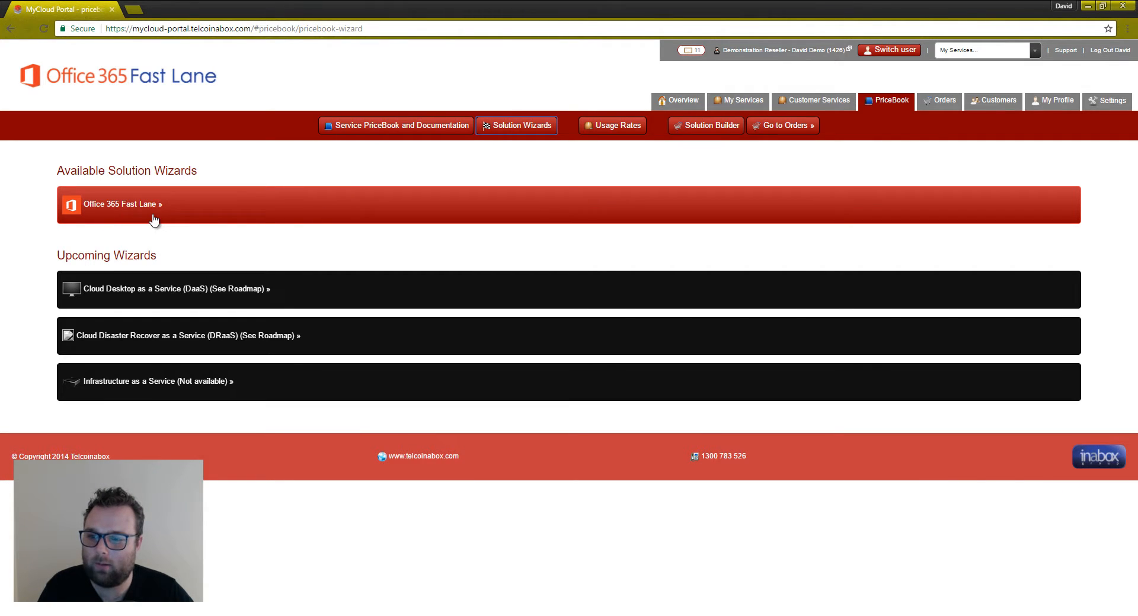
left_click(237, 212)
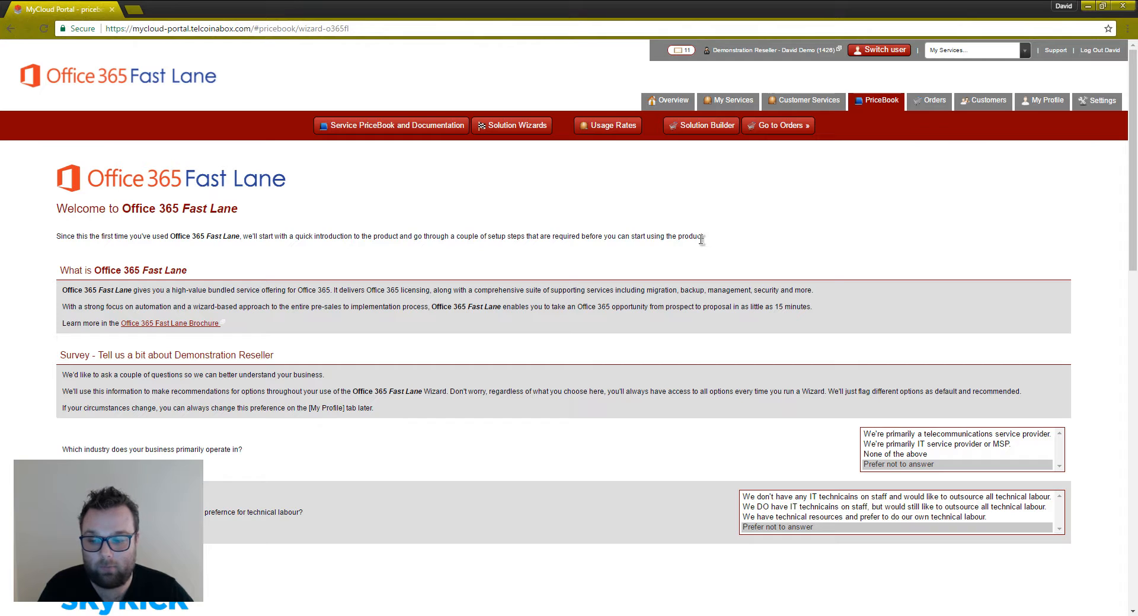
Answer the business survey as primarily a telecommunications service provider with no IT technicians, outsourcing all technical labour.
scroll(701, 239, "down", 3)
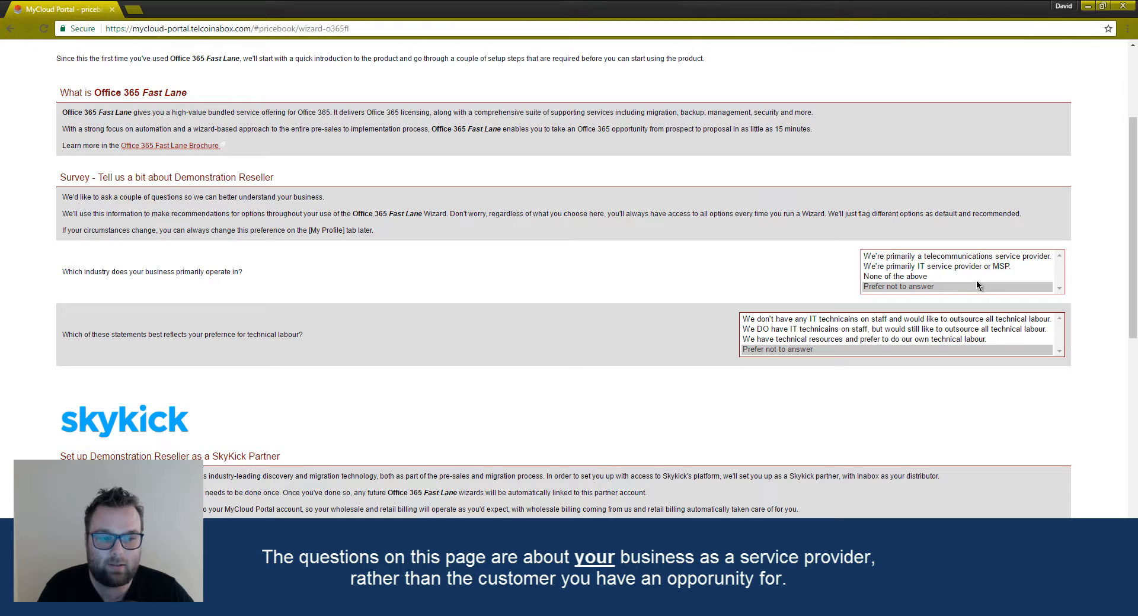
left_click(1029, 256)
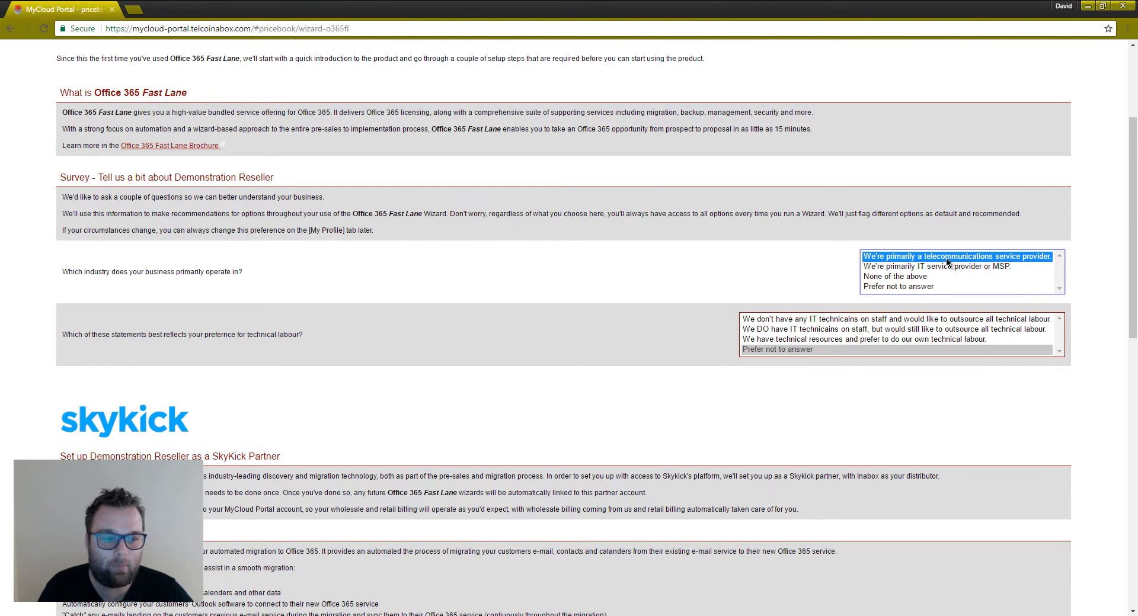
scroll(586, 240, "down", 1)
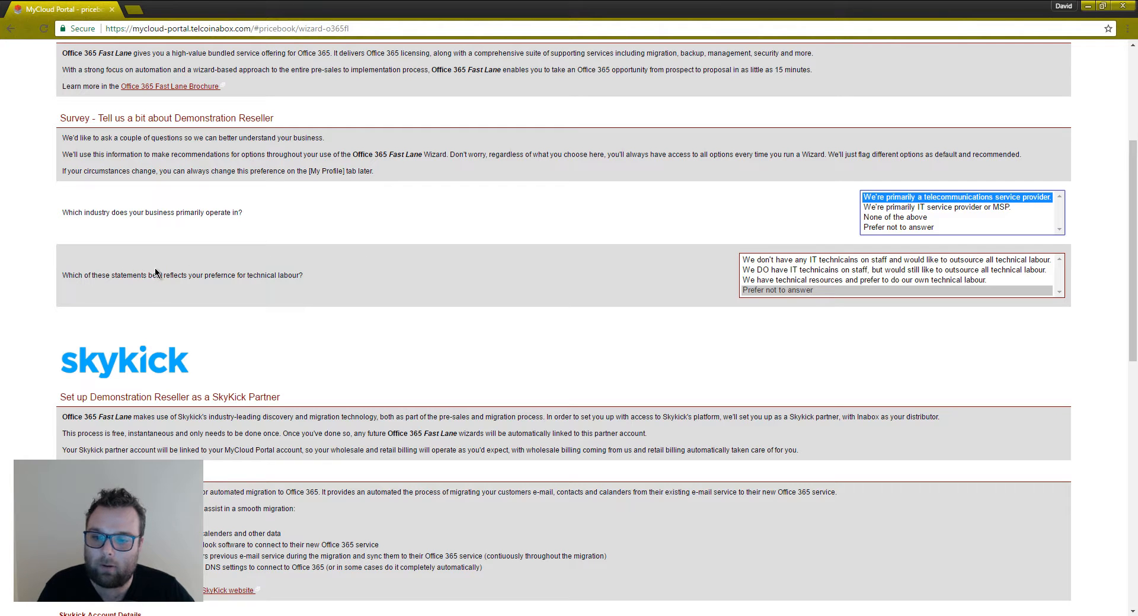
left_click(859, 262)
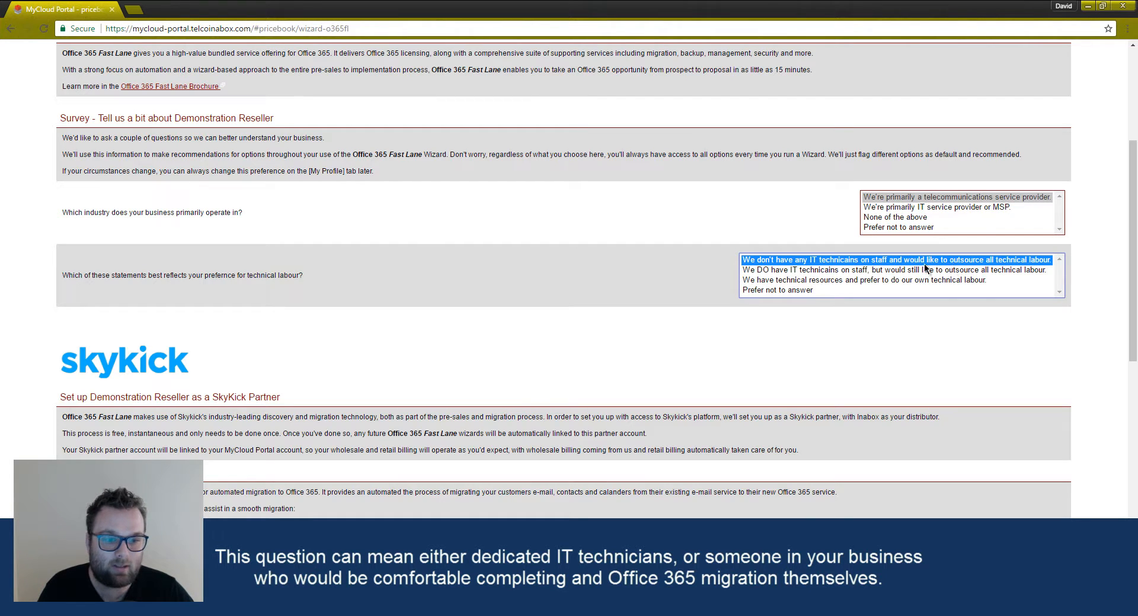
left_click(827, 273)
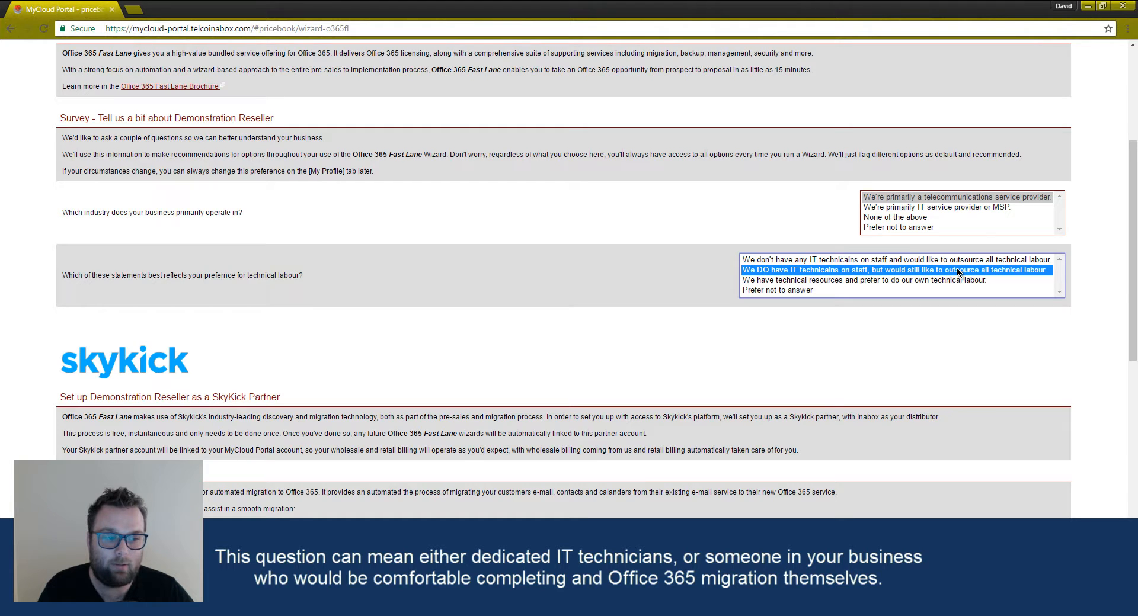
left_click(886, 281)
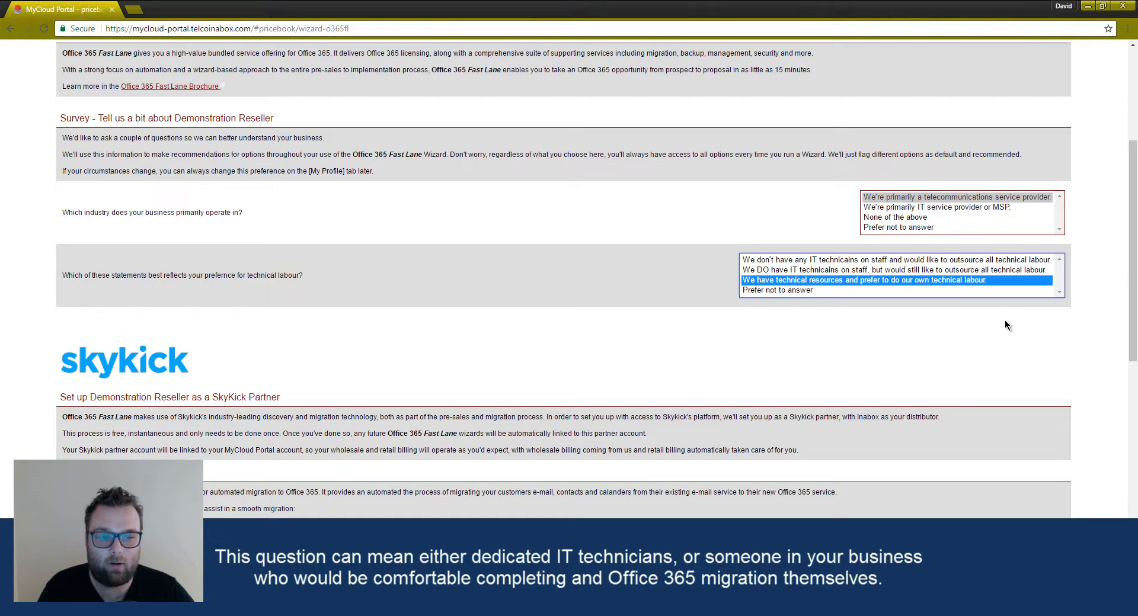
left_click(794, 261)
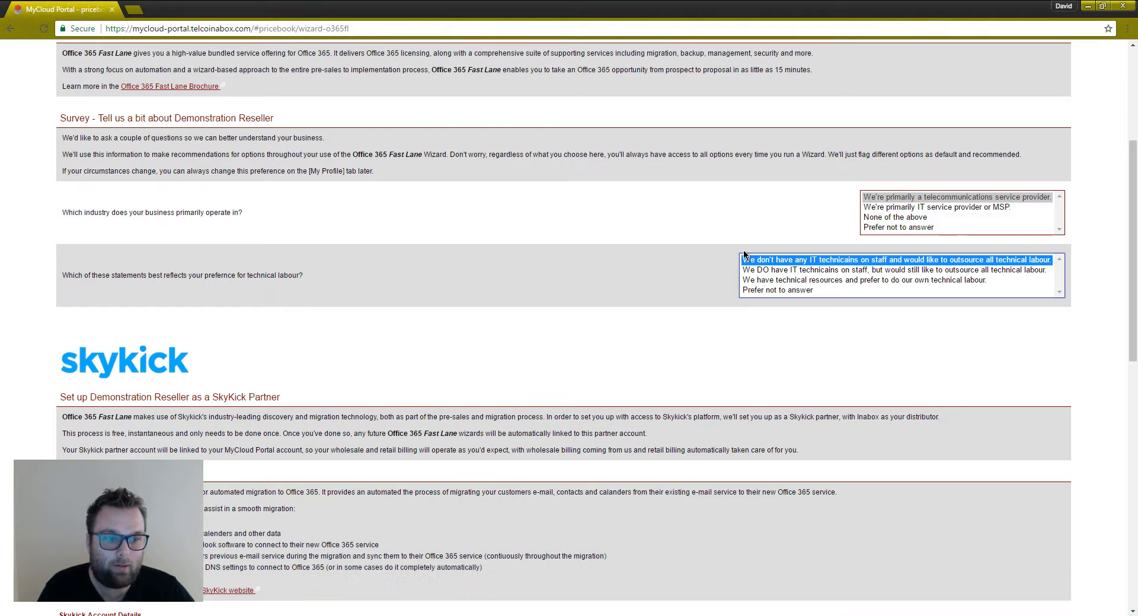
Review the SkyKick account details, partner network section and terms, and proceed with the Office 365 Fast Lane setup.
scroll(585, 238, "down", 4)
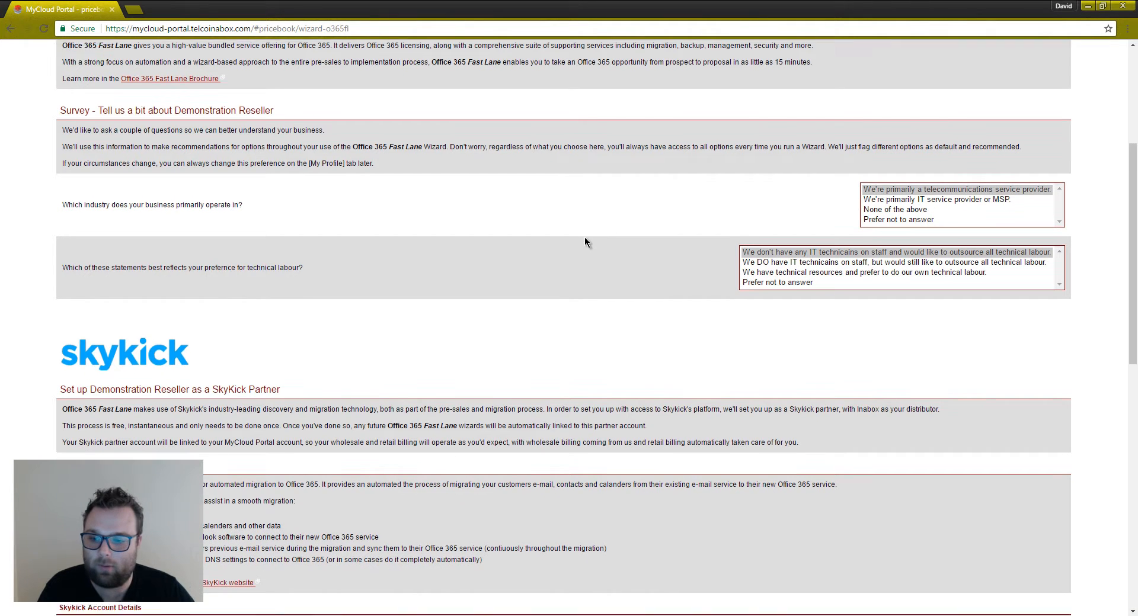
scroll(584, 242, "down", 1)
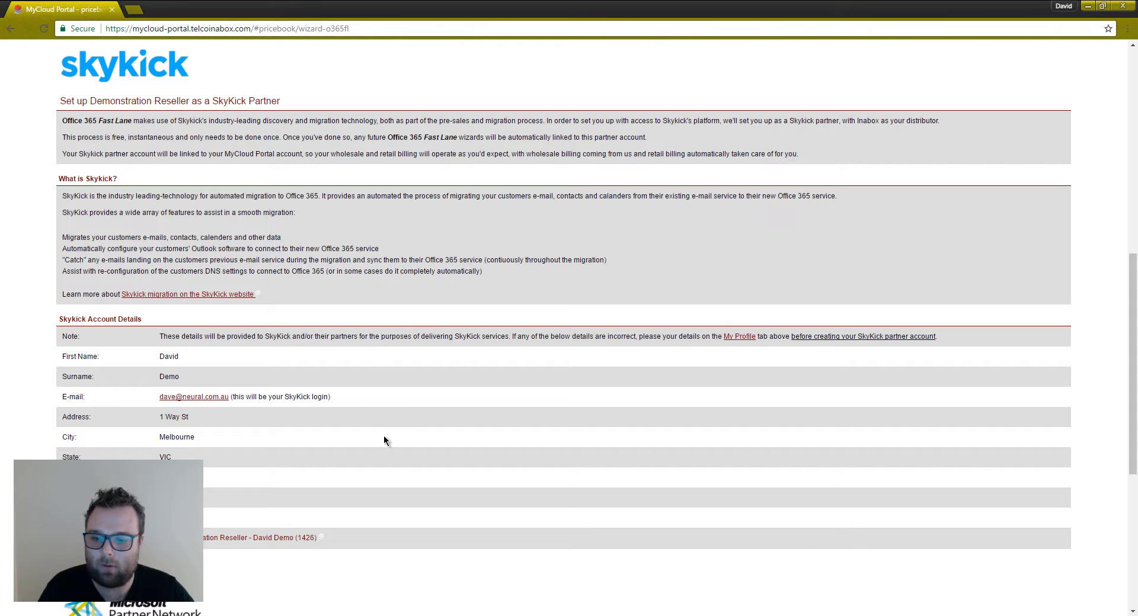
scroll(386, 435, "down", 2)
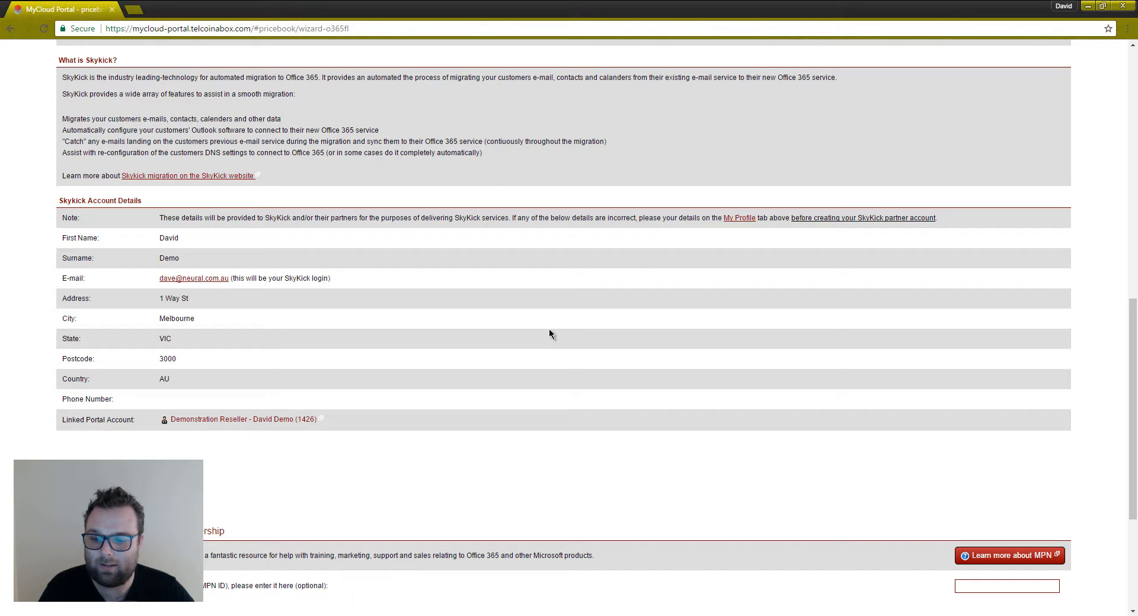
scroll(549, 334, "down", 4)
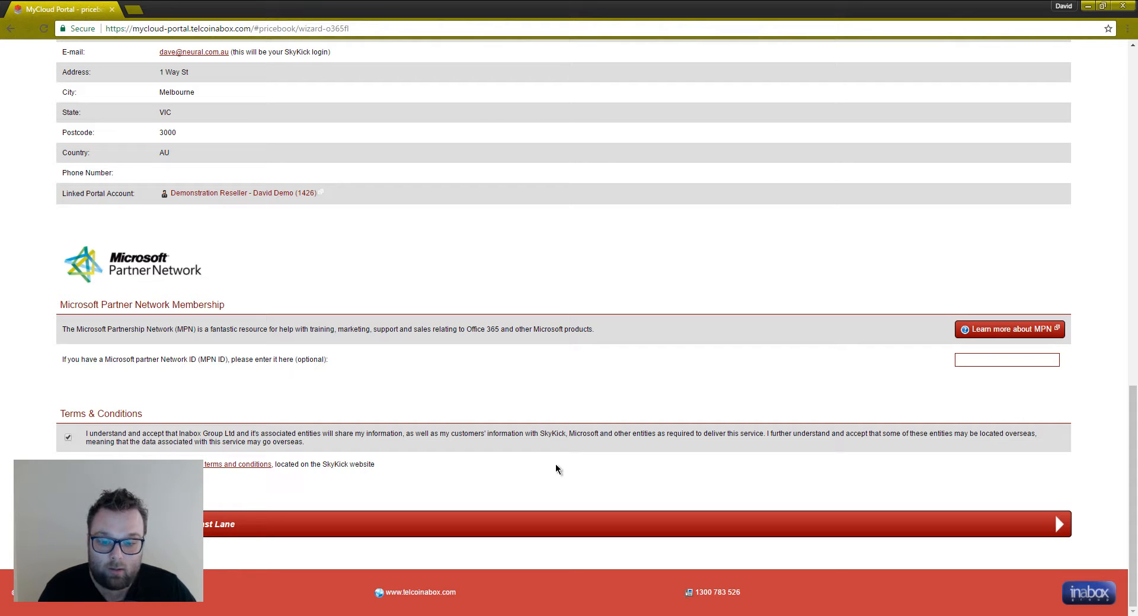
left_click(521, 525)
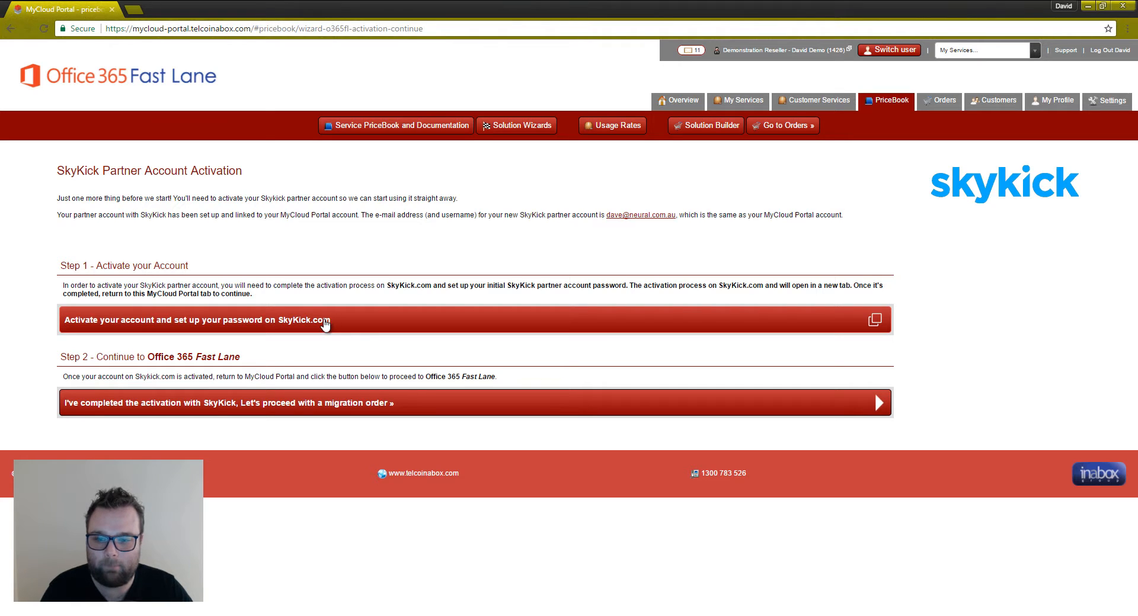
Activate the SkyKick partner account by entering and confirming a new account password, and return to the MyCloud Portal.
left_click(425, 320)
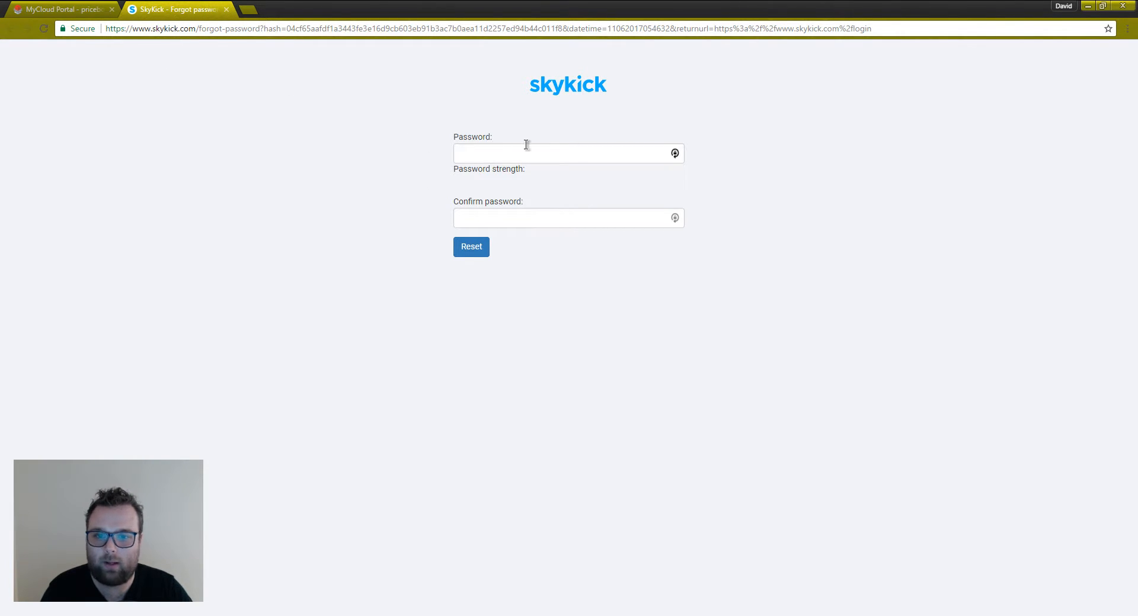
left_click(565, 156)
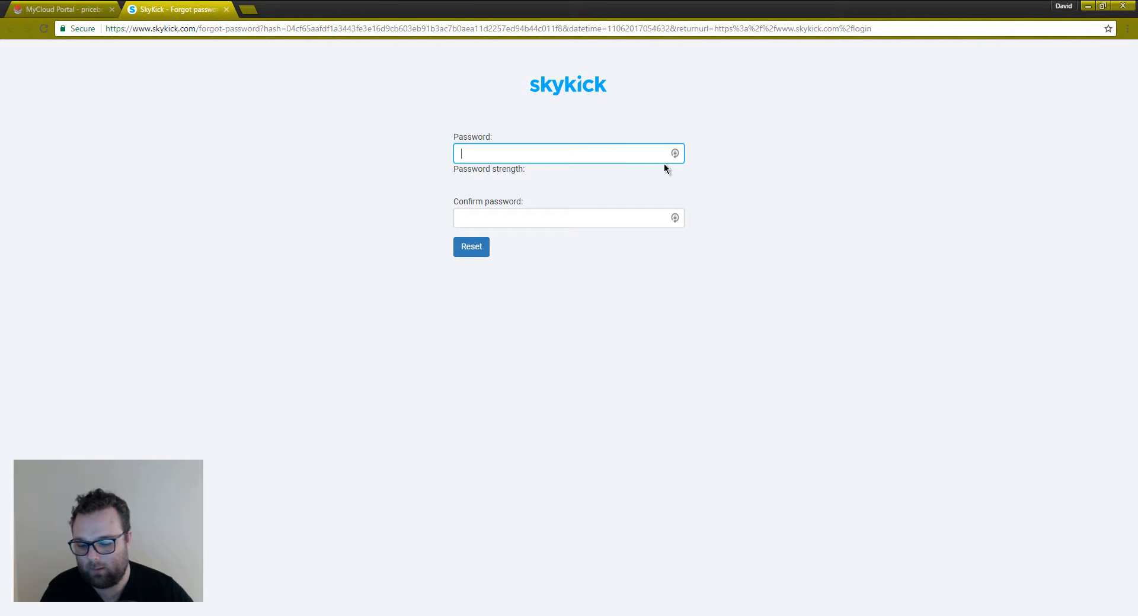
type("••••••••")
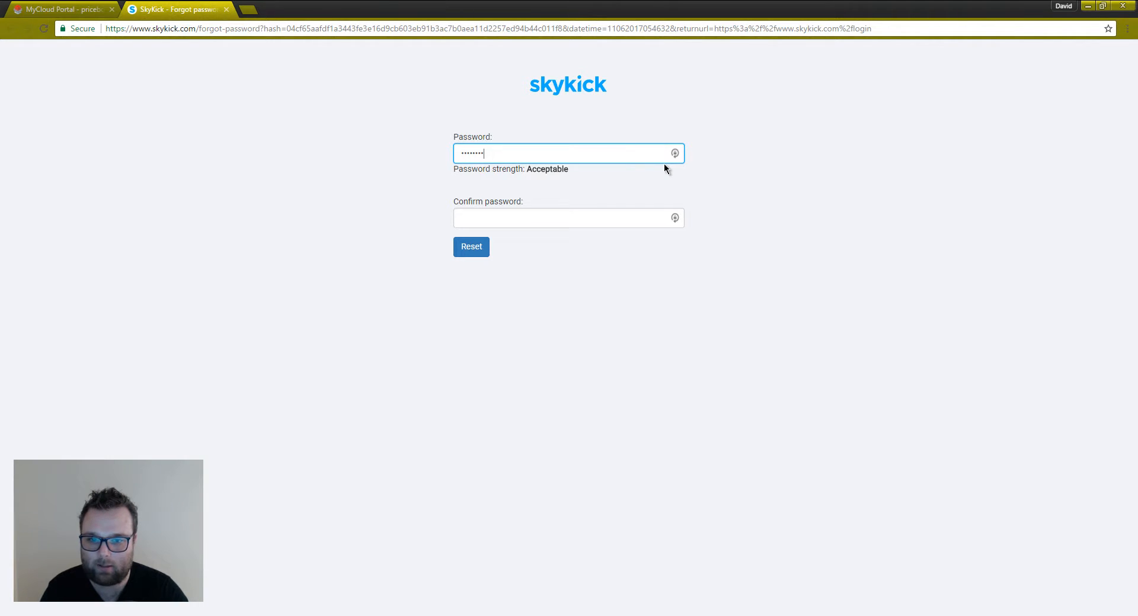
type("•")
key("Tab")
type("••••")
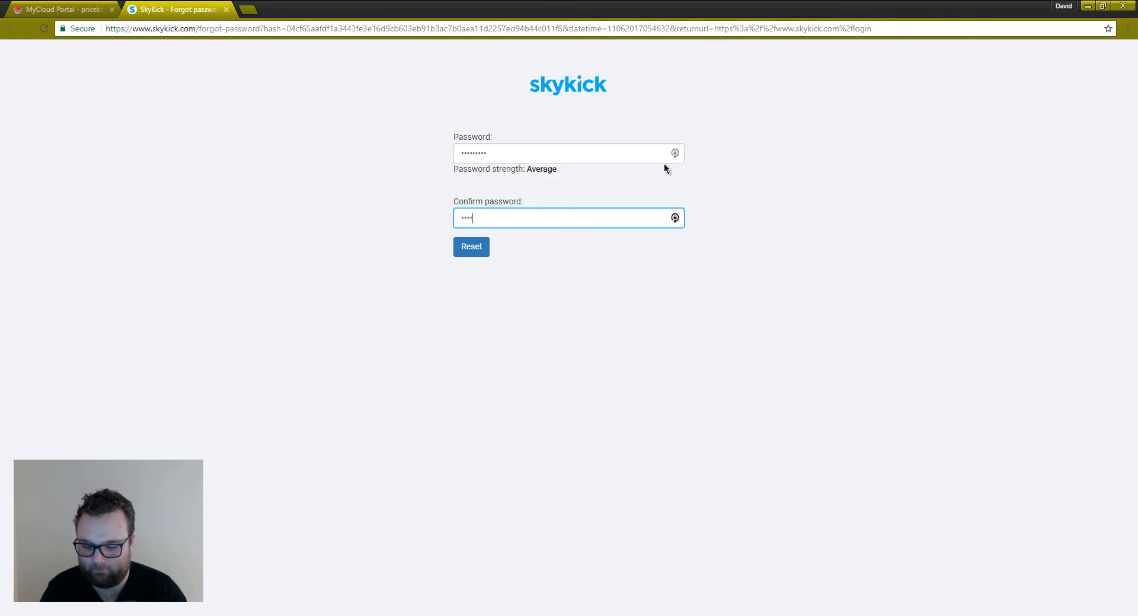
type("••")
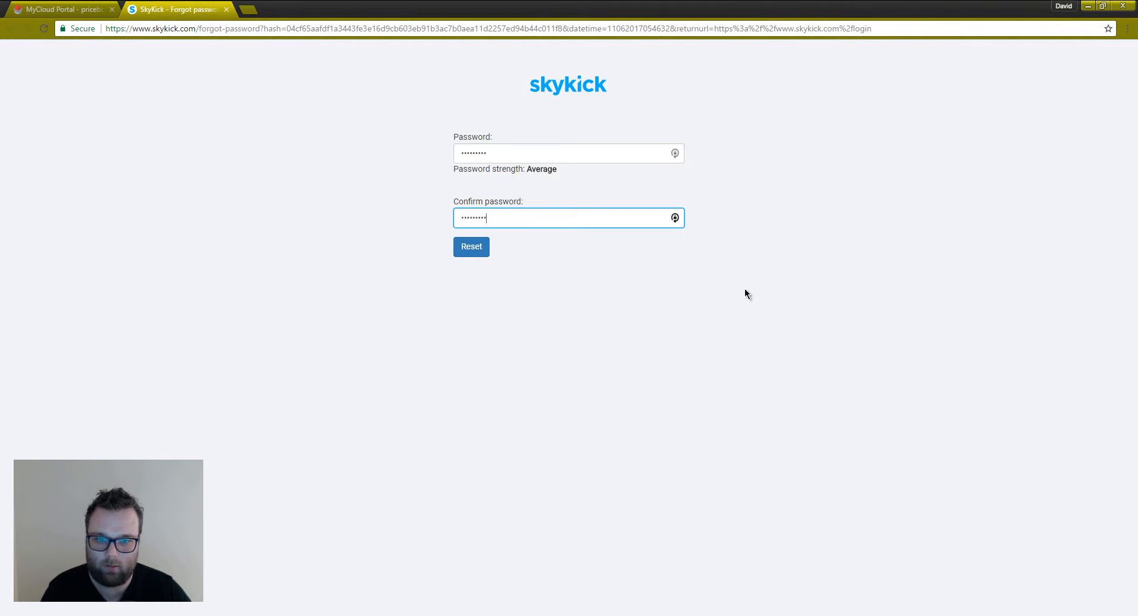
left_click(755, 321)
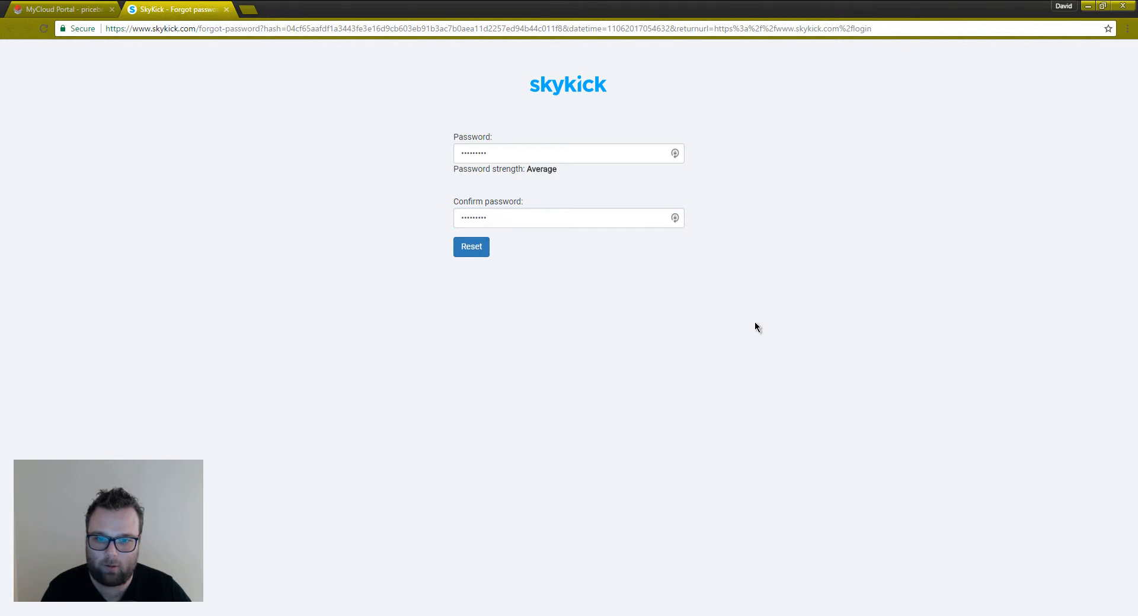
left_click(476, 257)
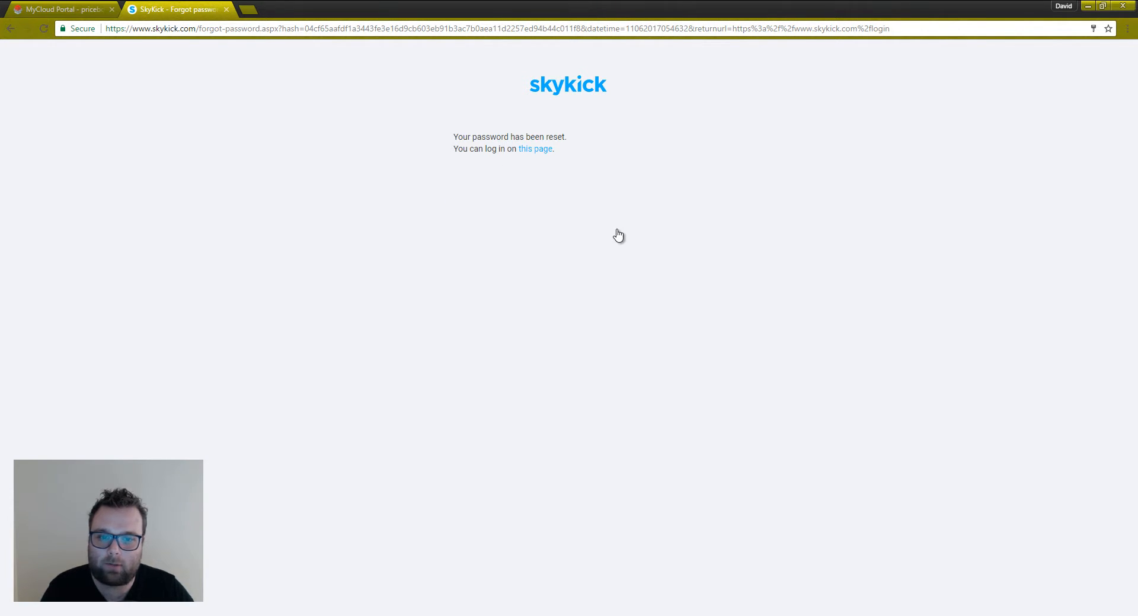
left_click(227, 10)
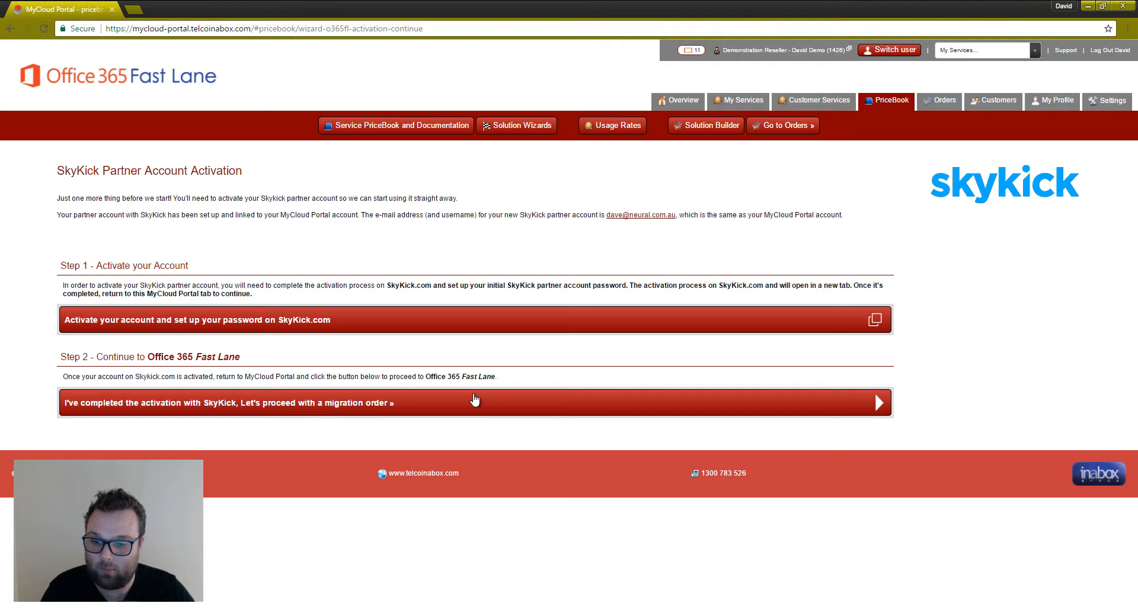
Confirm that the SkyKick activation is complete, proceed to the migration order, and look through the list of Fast Lane steps.
left_click(541, 403)
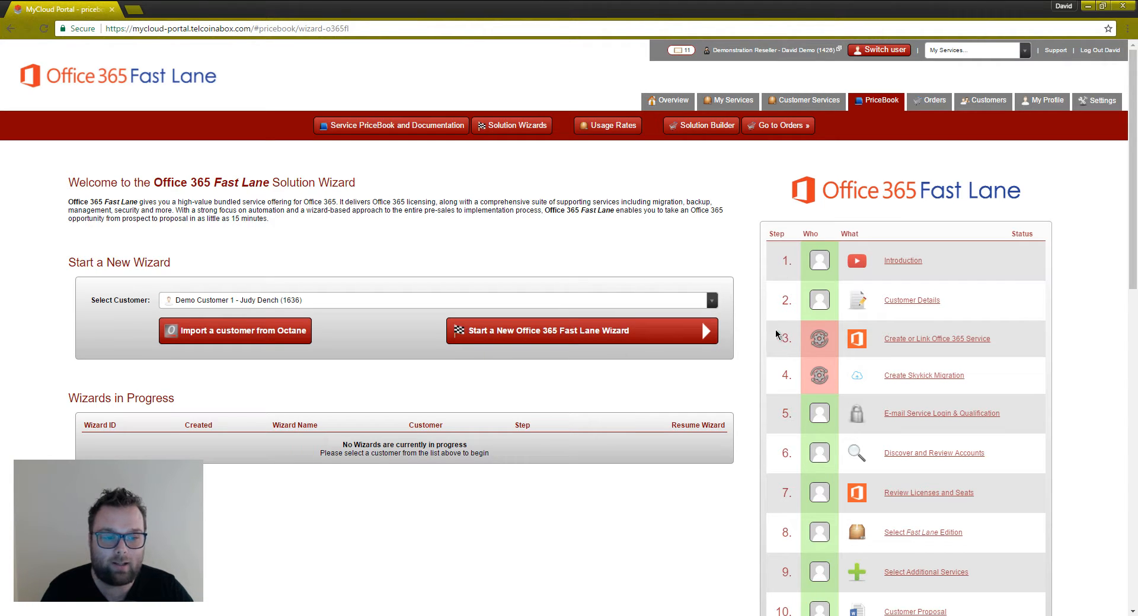
scroll(1086, 410, "down", 1)
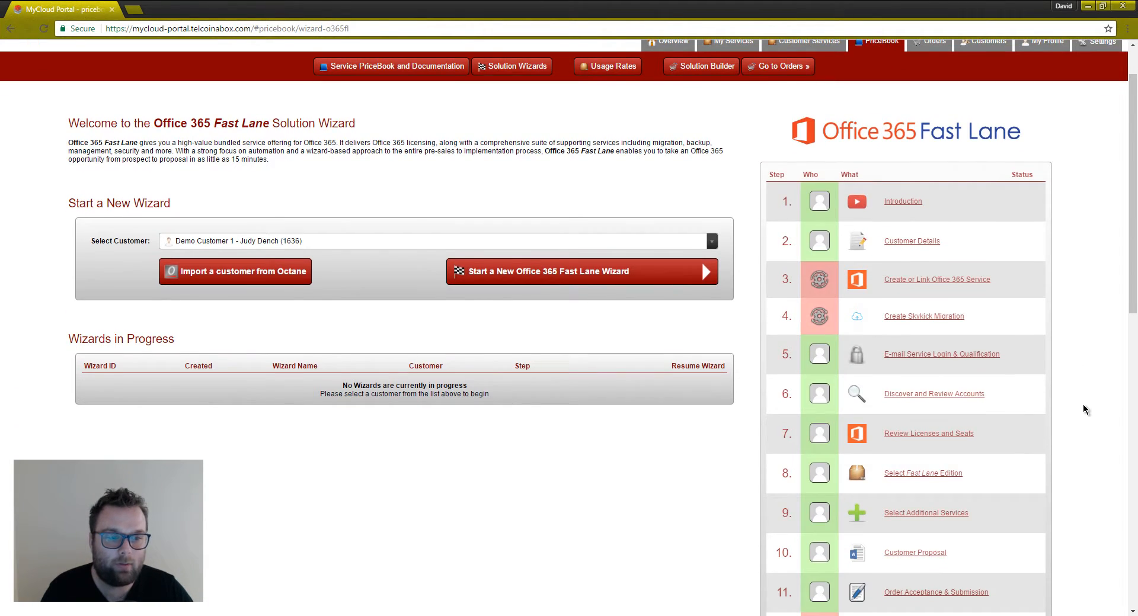
scroll(1086, 410, "down", 1)
scroll(1086, 410, "down", 1)
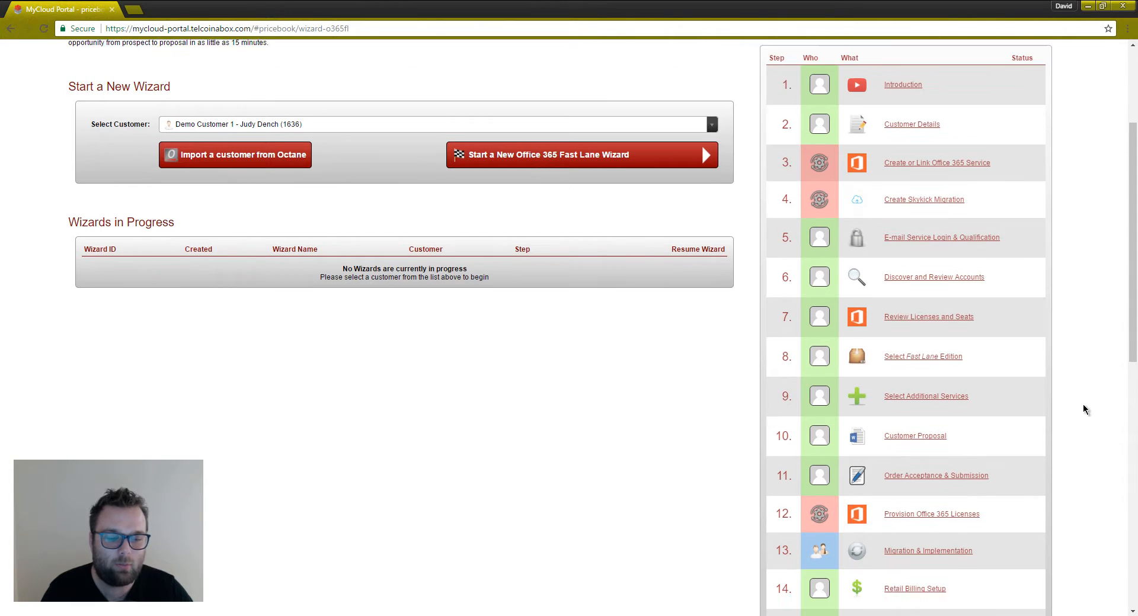
scroll(1086, 410, "down", 1)
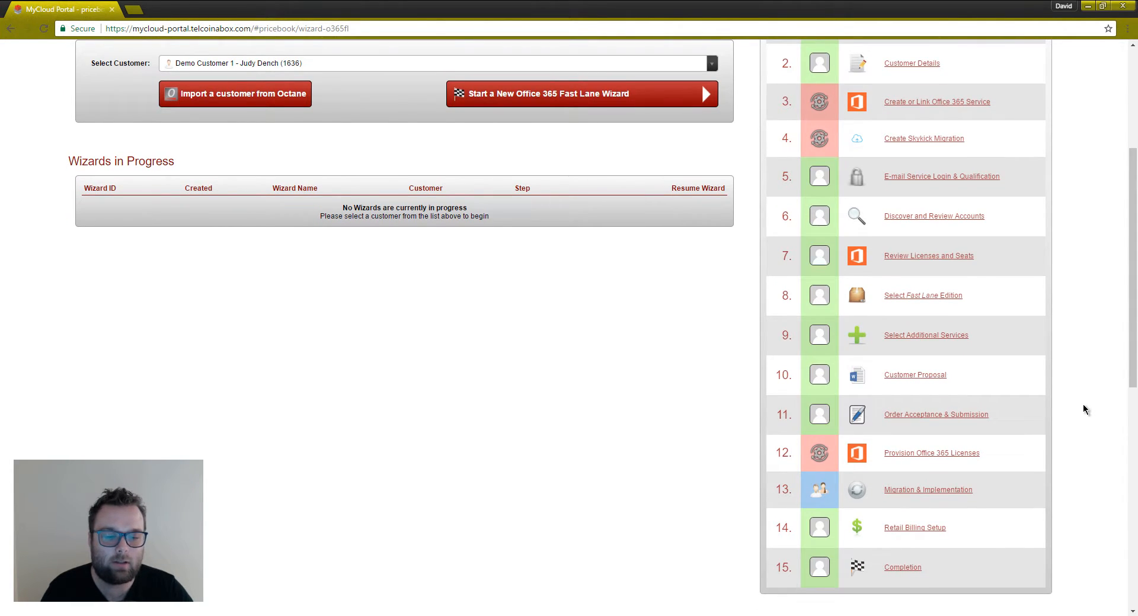
scroll(1085, 410, "up", 4)
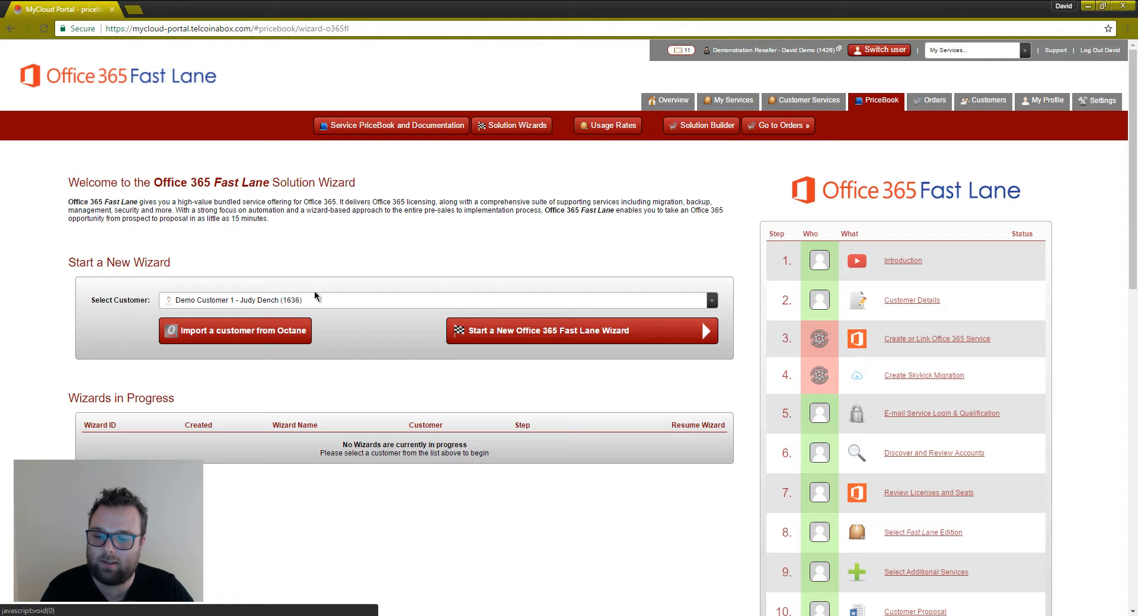
Start a new Office 365 Fast Lane wizard for Demo Customer 1.
left_click(350, 298)
left_click(338, 321)
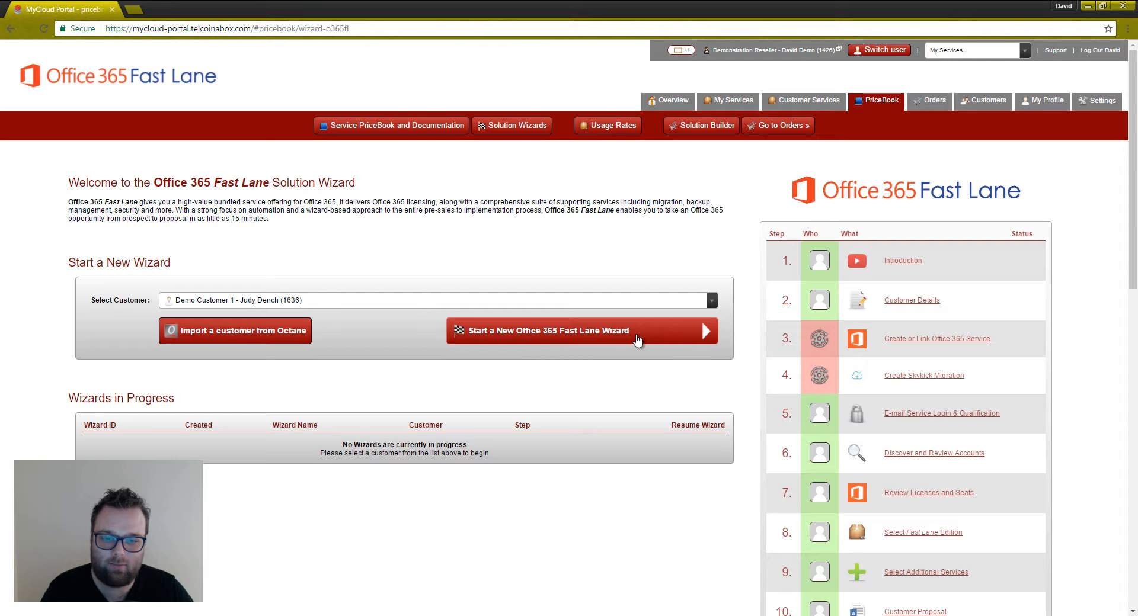
left_click(677, 340)
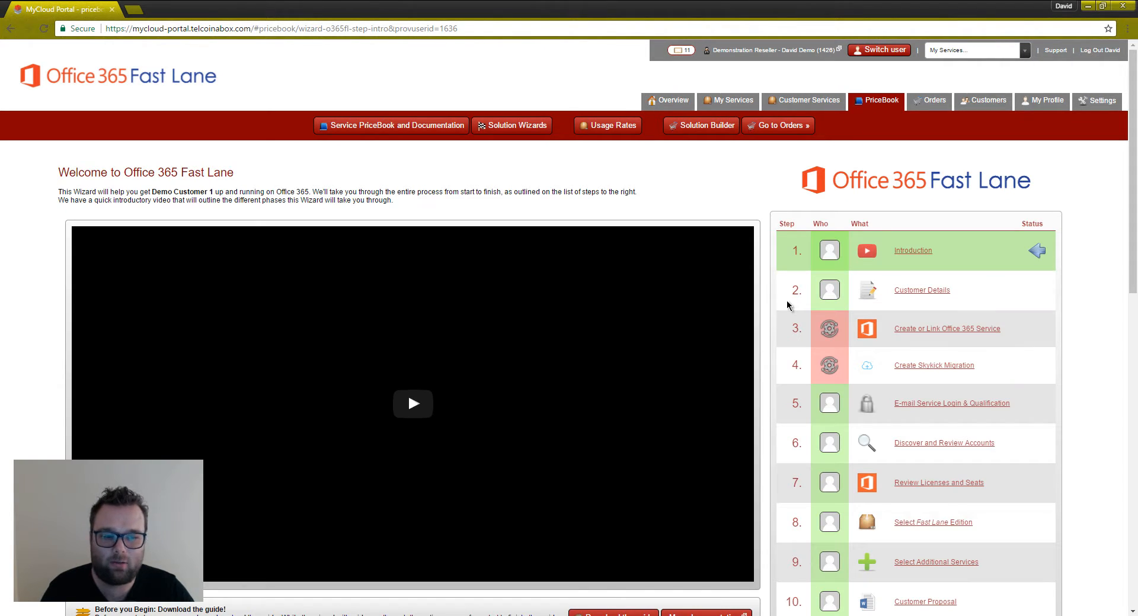
Review the introduction's guide and information gathering form options, and continue to the wizard's Customer Details step.
scroll(788, 306, "down", 3)
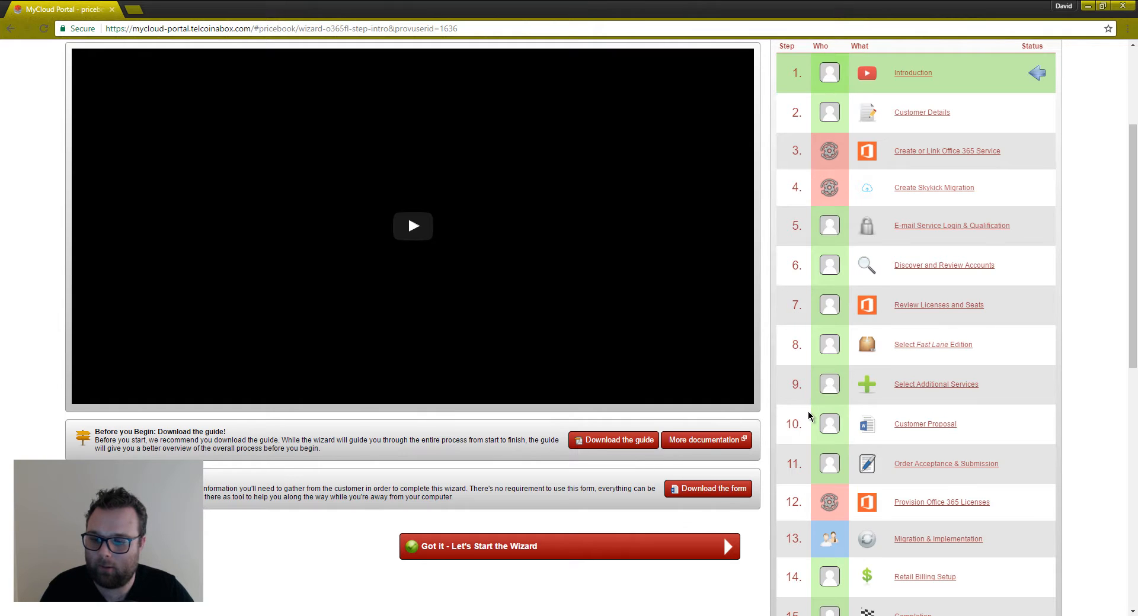
scroll(809, 416, "down", 2)
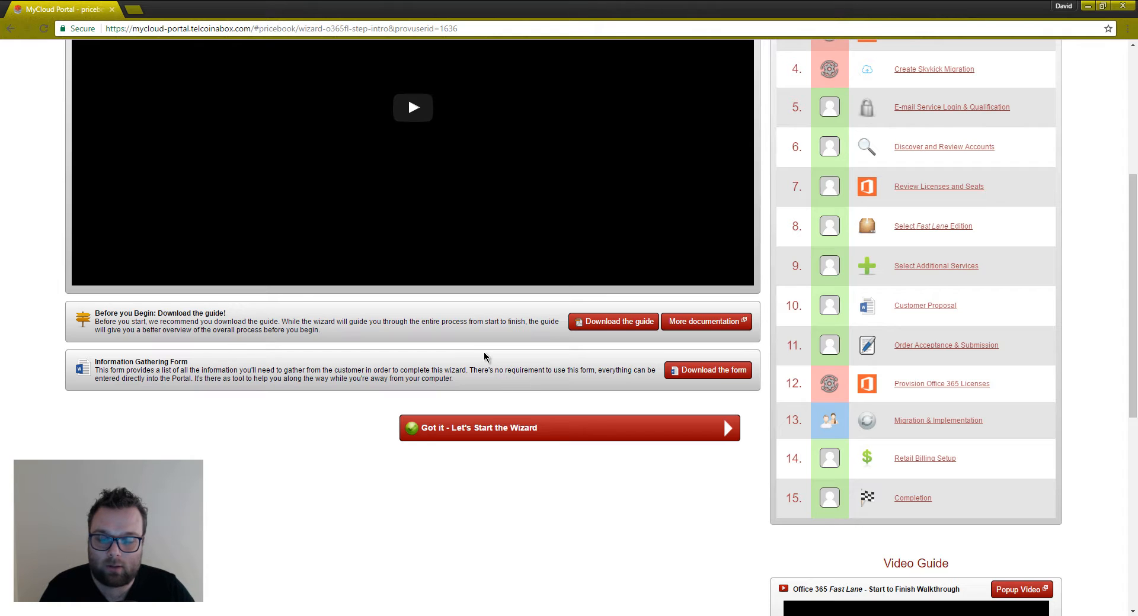
left_click(530, 436)
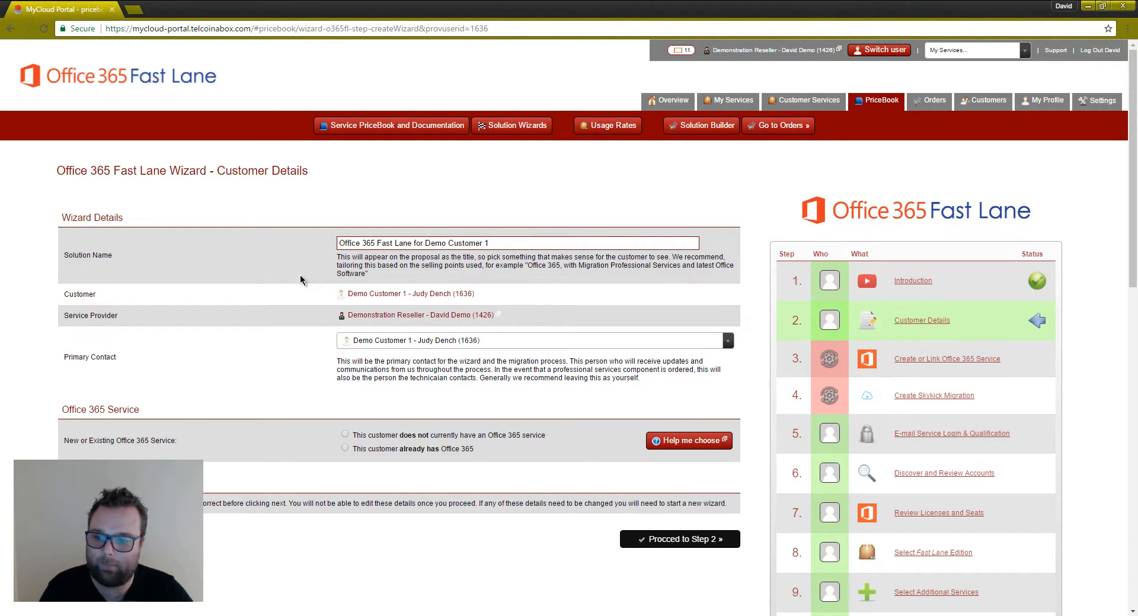
Review the wizard details and specify that the customer does not currently have an Office 365 service.
scroll(315, 316, "down", 2)
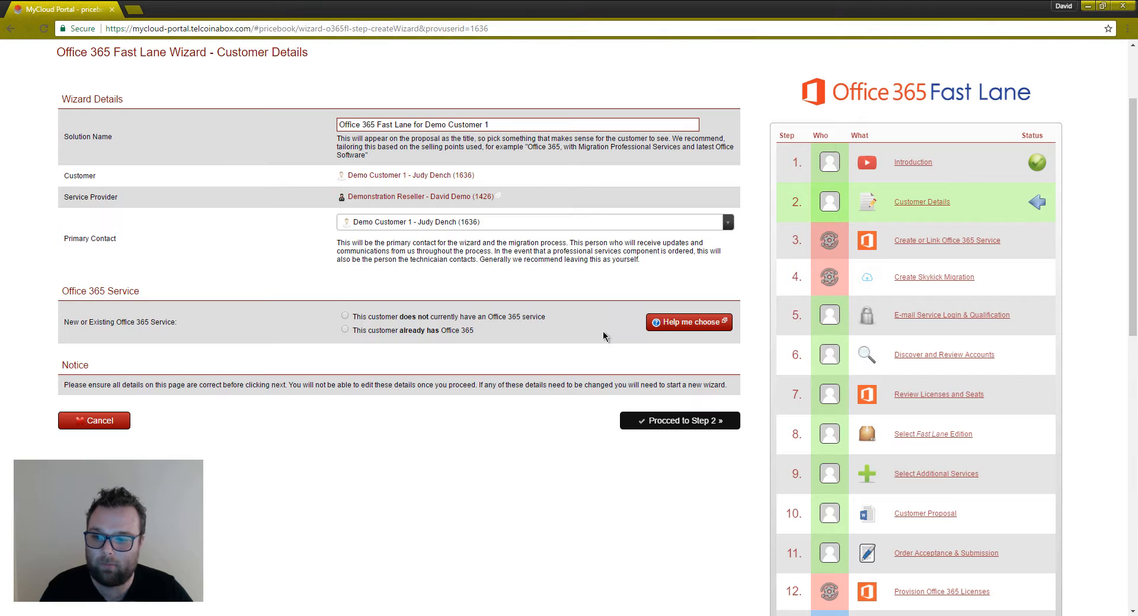
scroll(572, 358, "down", 2)
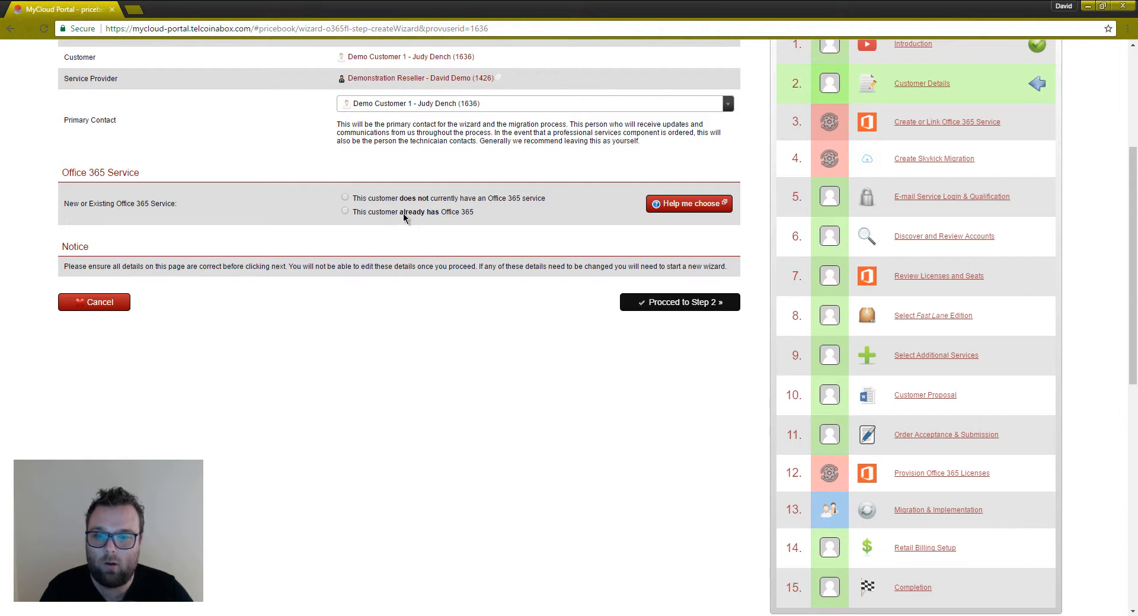
left_click(433, 199)
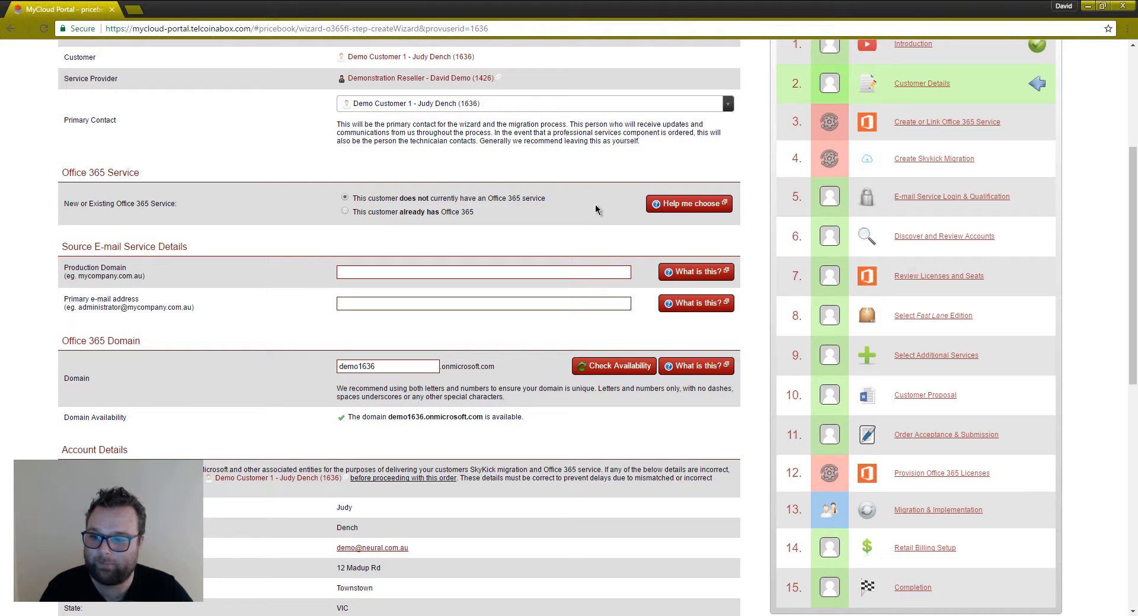
Fill in the source e-mail service details with production domain example.com.au and the customer's primary e-mail address.
scroll(595, 204, "down", 1)
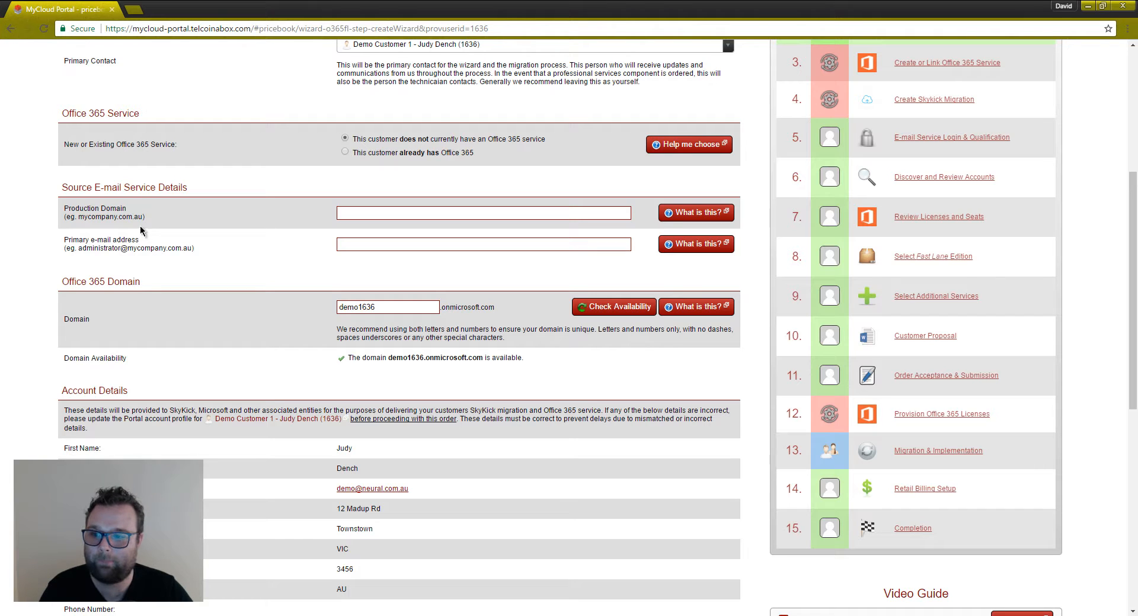
left_click(389, 212)
left_click(389, 213)
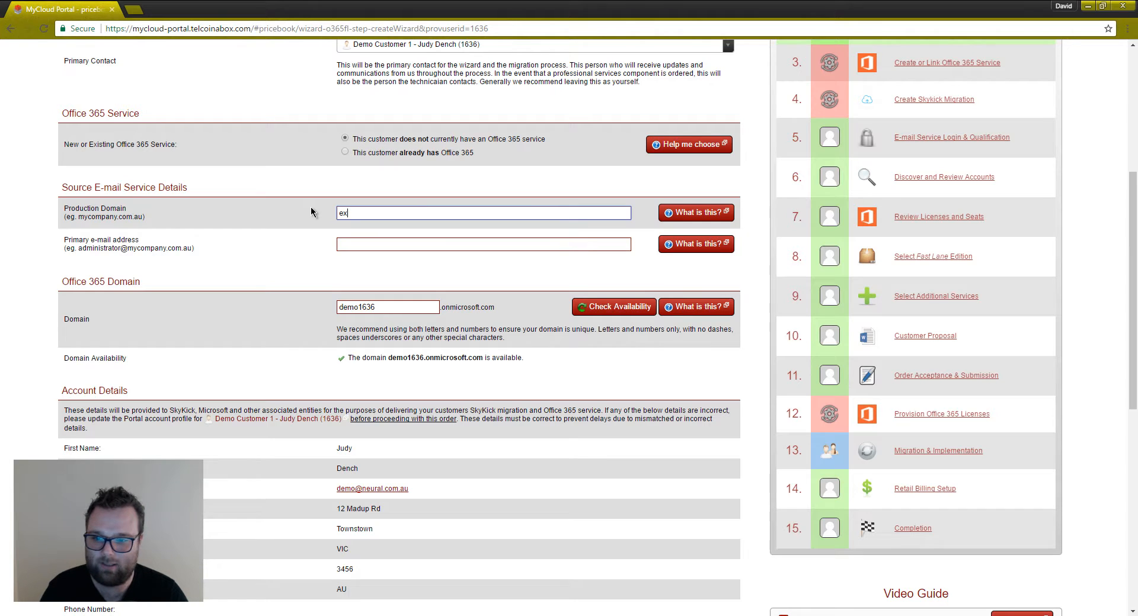
type("example.com.au")
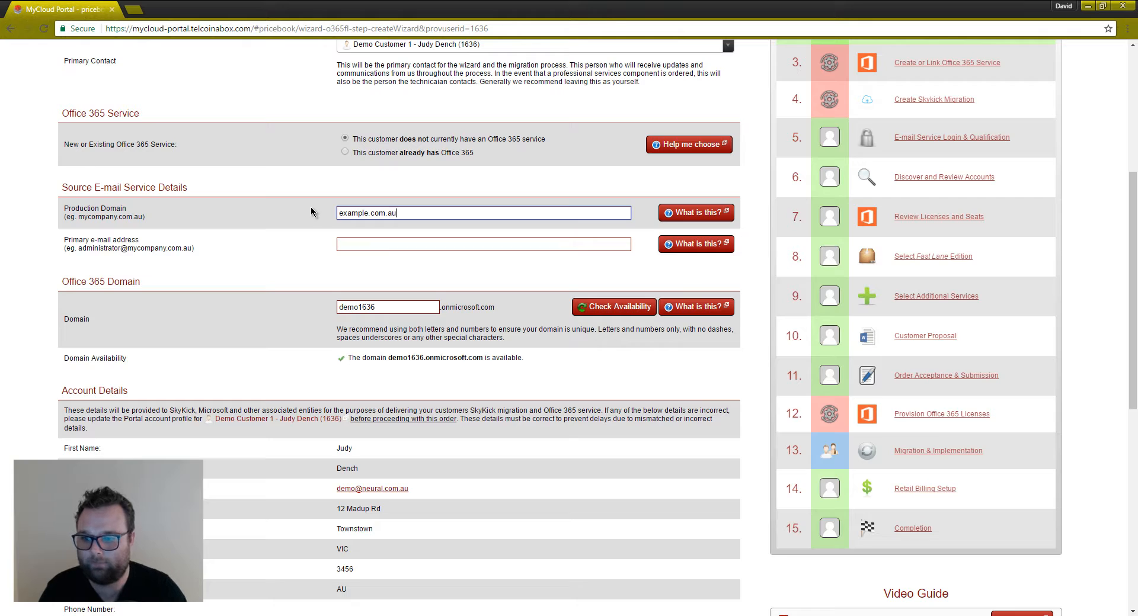
key("Tab")
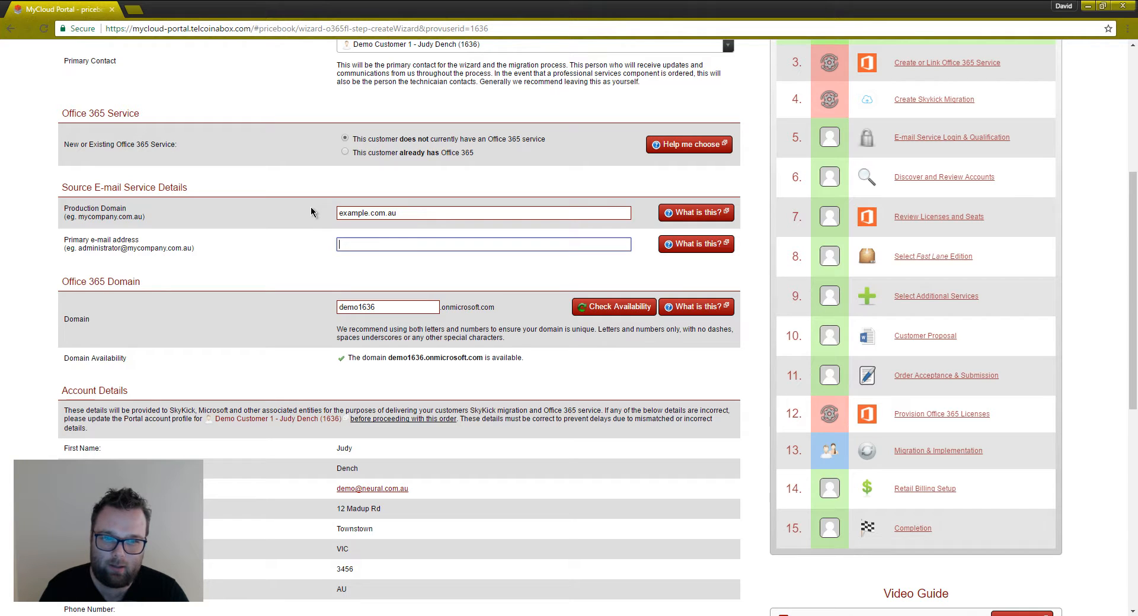
type("joh")
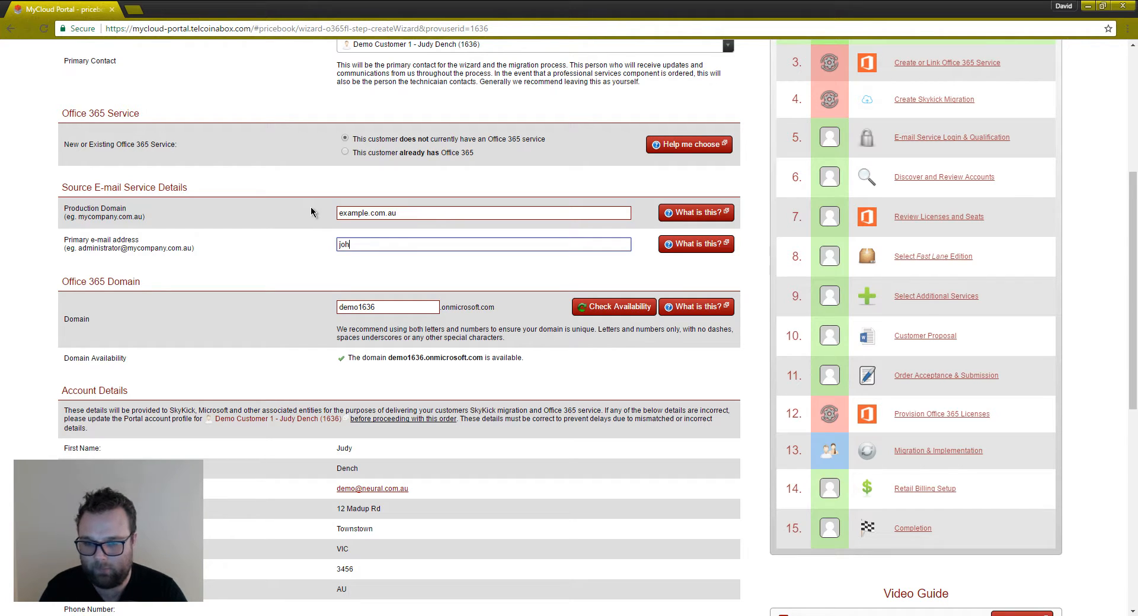
type("n@exa")
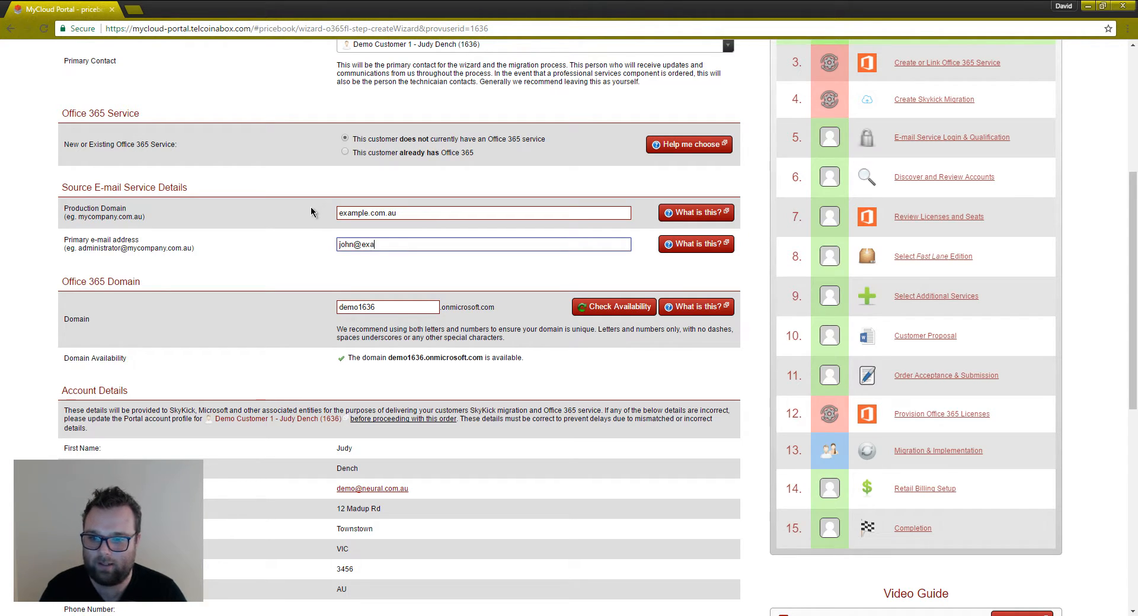
type("mple.com.au")
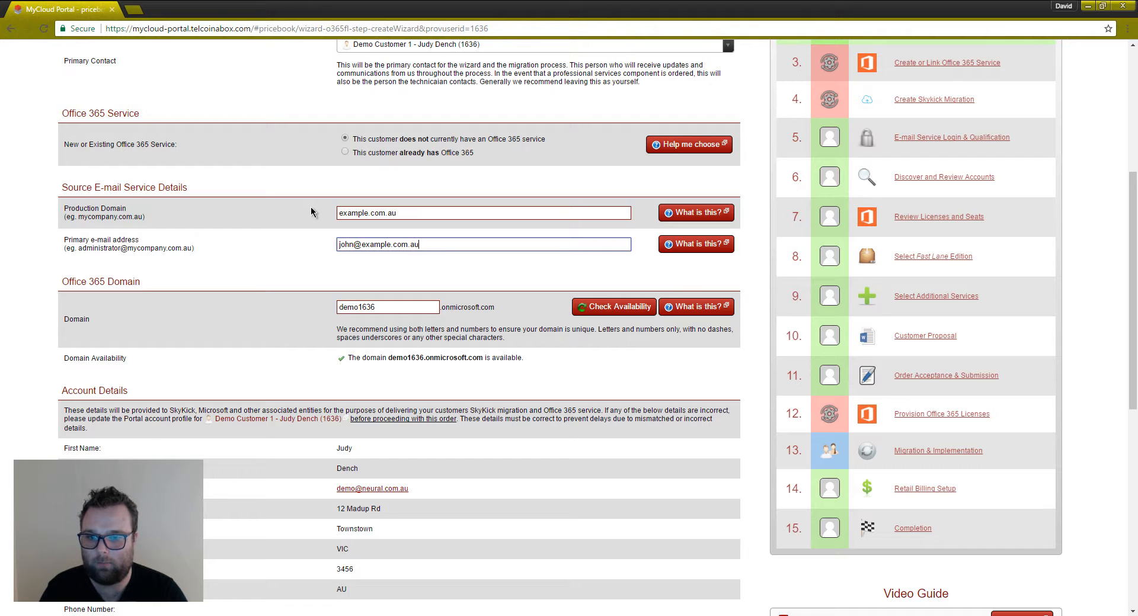
left_click(287, 252)
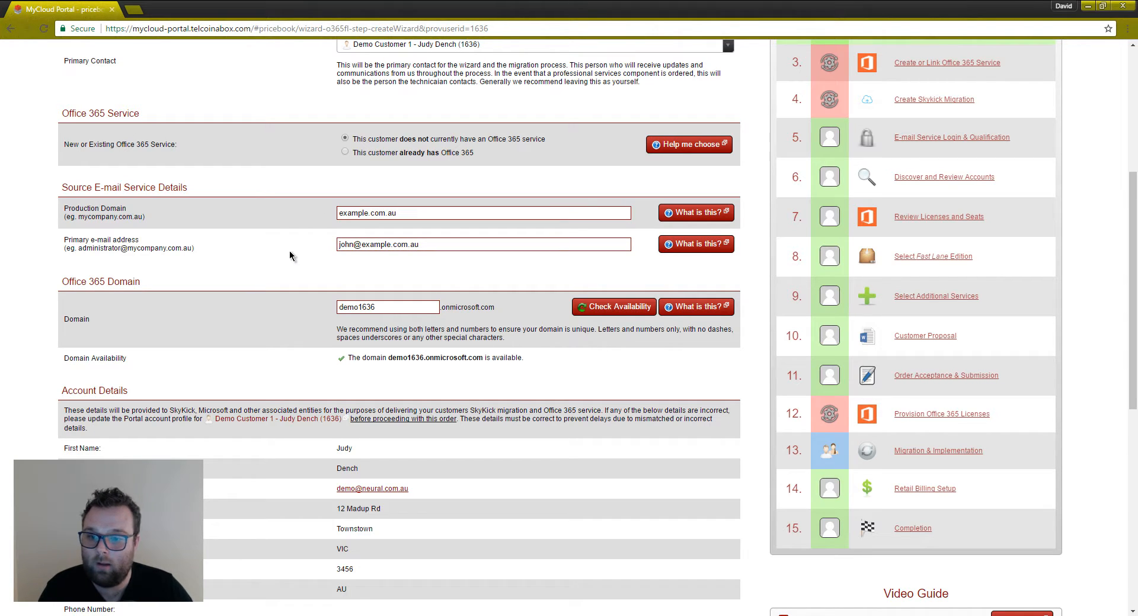
Check the suggested Office 365 domain and the customer's account details, and proceed to the Office 365 service creation.
scroll(292, 254, "down", 1)
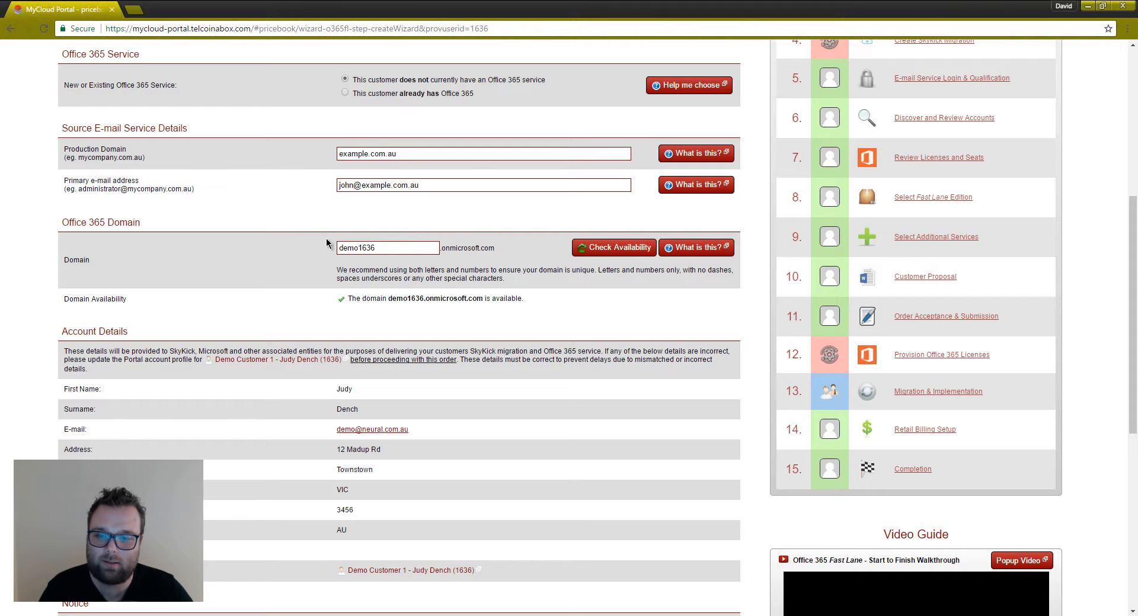
left_click(412, 249)
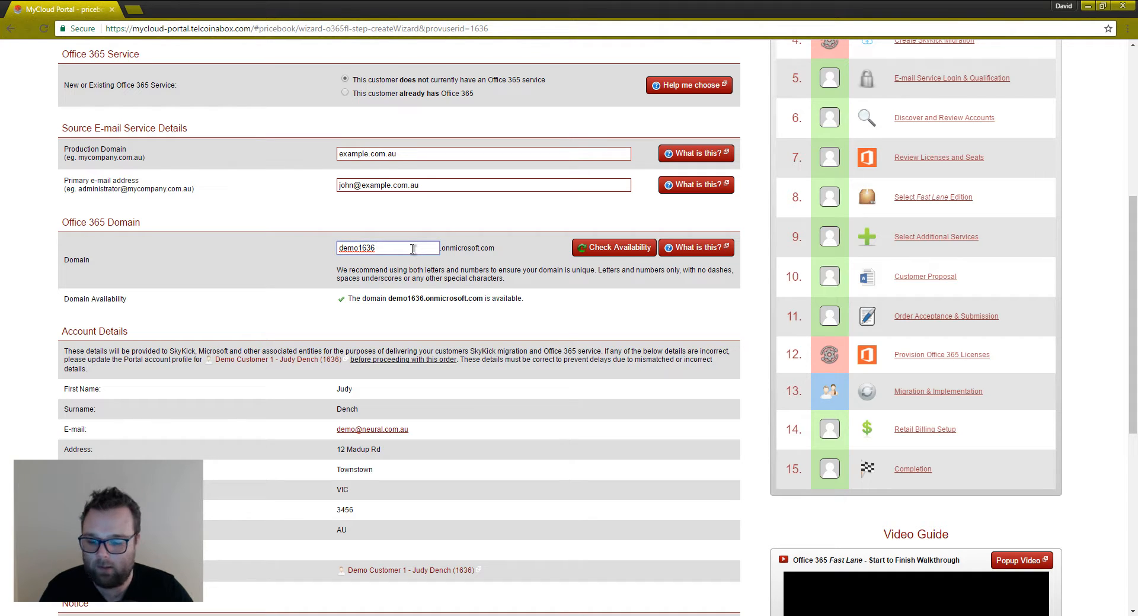
left_click(494, 274)
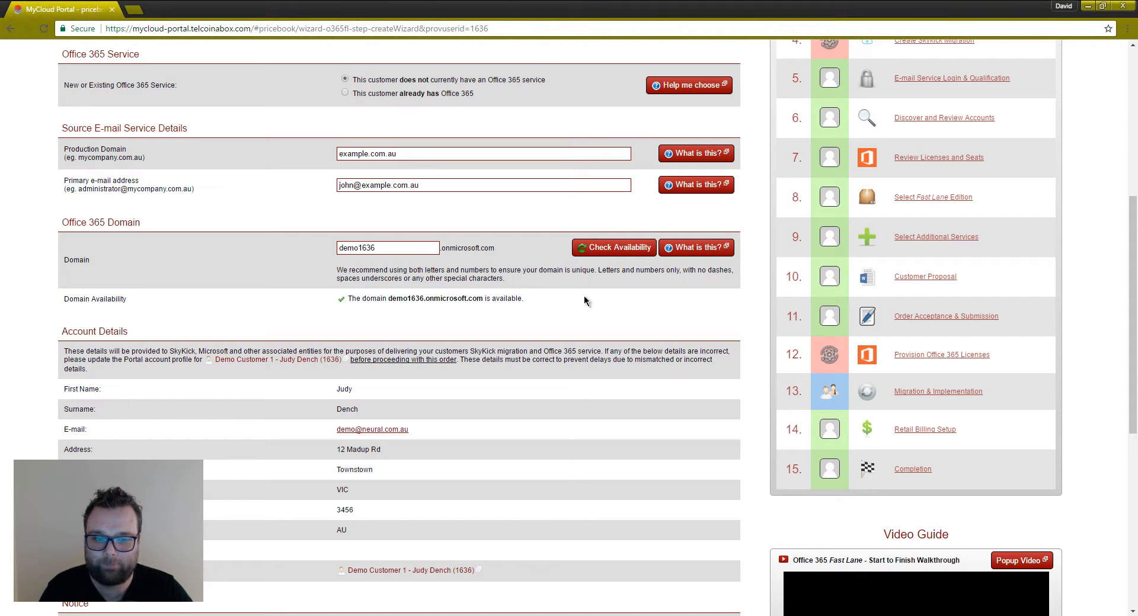
scroll(584, 297, "down", 4)
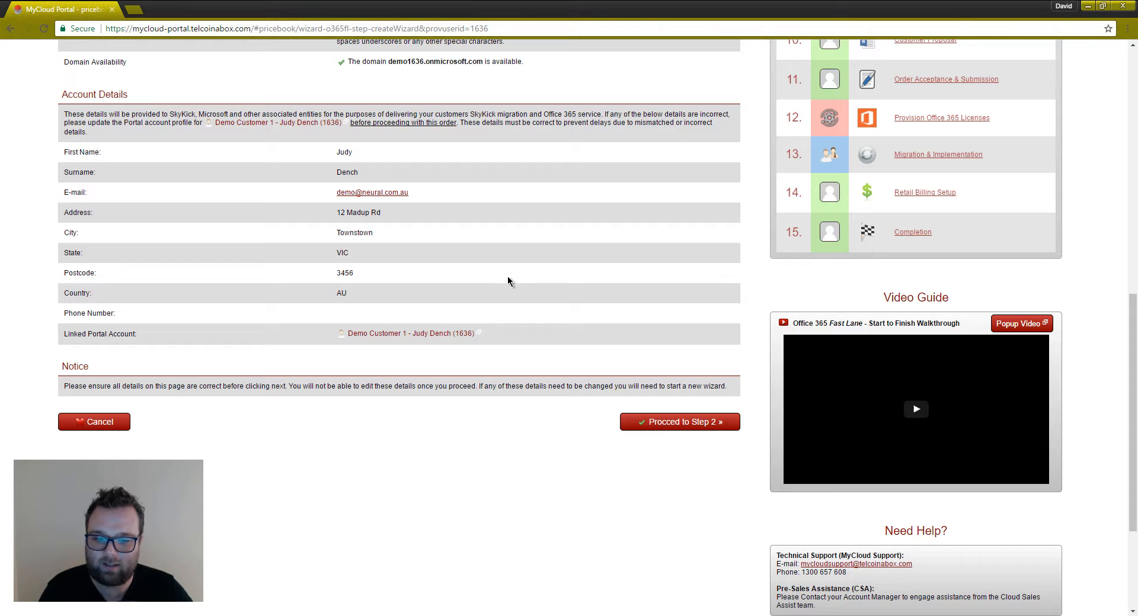
left_click(687, 422)
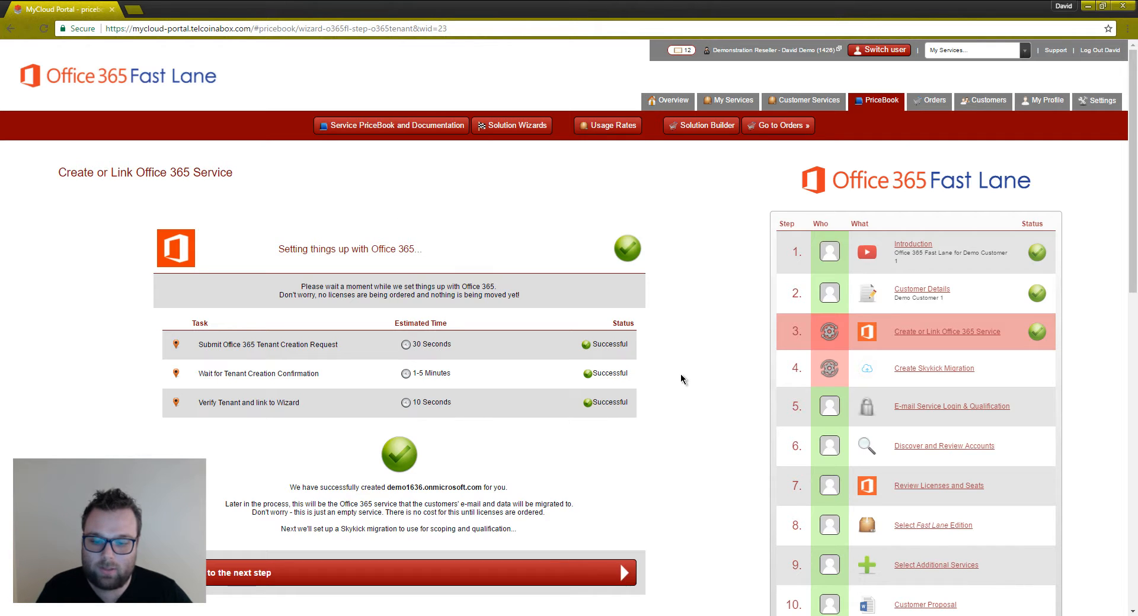
Check the Office 365 tenant creation tasks and continue to the Create Skykick Migration step.
scroll(680, 374, "down", 1)
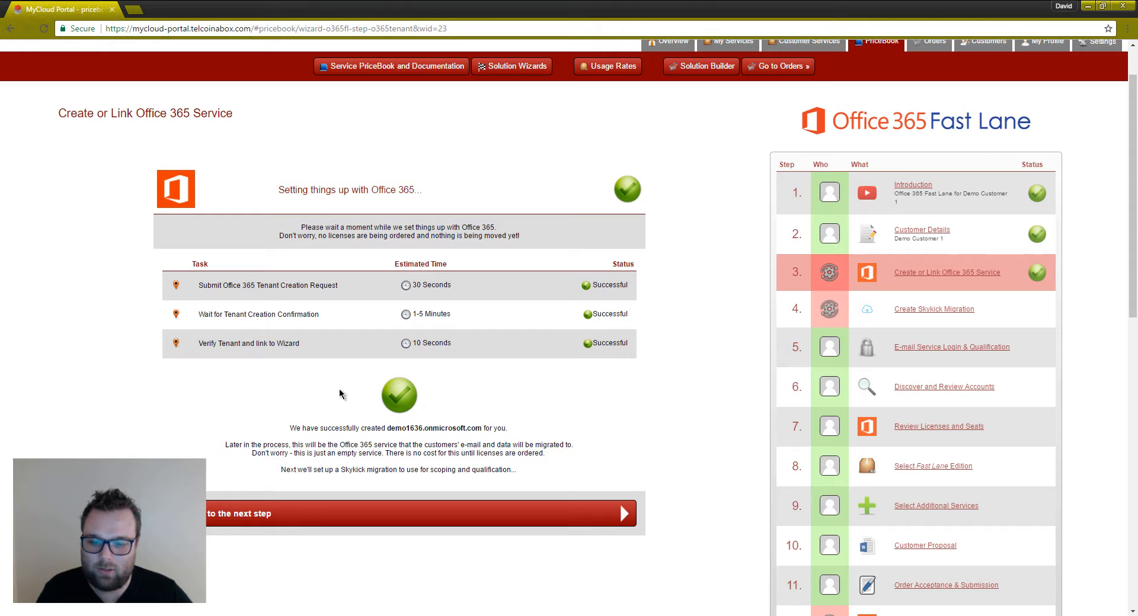
scroll(627, 348, "down", 1)
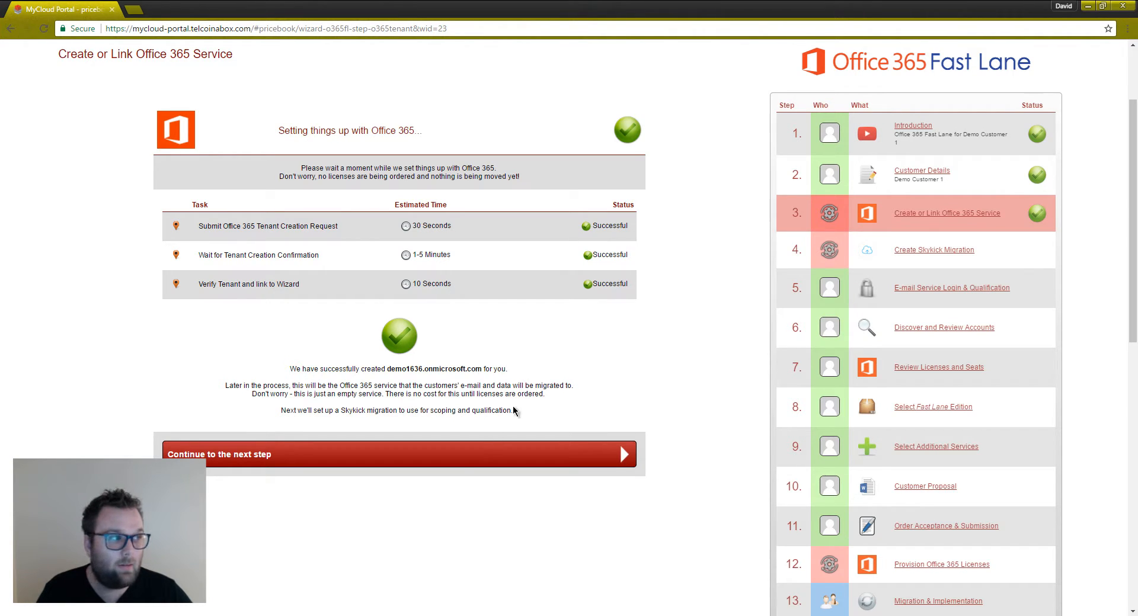
left_click(422, 460)
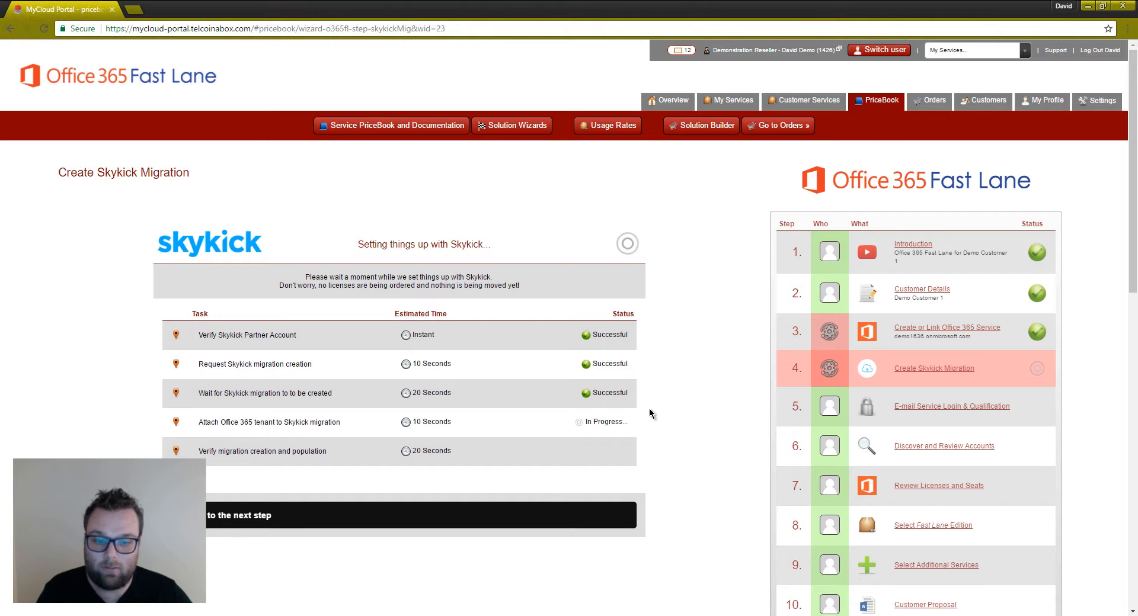
Check the Skykick migration setup tasks and continue to the E-mail Service Login & Qualification step.
scroll(682, 391, "down", 1)
scroll(682, 391, "down", 2)
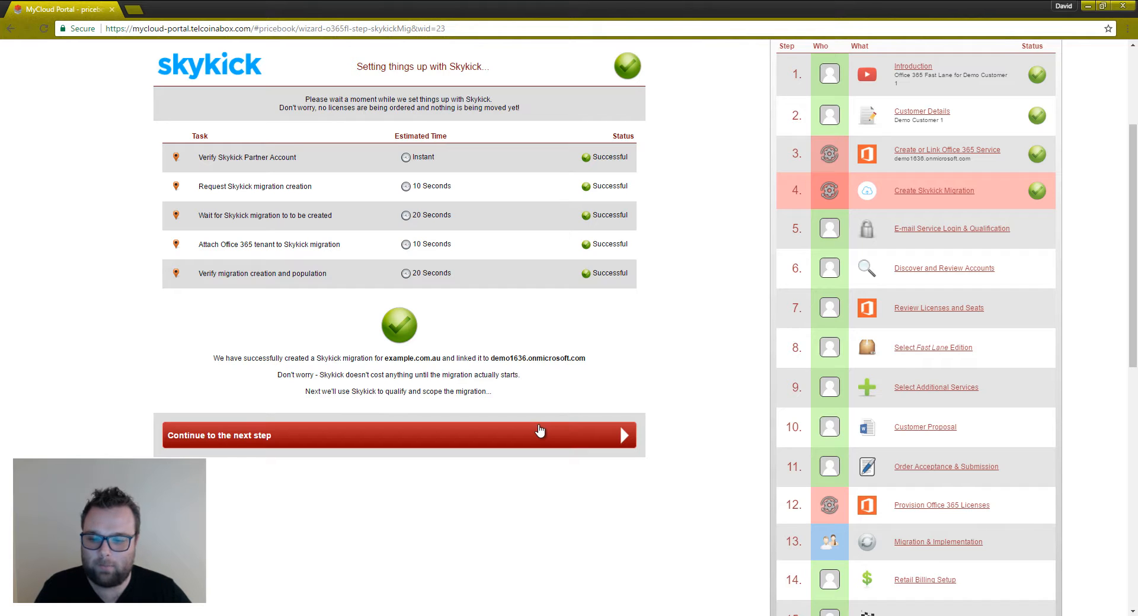
left_click(535, 434)
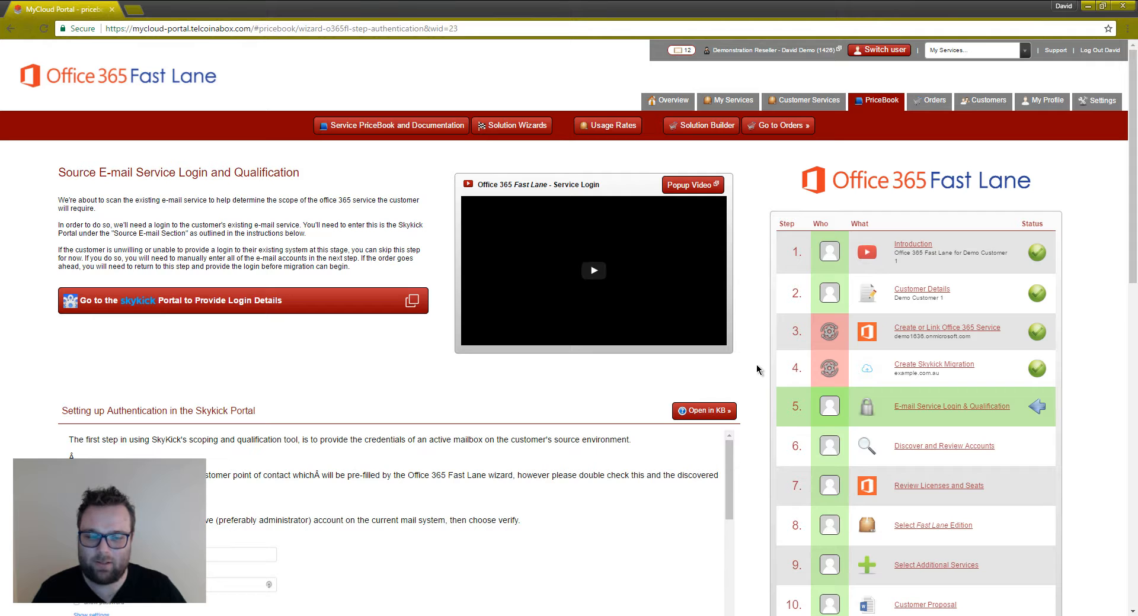
Look through the source e-mail login instructions and qualification outcome options, and open the SkyKick portal to provide the login details.
scroll(757, 369, "down", 9)
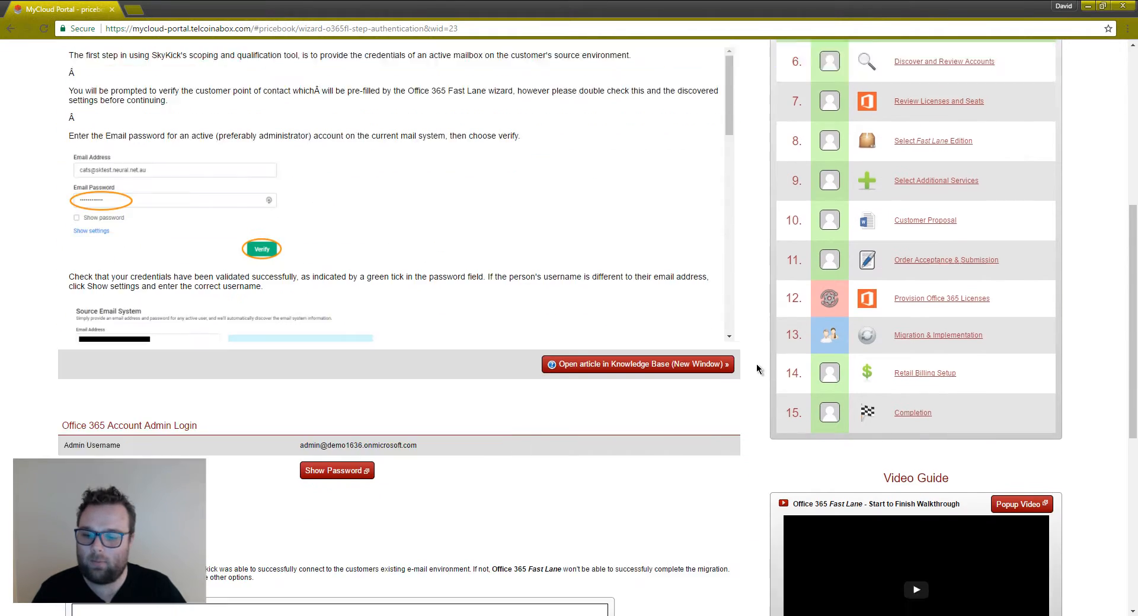
scroll(757, 369, "down", 4)
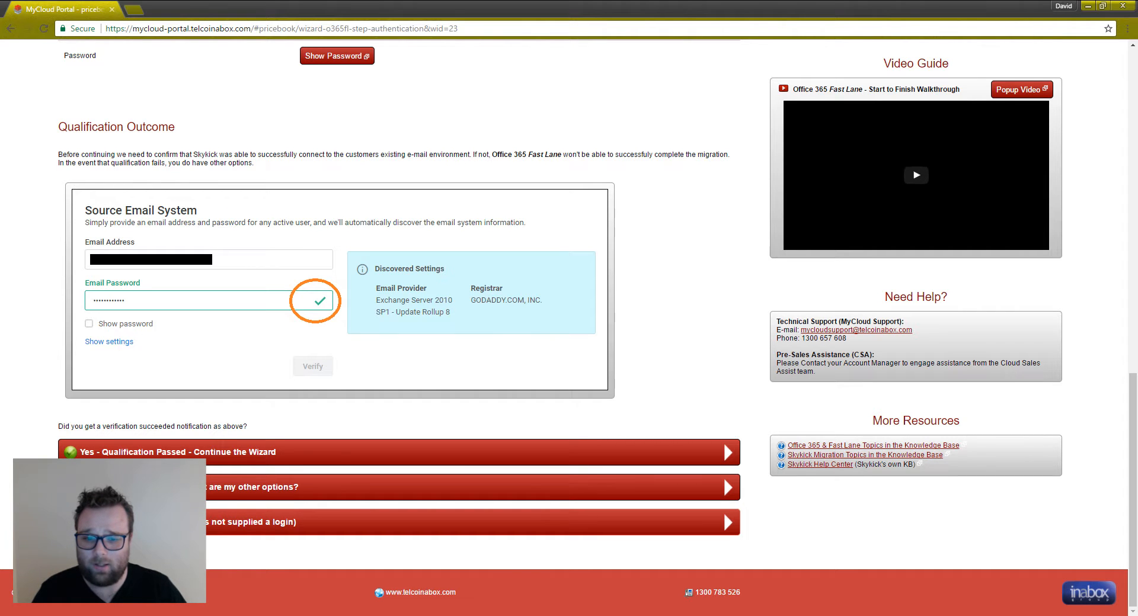
scroll(766, 355, "up", 15)
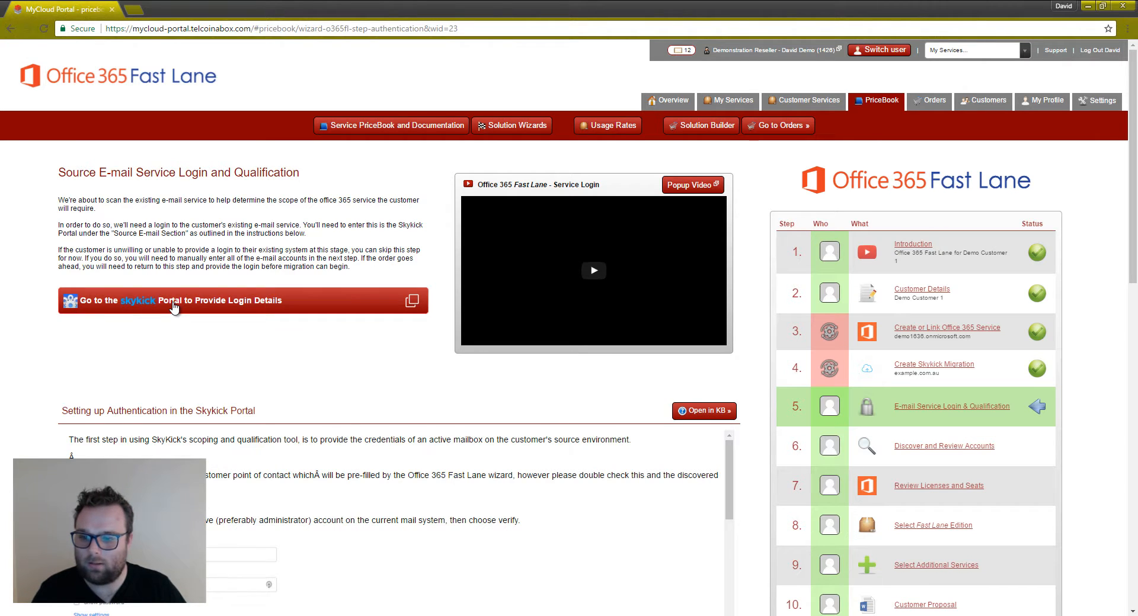
left_click(303, 306)
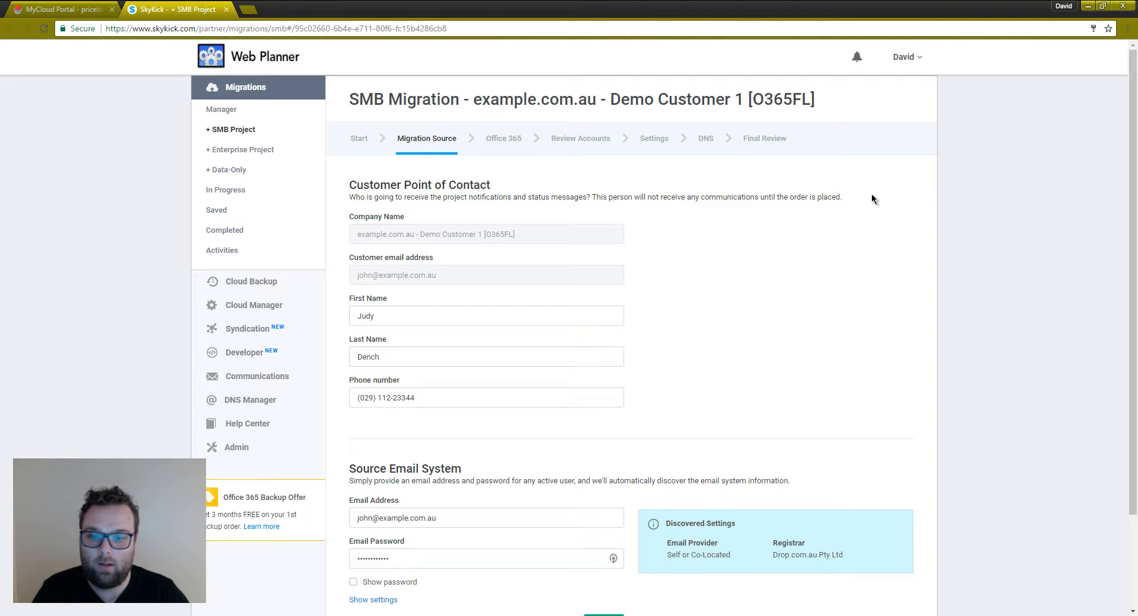
Verify the source email system with an active mailbox's e-mail address and password, and continue to the Office 365 account settings.
scroll(872, 197, "down", 1)
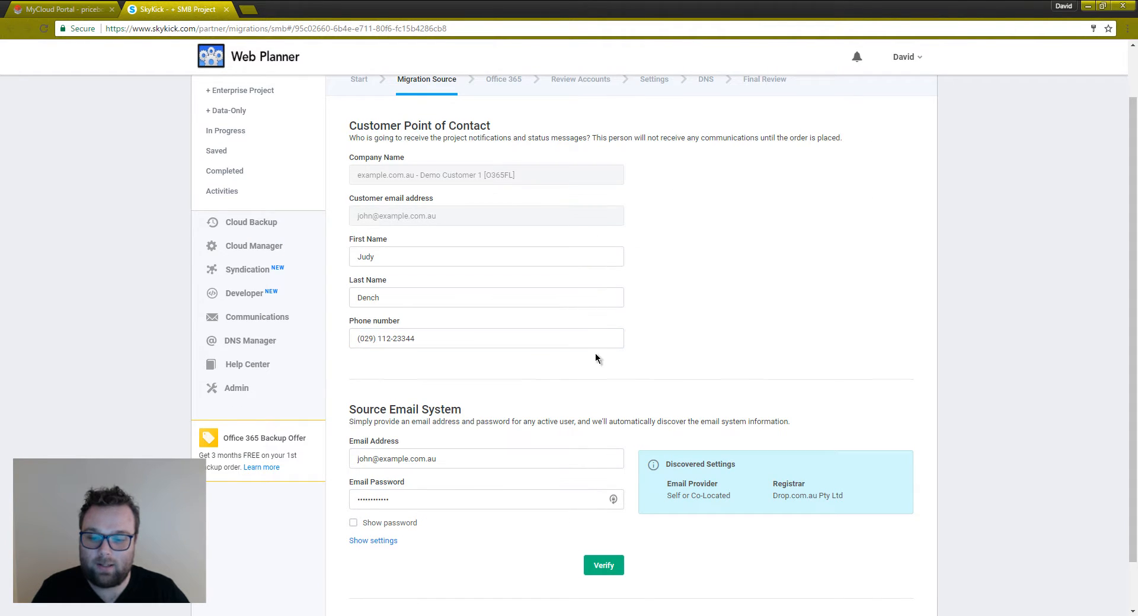
scroll(595, 358, "down", 1)
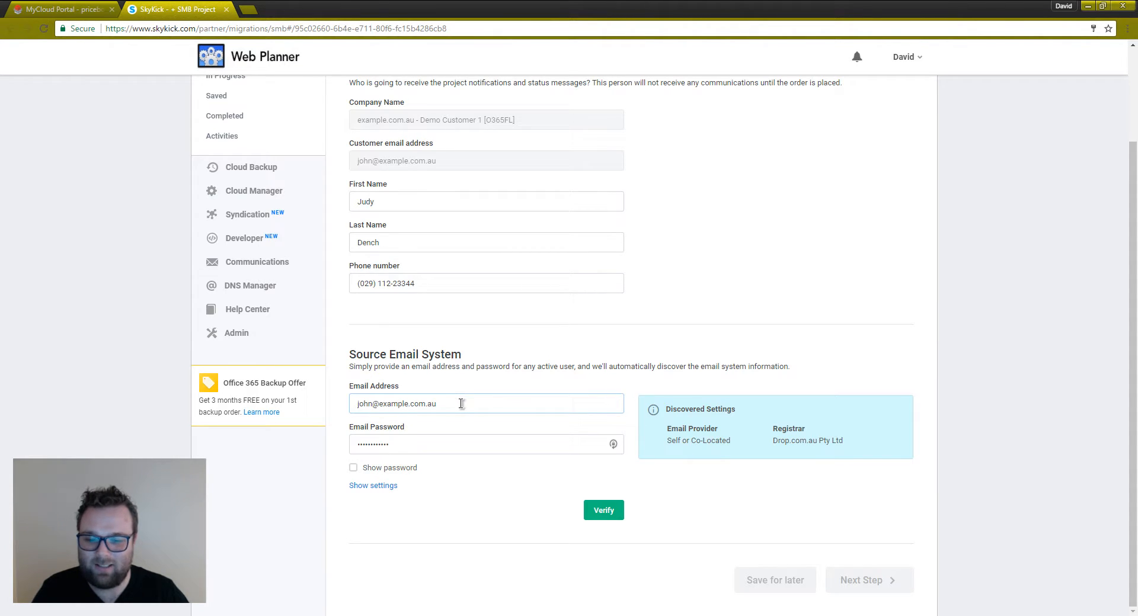
left_click_drag(461, 404, 300, 398)
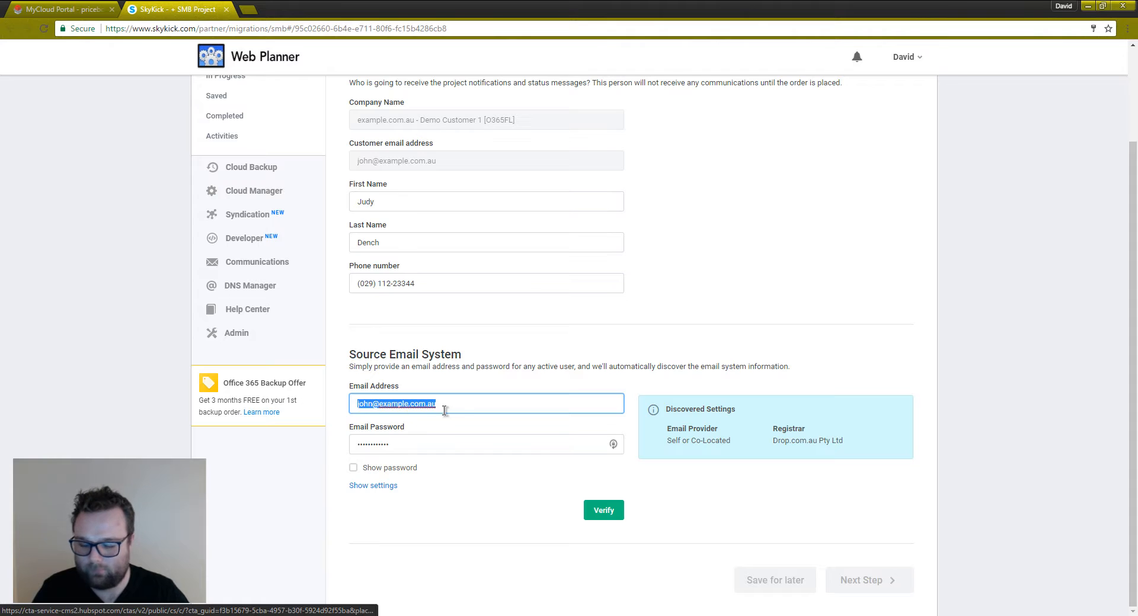
key("ctrl+v")
left_click(495, 444)
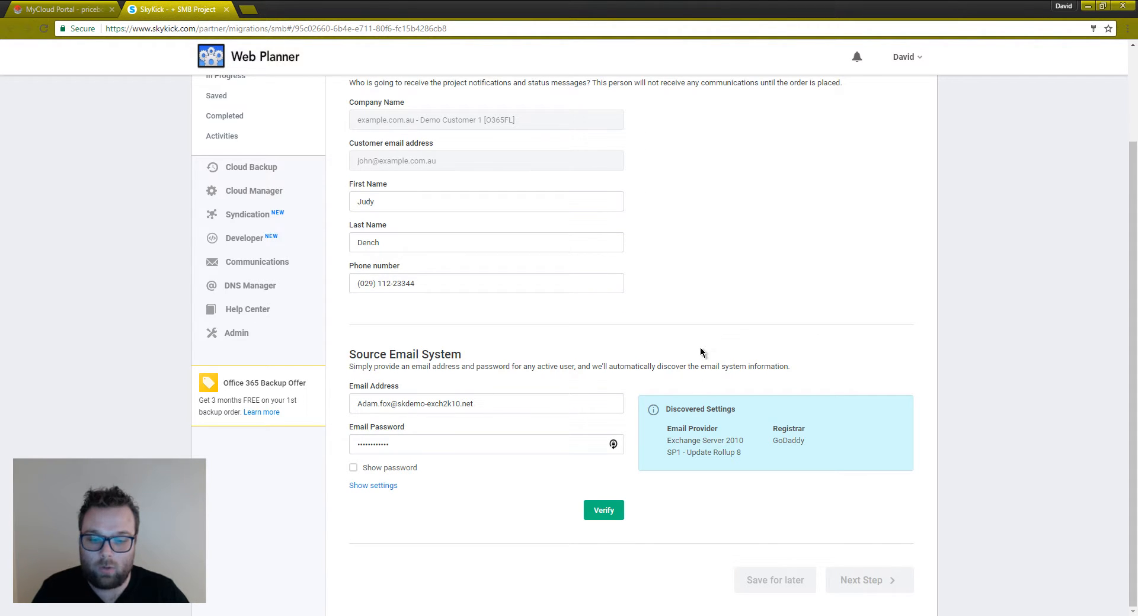
left_click(604, 513)
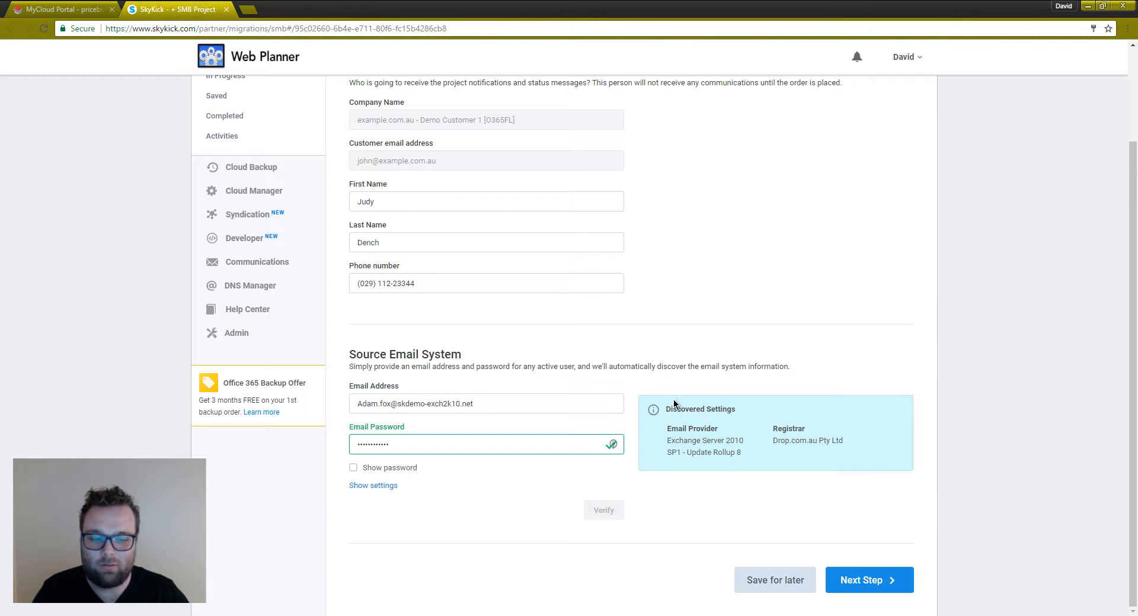
left_click(875, 581)
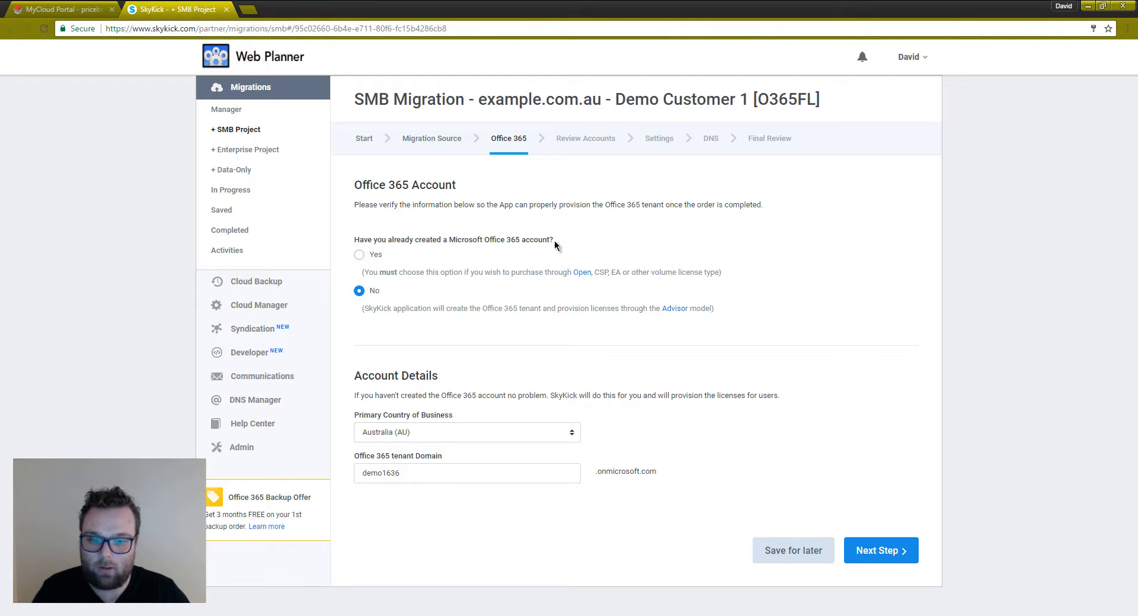
Mark the Office 365 account as already created and fill in the admin username copied from the MyCloud Portal wizard.
left_click(358, 255)
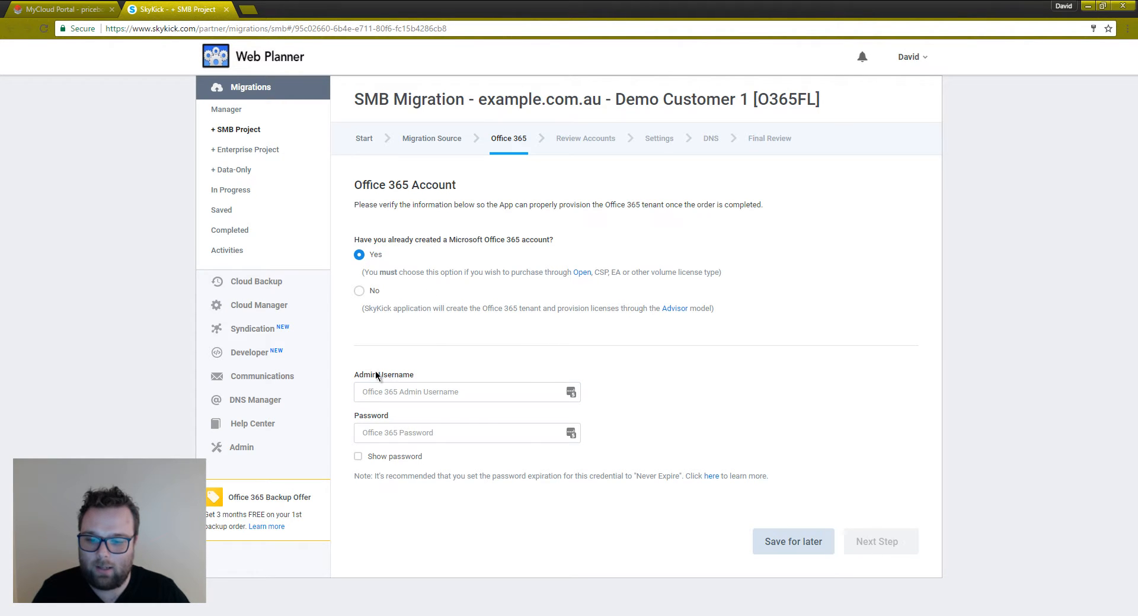
left_click(95, 9)
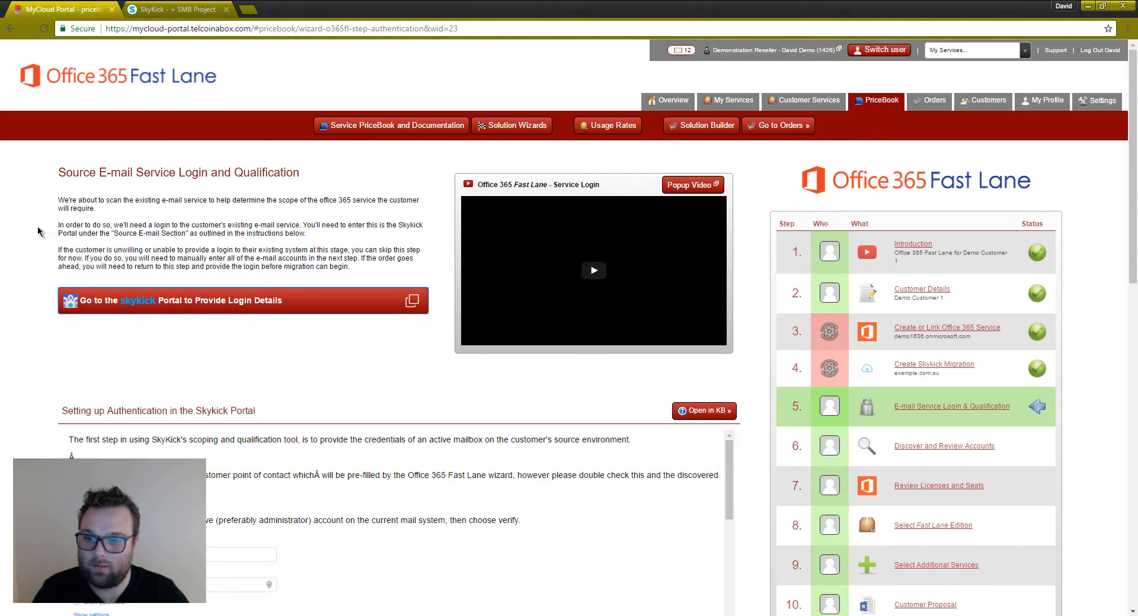
scroll(37, 232, "down", 9)
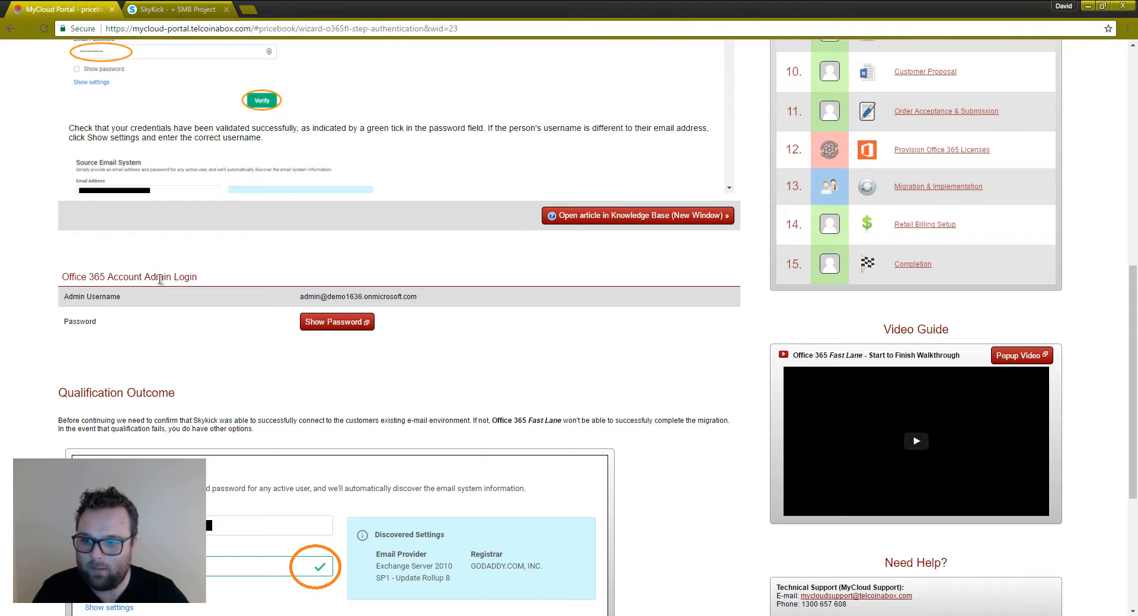
left_click_drag(300, 298, 439, 297)
key("ctrl+c")
left_click(176, 10)
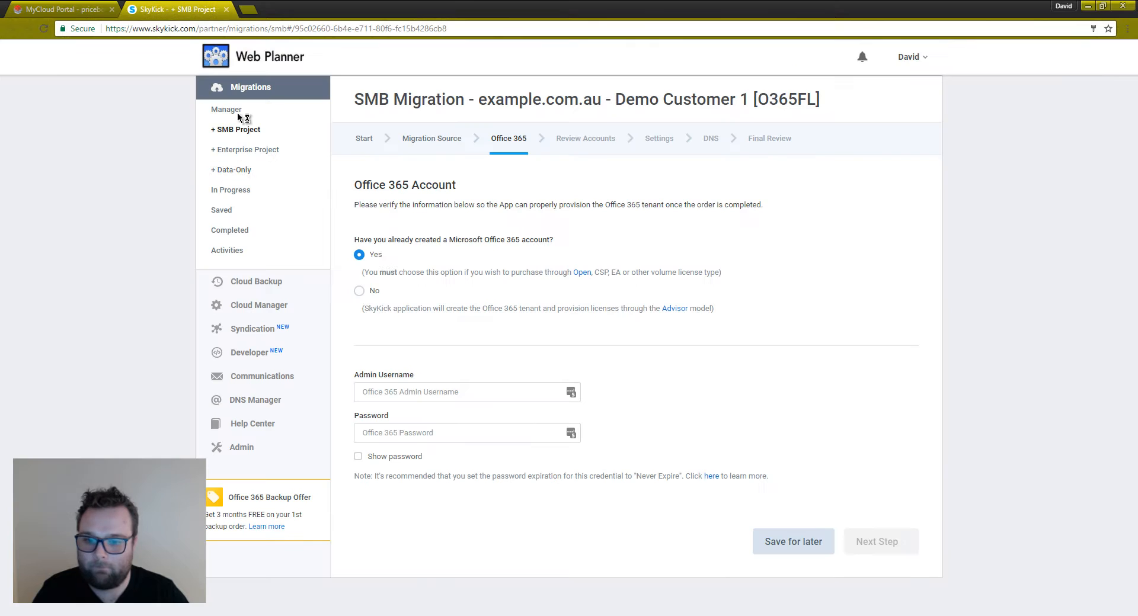
left_click(425, 392)
key("ctrl+v")
Copy the Office 365 admin password from the MyCloud Portal into SkyKick's password field and continue to Review Accounts.
left_click(62, 11)
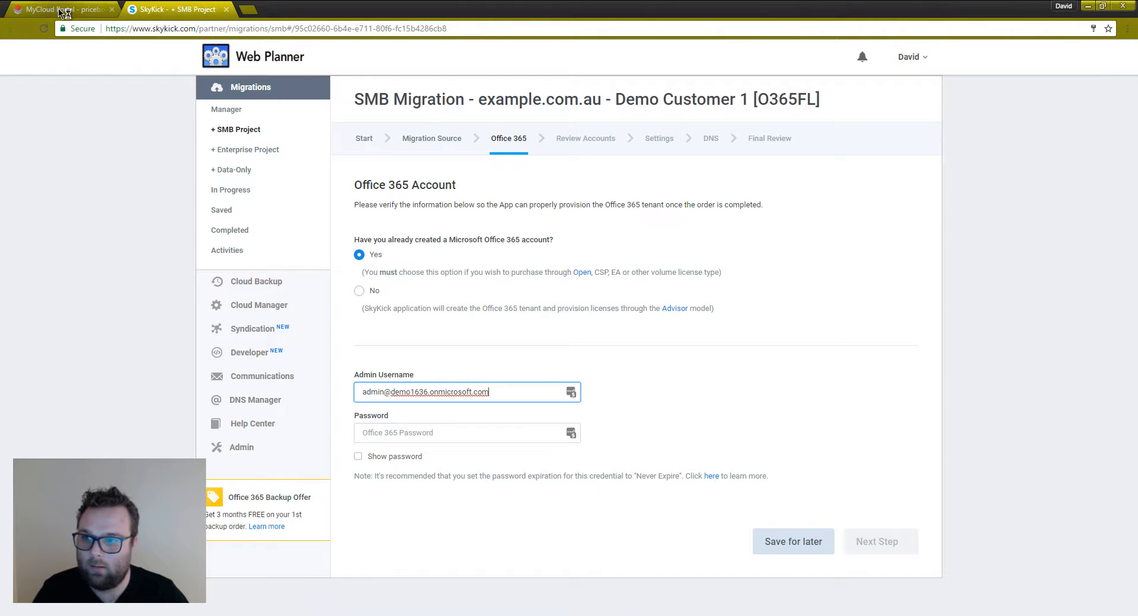
left_click(337, 322)
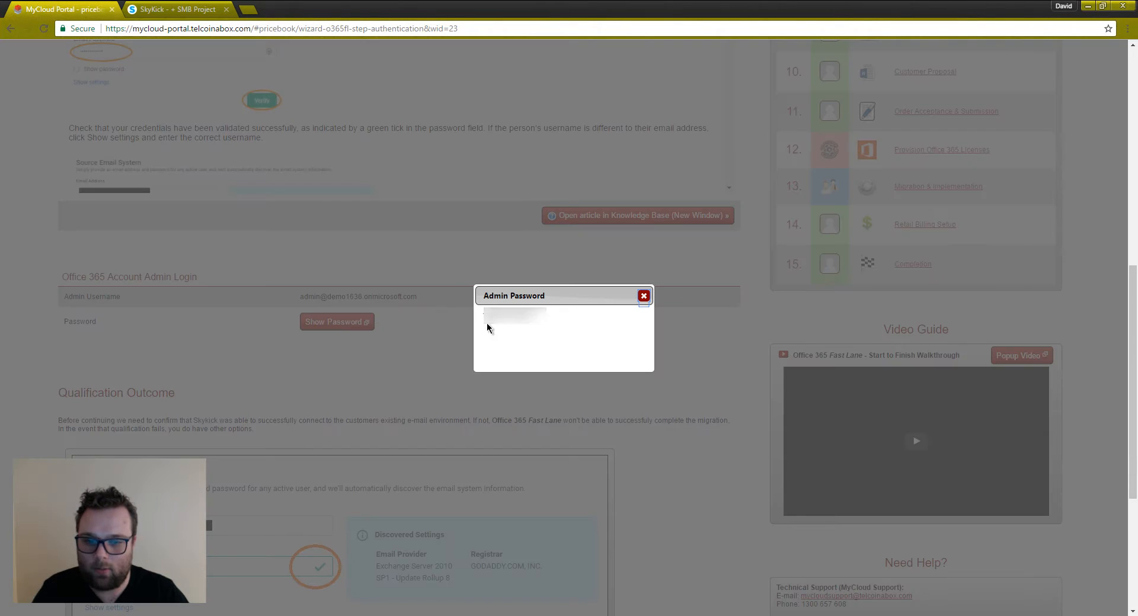
left_click_drag(546, 316, 484, 315)
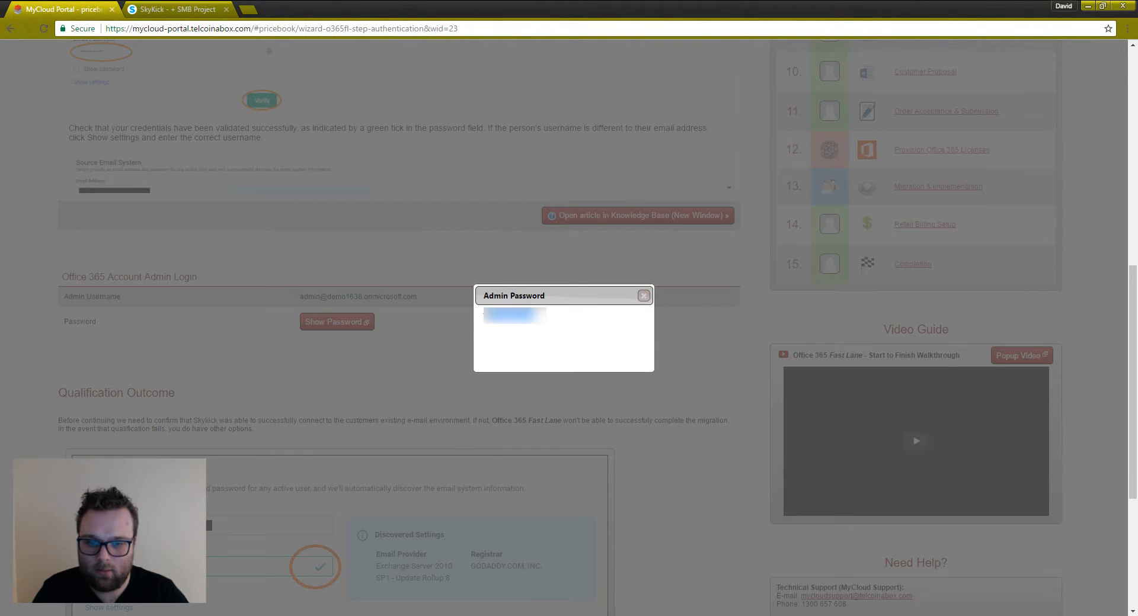
left_click(643, 296)
left_click(171, 10)
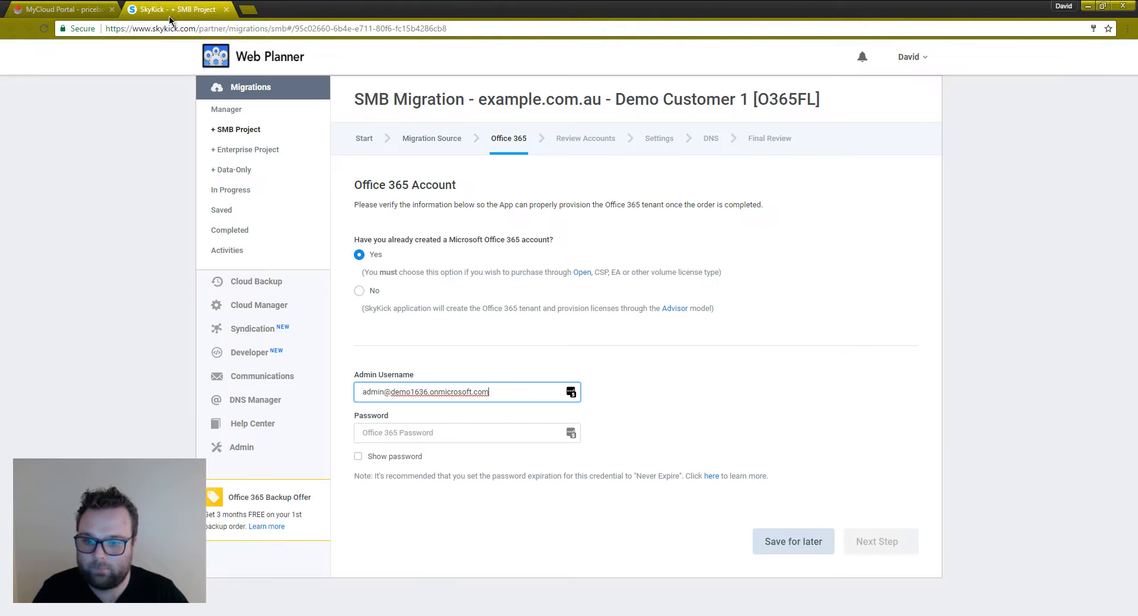
left_click(434, 430)
key("ctrl+v")
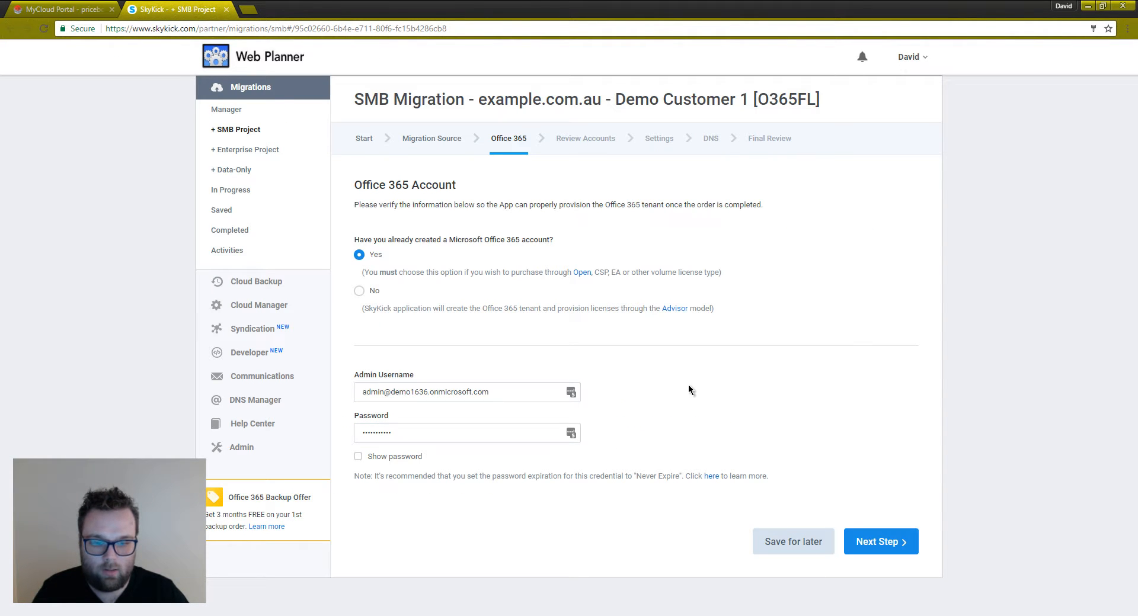
left_click(901, 542)
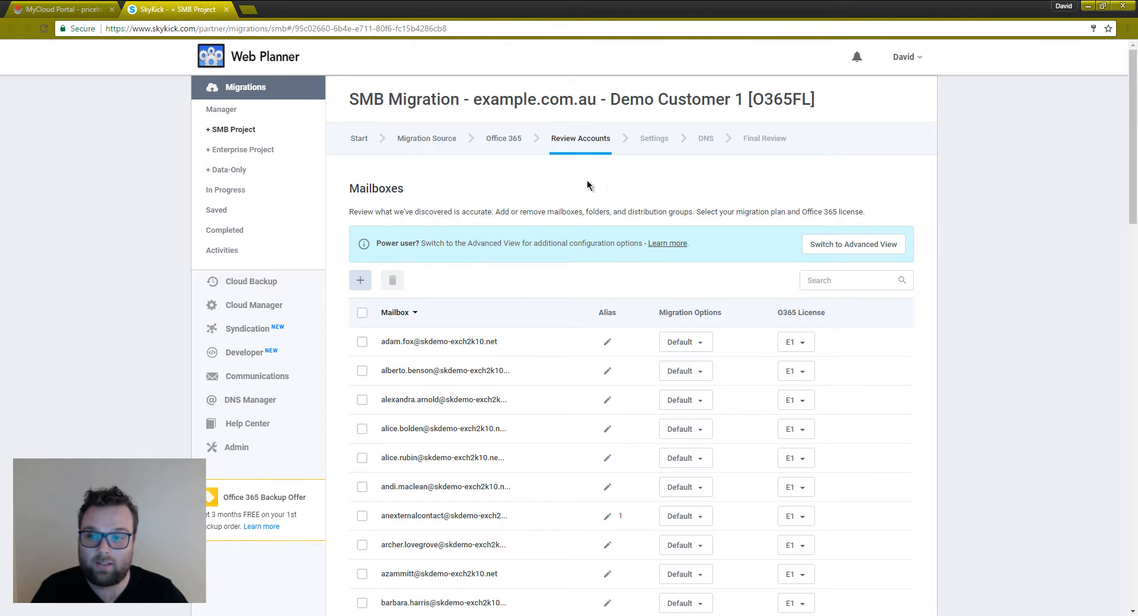
In the MyCloud Portal wizard, confirm that qualification passed and read the instructions for completing the Review Accounts page.
left_click(68, 9)
left_click(61, 244)
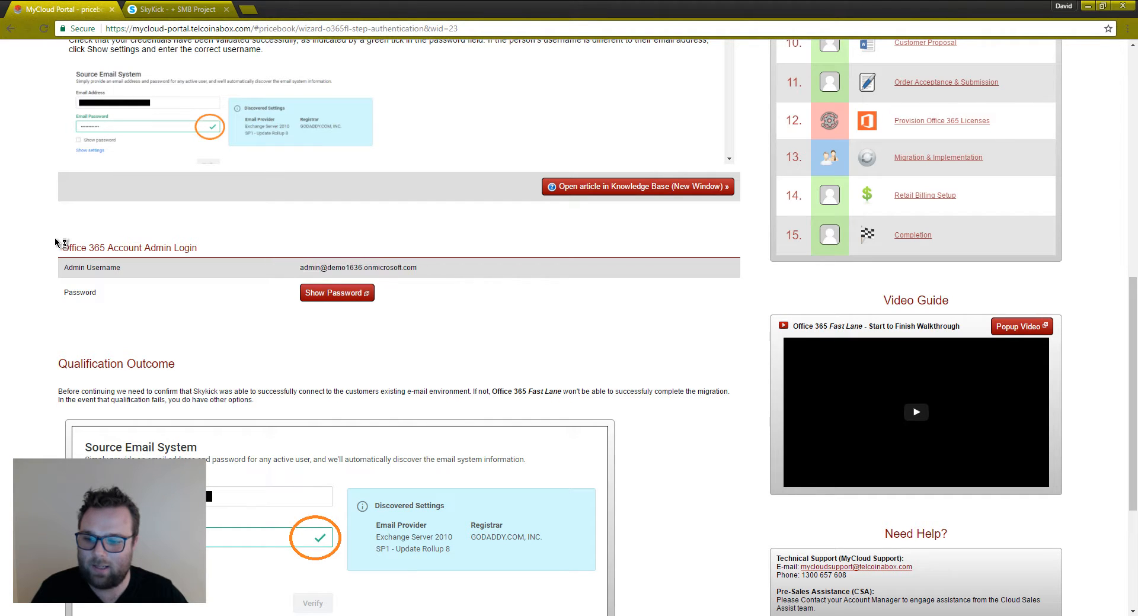
scroll(42, 252, "down", 4)
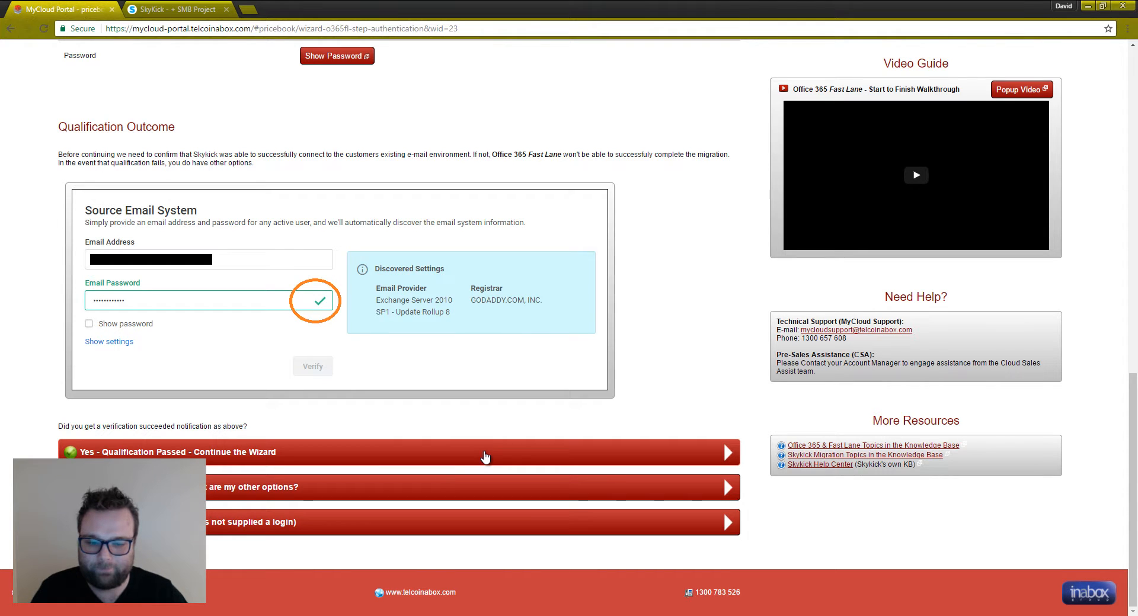
left_click(484, 458)
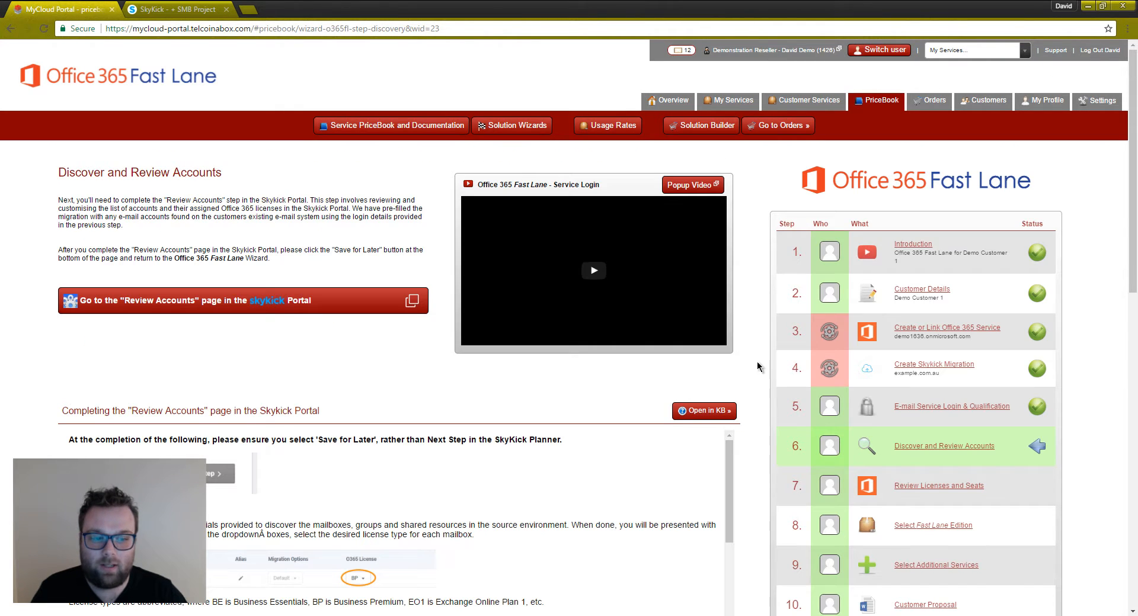
scroll(757, 366, "down", 3)
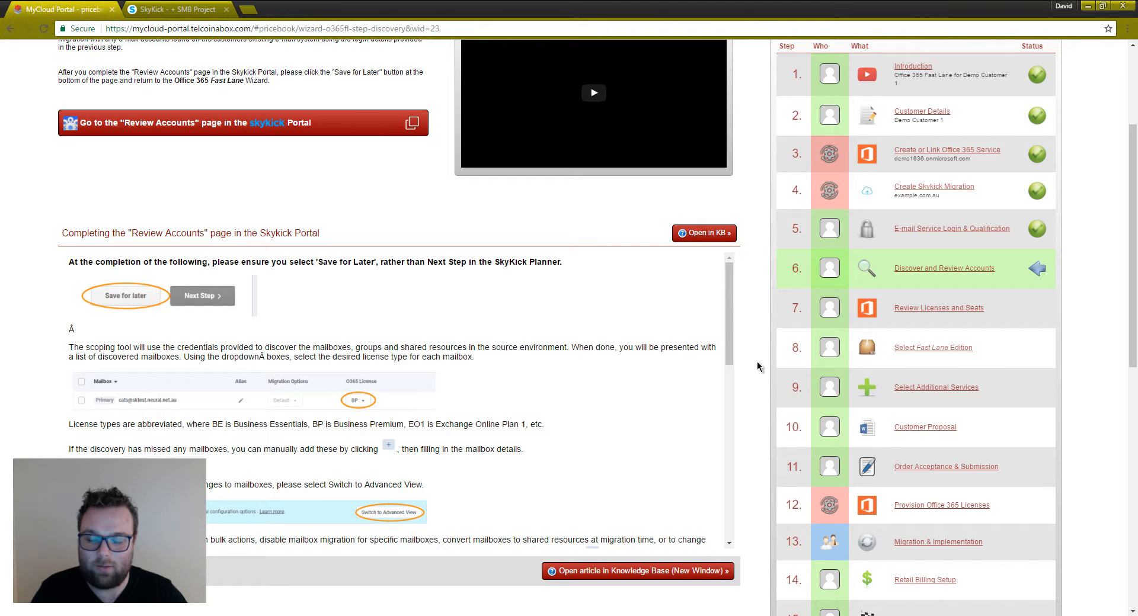
scroll(758, 366, "down", 2)
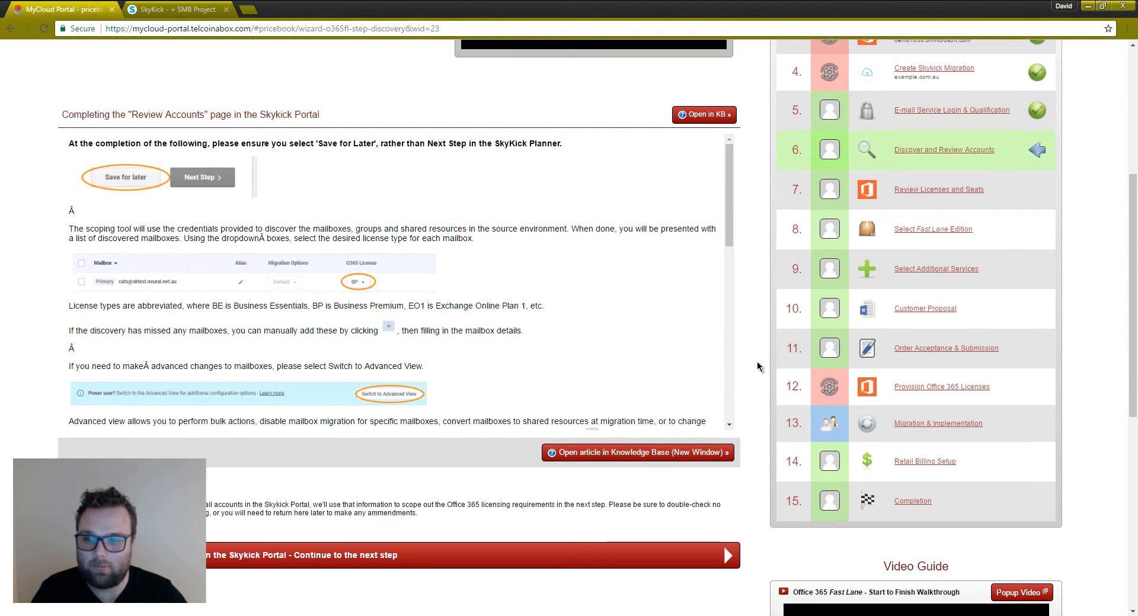
In SkyKick, add the mailbox matching "adam" as a member of the Marketing public folder and submit the change.
left_click(184, 12)
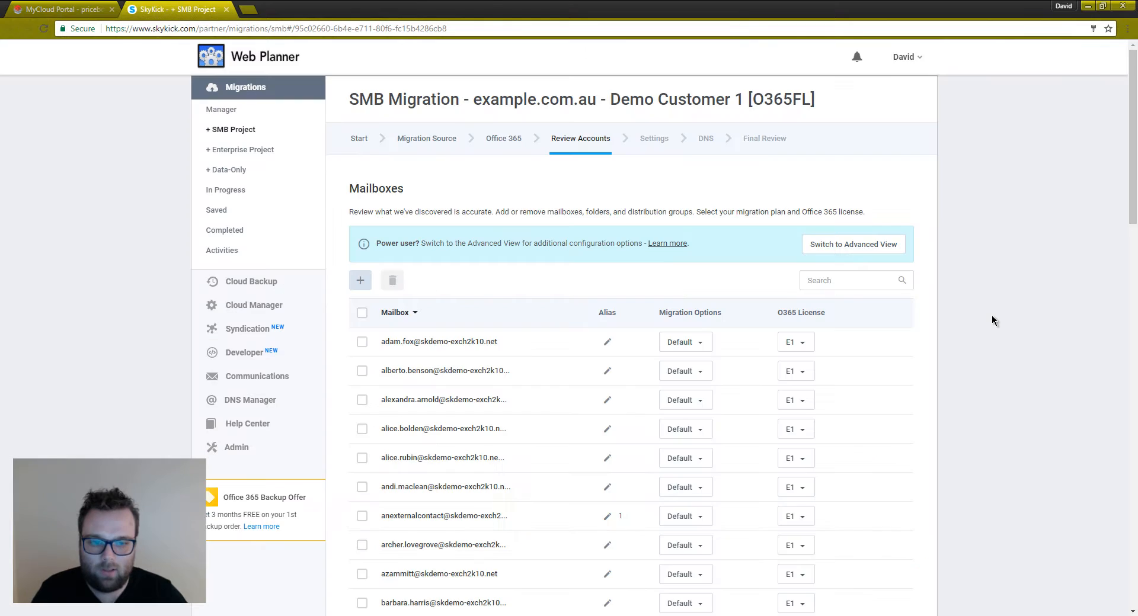
scroll(993, 321, "down", 10)
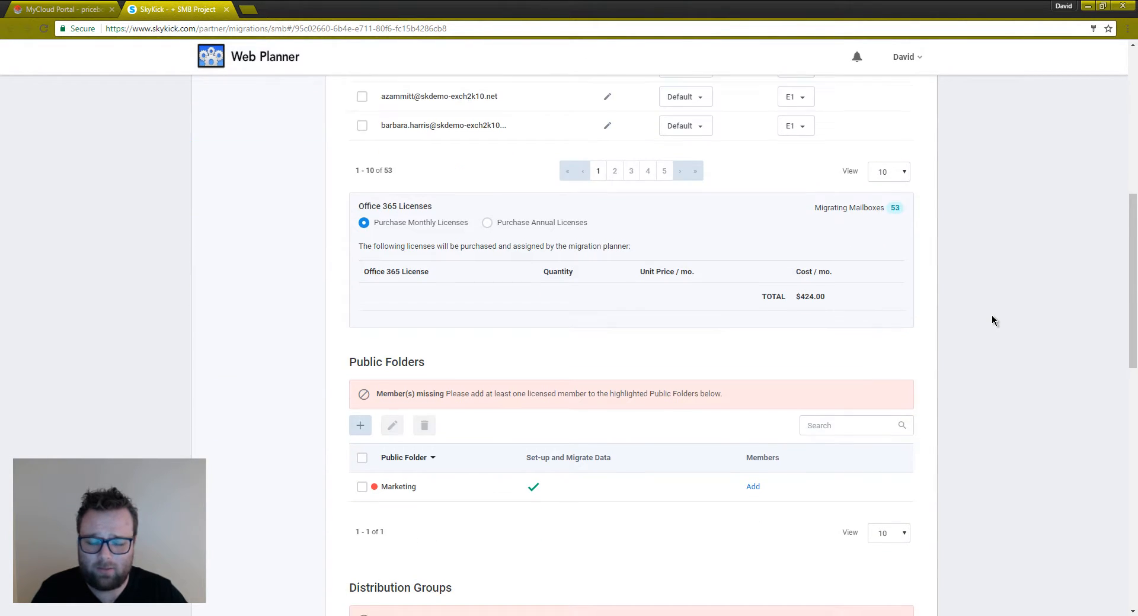
scroll(994, 321, "down", 1)
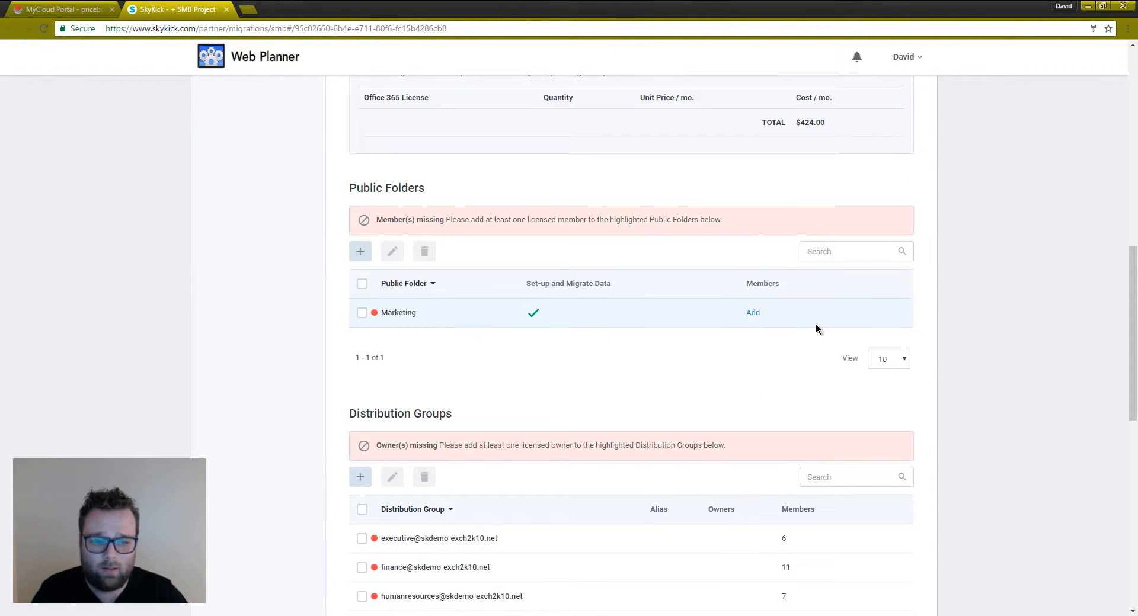
left_click(753, 314)
left_click(488, 127)
left_click(460, 163)
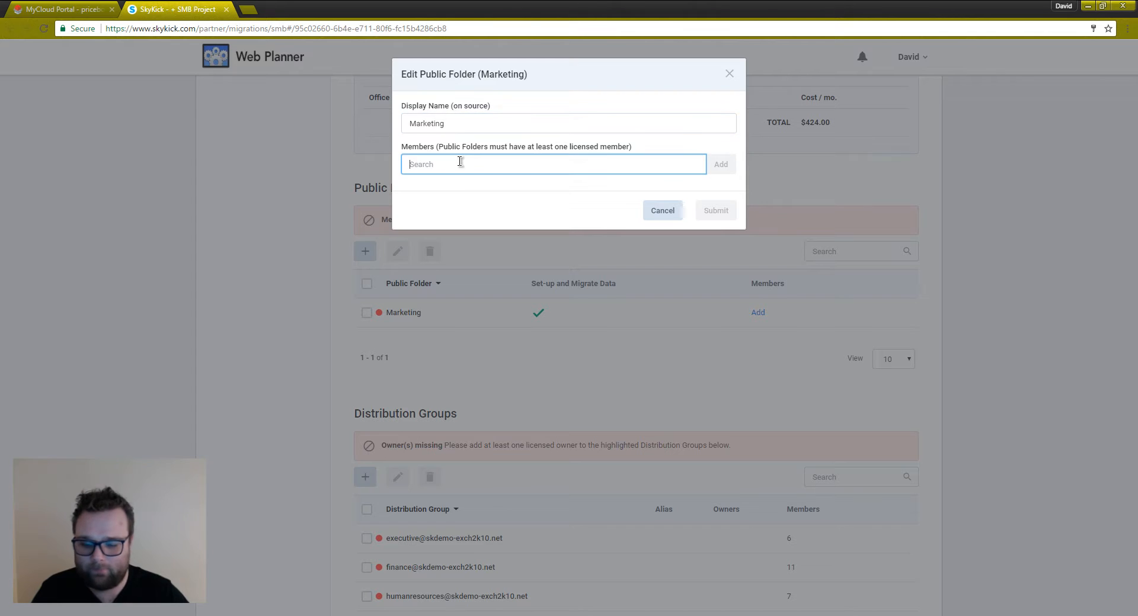
type("adam")
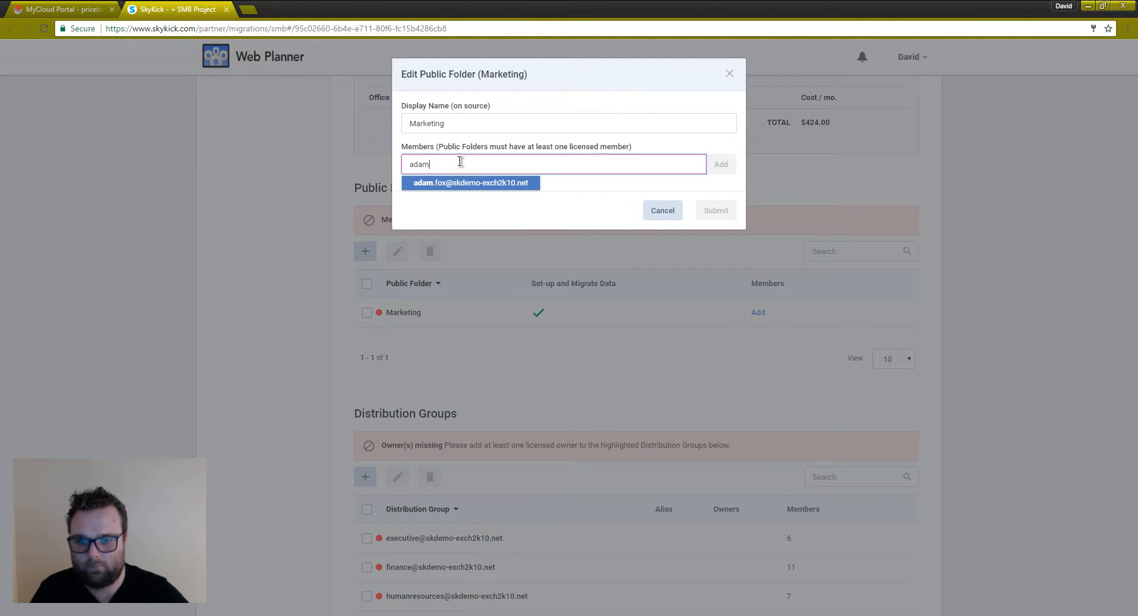
left_click(492, 184)
left_click(725, 165)
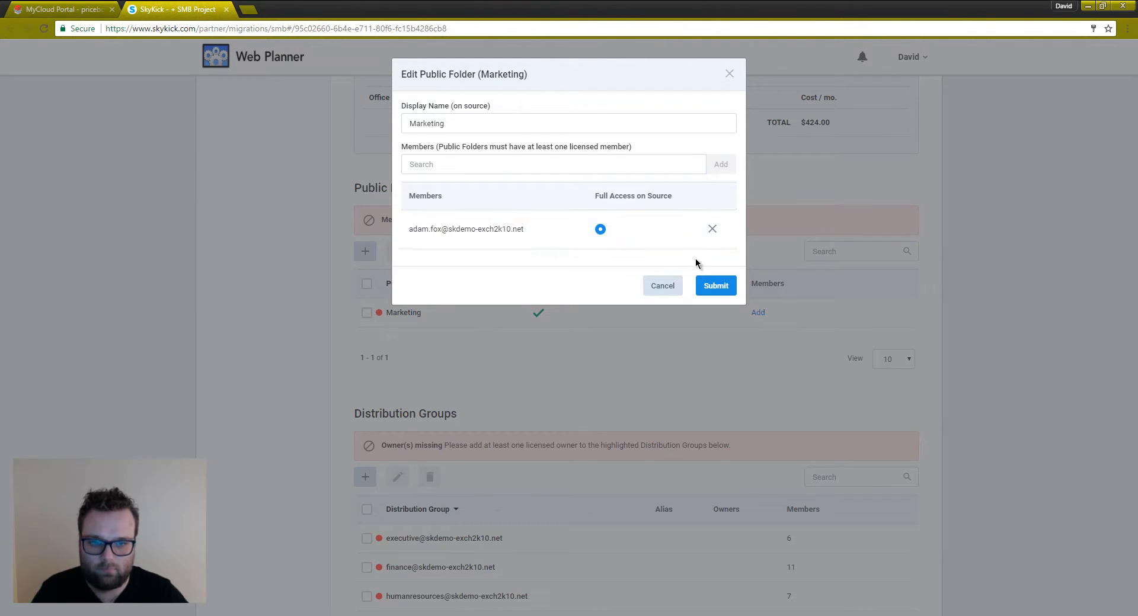
left_click(714, 285)
Bulk-edit all the distribution groups, choosing the mailbox matching "adam" under Members, and submit.
scroll(713, 287, "down", 4)
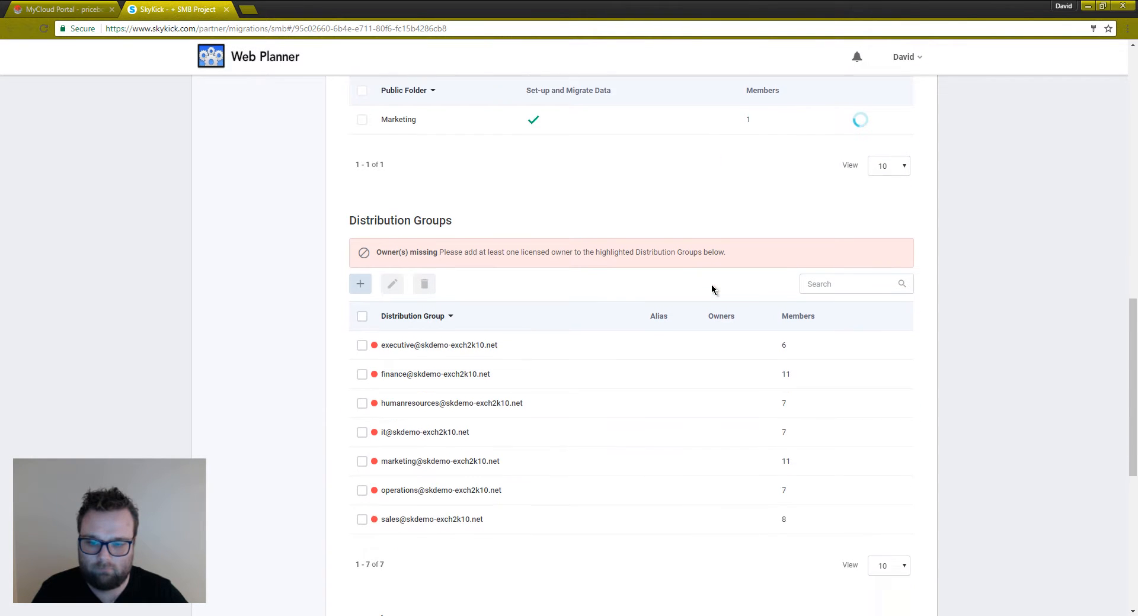
left_click(362, 238)
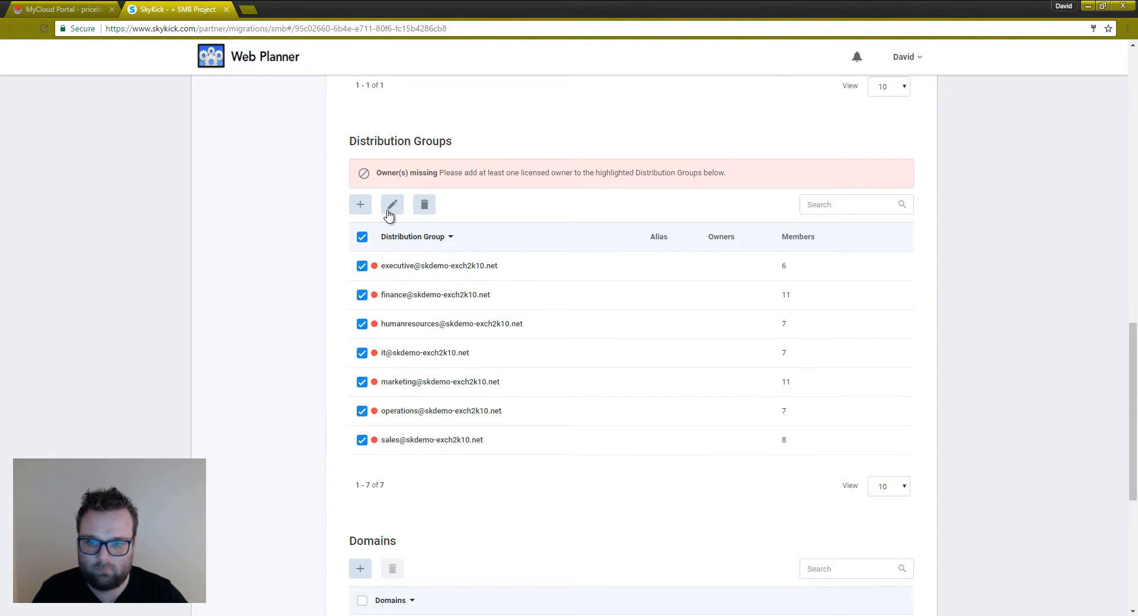
left_click(393, 205)
left_click(502, 160)
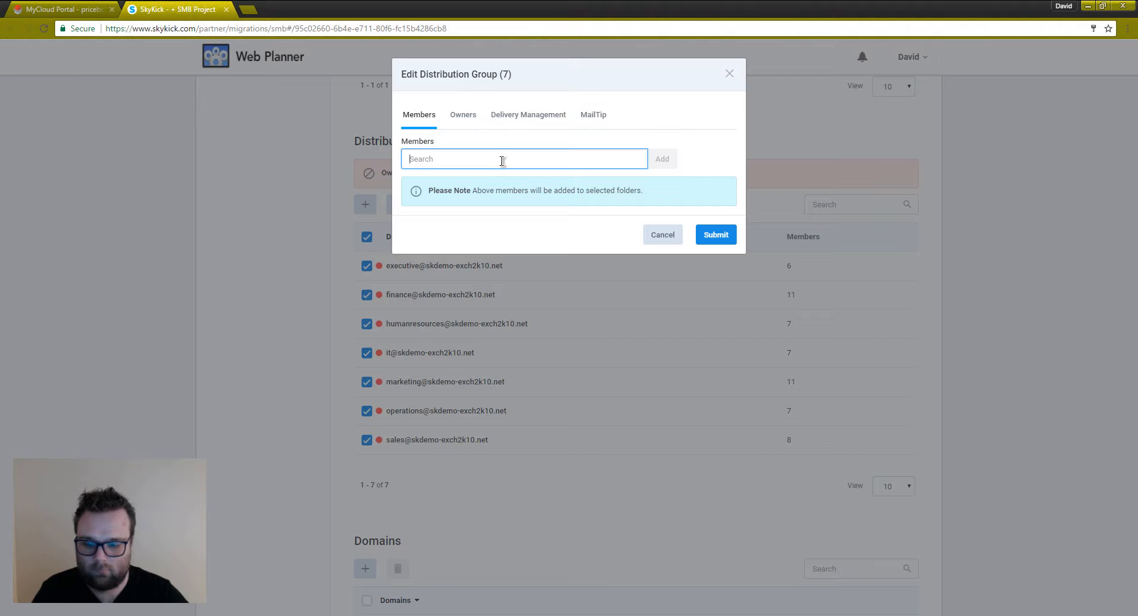
type("adam")
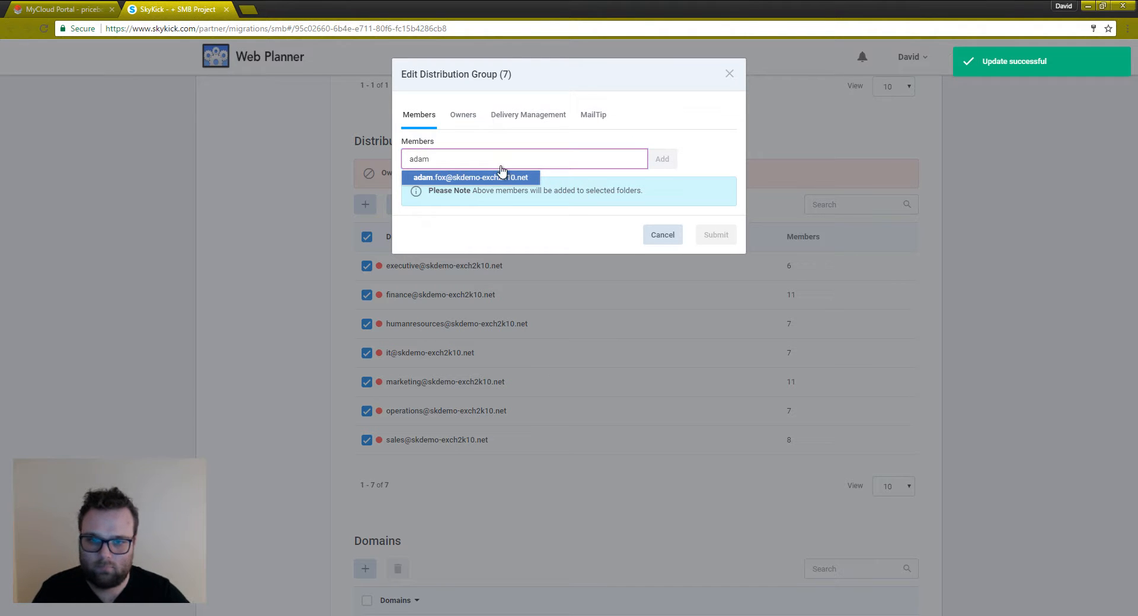
left_click(503, 179)
left_click(716, 235)
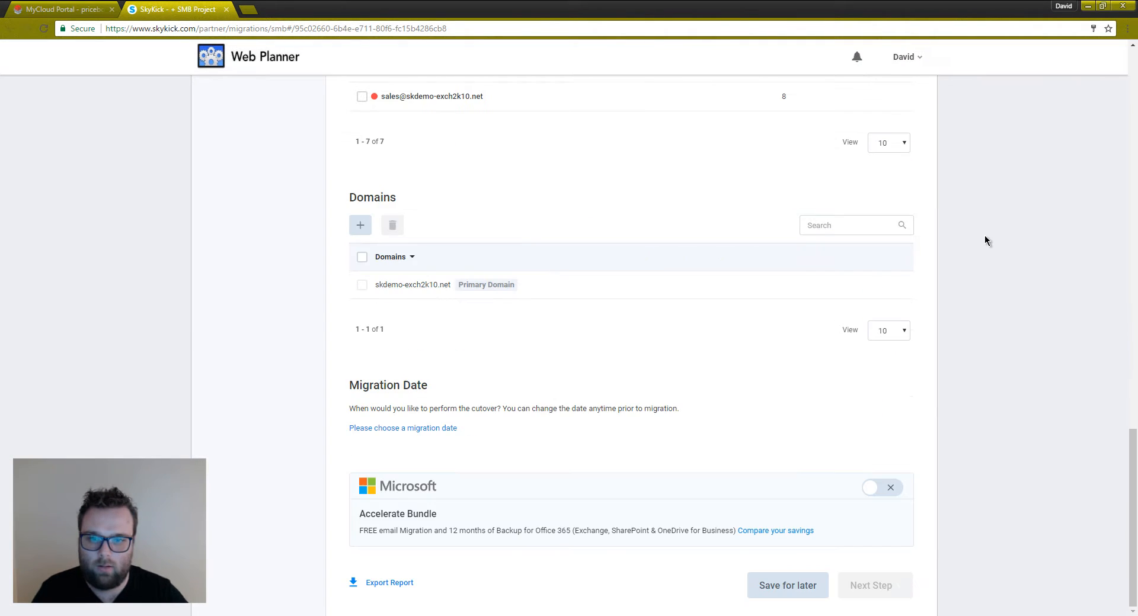
Save the SkyKick migration for later and continue the MyCloud Portal wizard to the Review Licenses and Seats step.
left_click(766, 588)
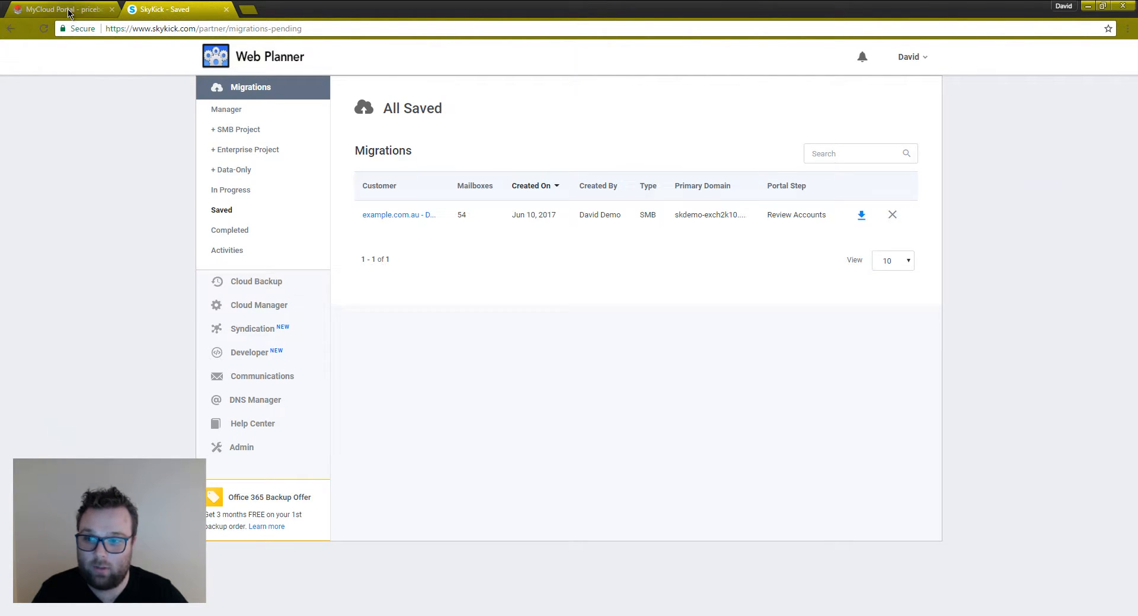
left_click(70, 10)
scroll(231, 461, "down", 1)
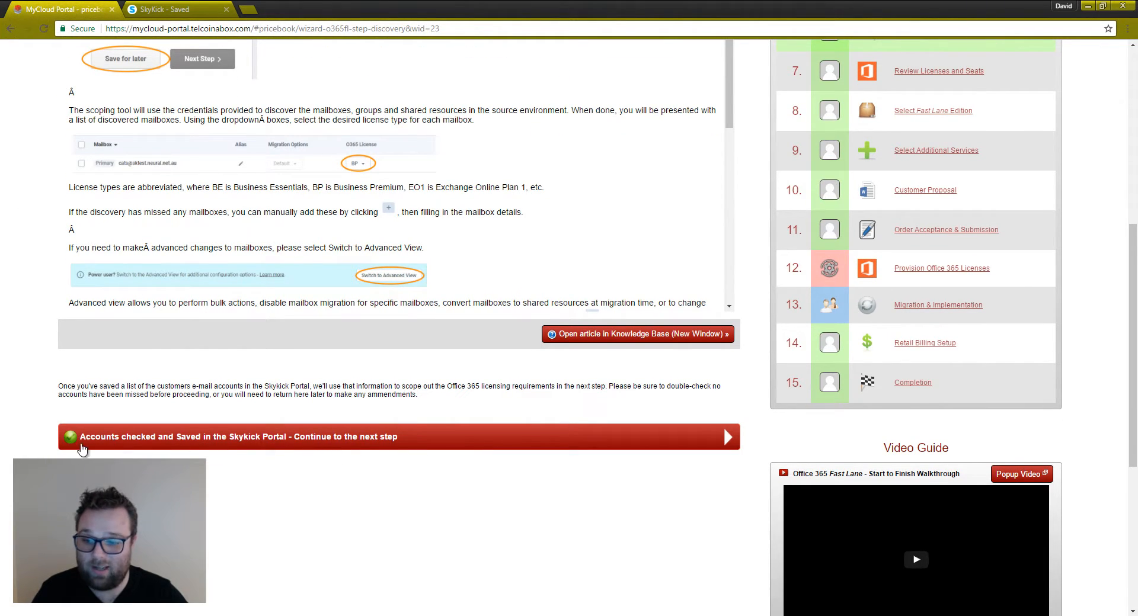
left_click(563, 446)
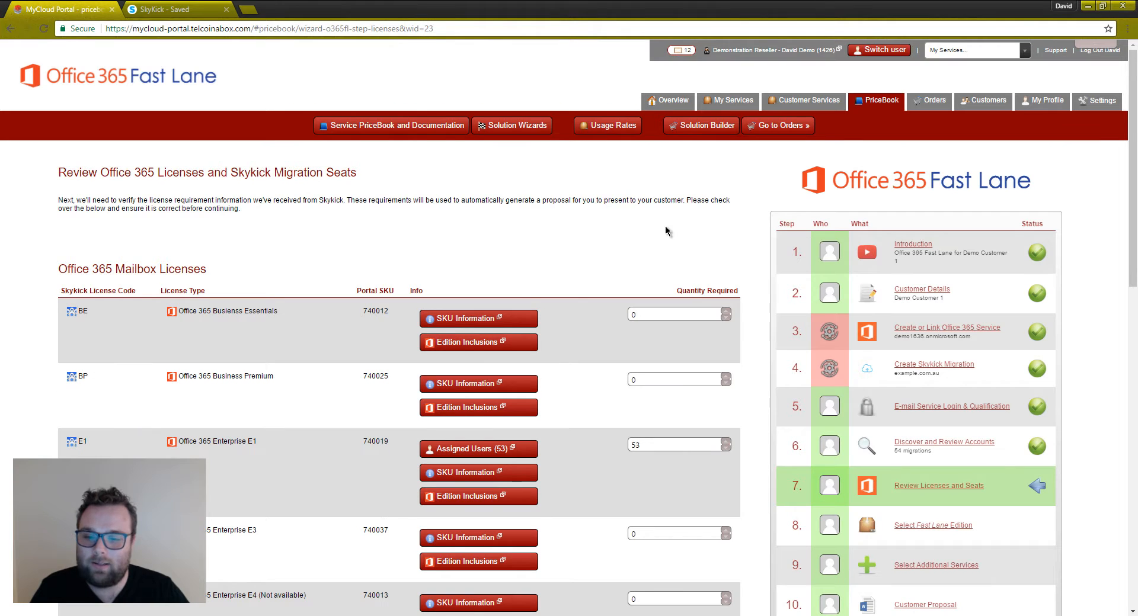
Review the Office 365 mailbox license quantities and set the required Office 365 Business Premium quantity to 4.
scroll(590, 262, "down", 2)
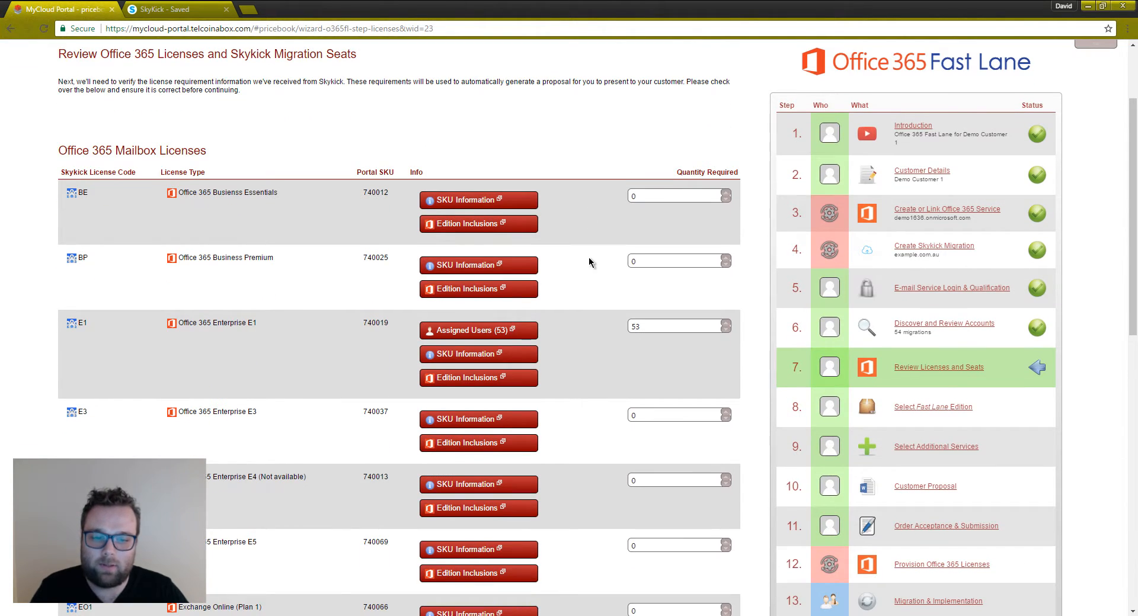
scroll(590, 262, "down", 1)
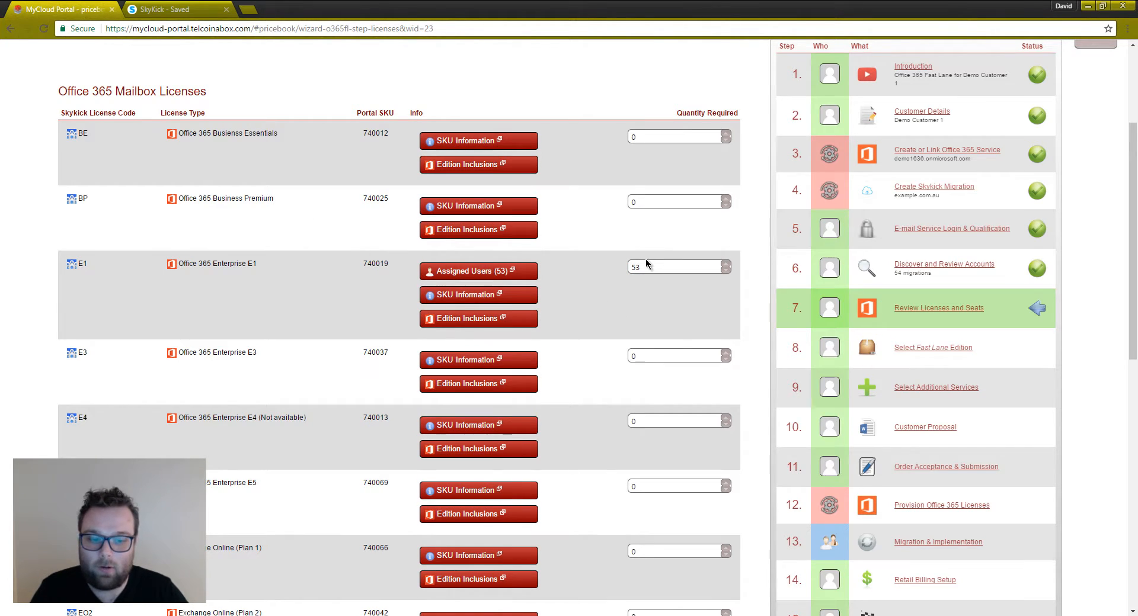
scroll(645, 261, "down", 4)
scroll(608, 348, "down", 2)
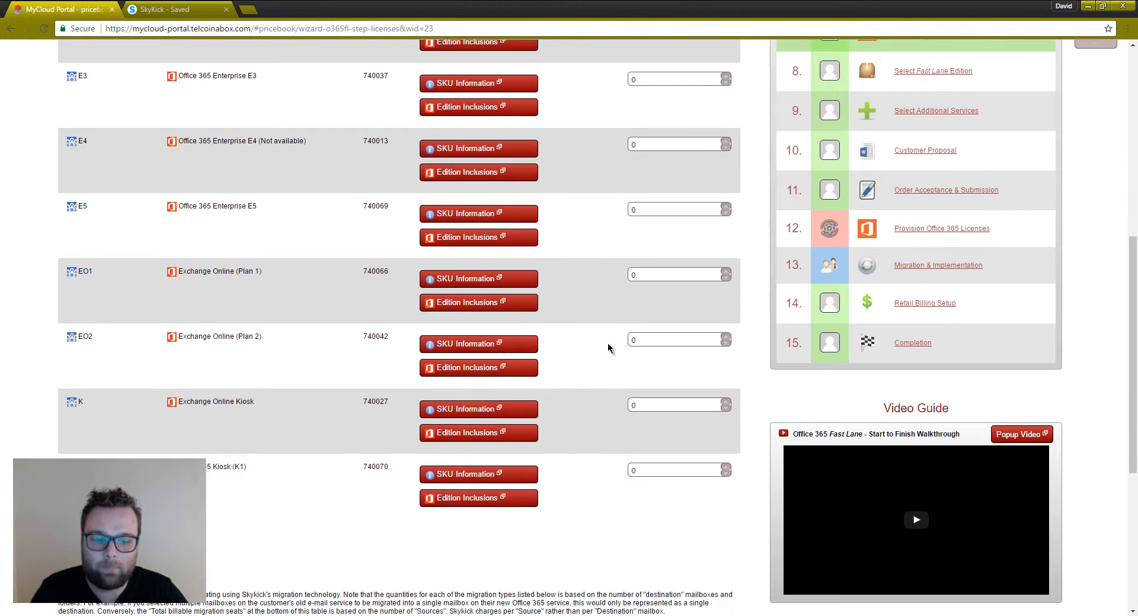
scroll(608, 348, "up", 5)
scroll(608, 348, "up", 1)
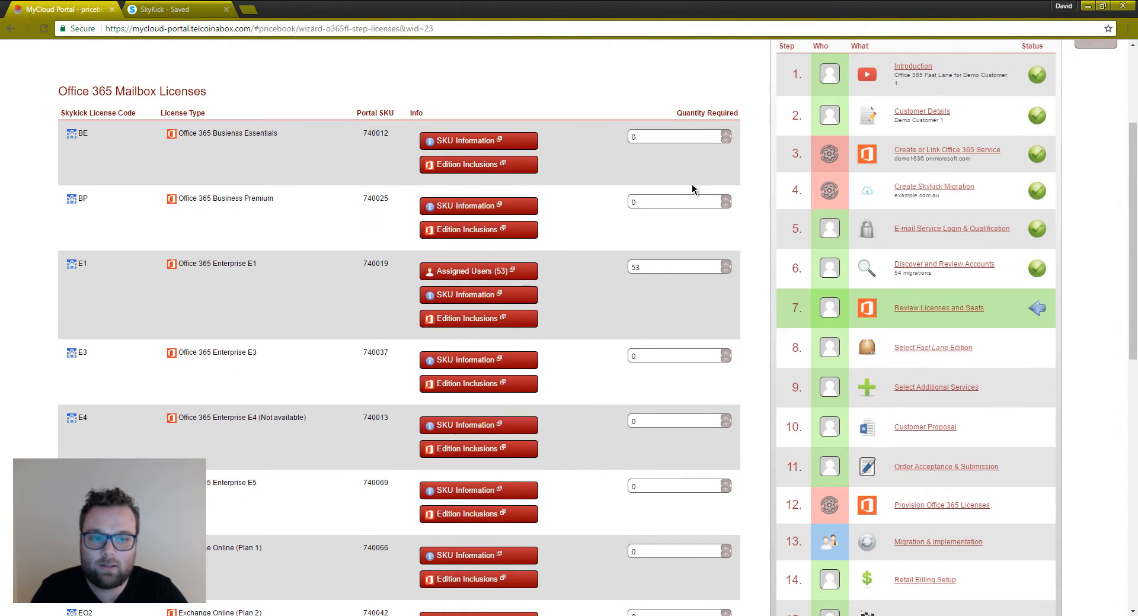
double_click(725, 200)
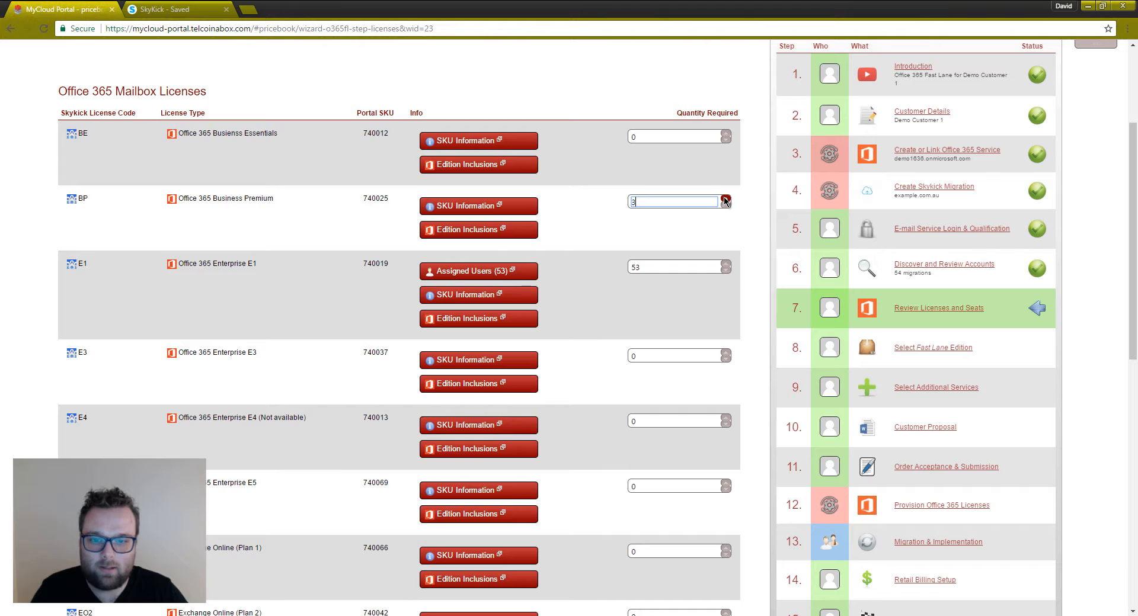
left_click(571, 183)
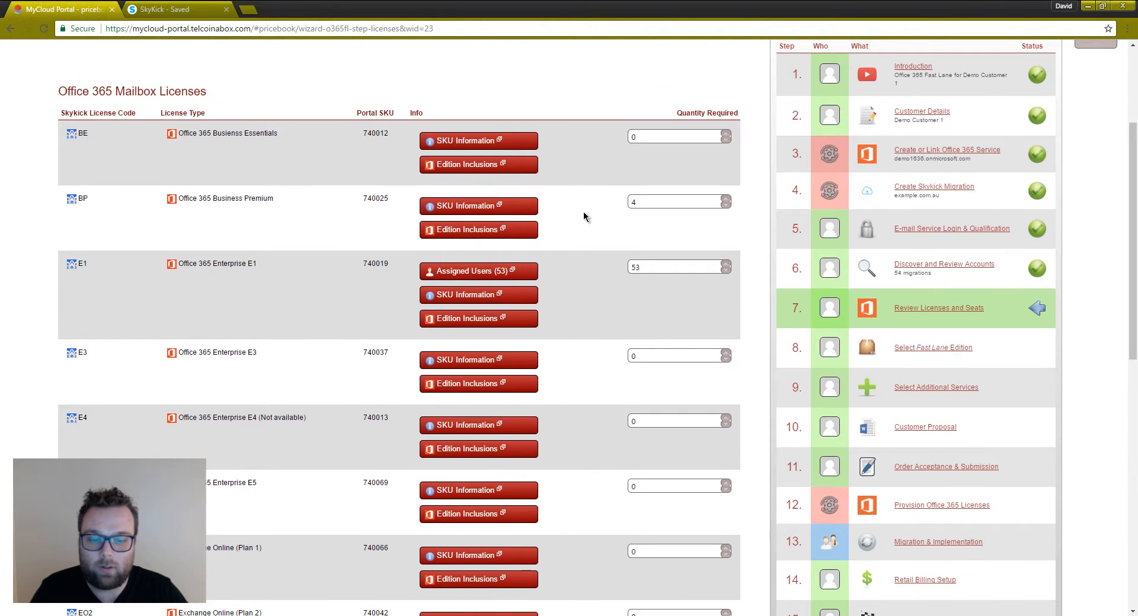
Review the list of users assigned to Office 365 Enterprise E1 and close it.
scroll(584, 216, "down", 1)
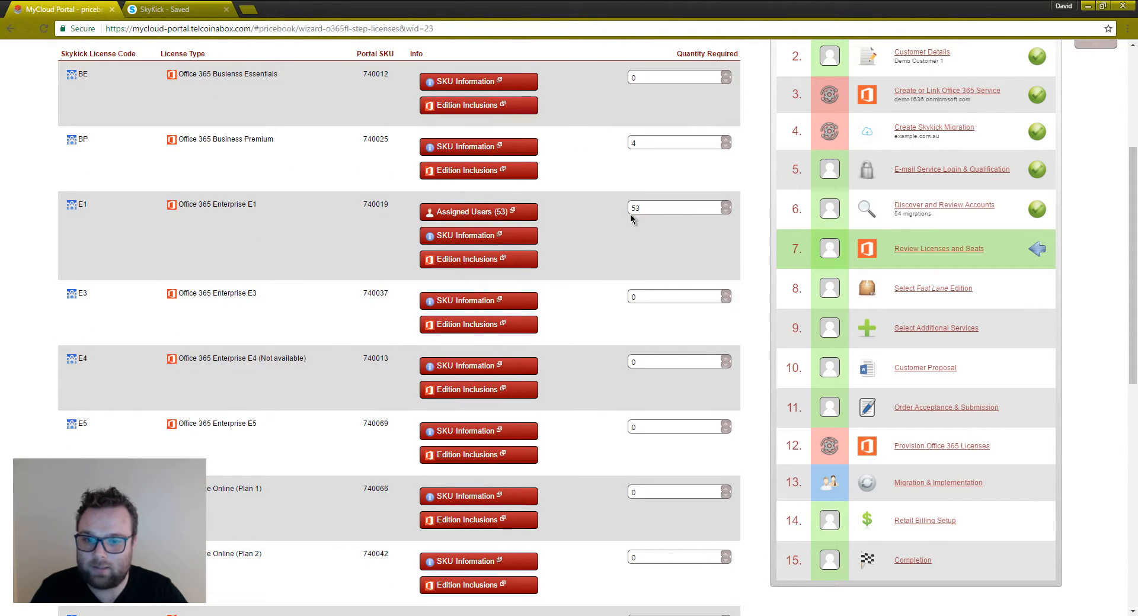
left_click(441, 212)
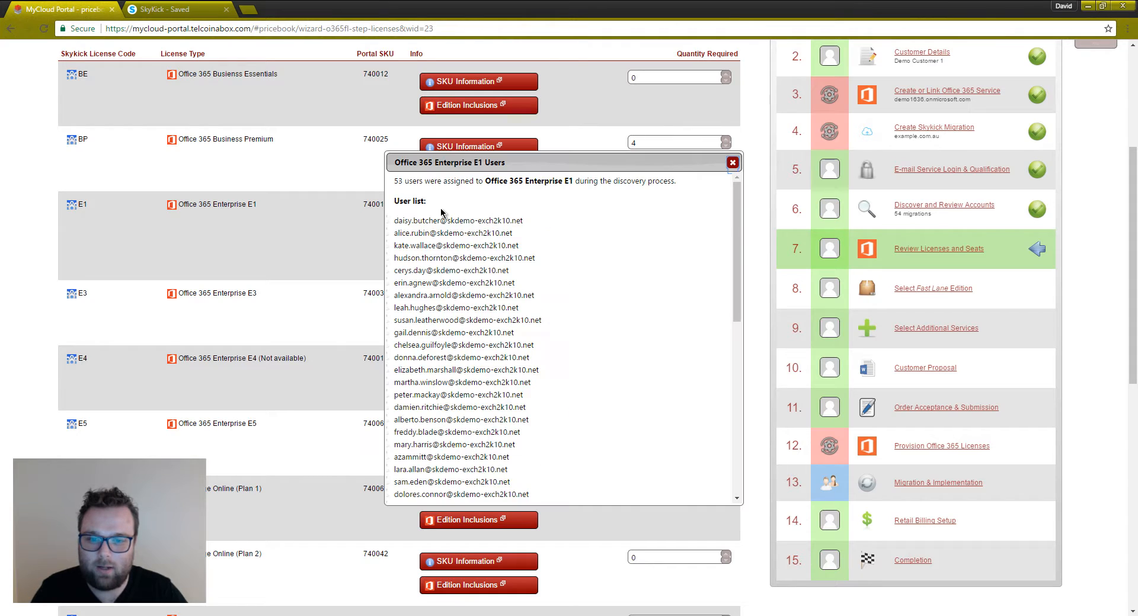
scroll(513, 255, "down", 3)
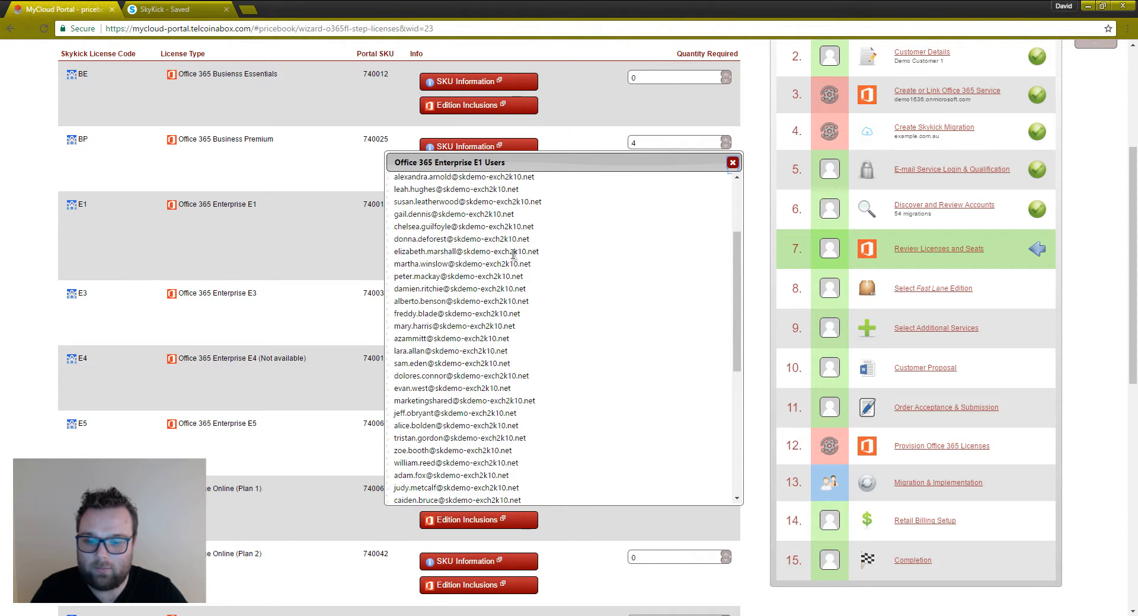
scroll(514, 254, "down", 2)
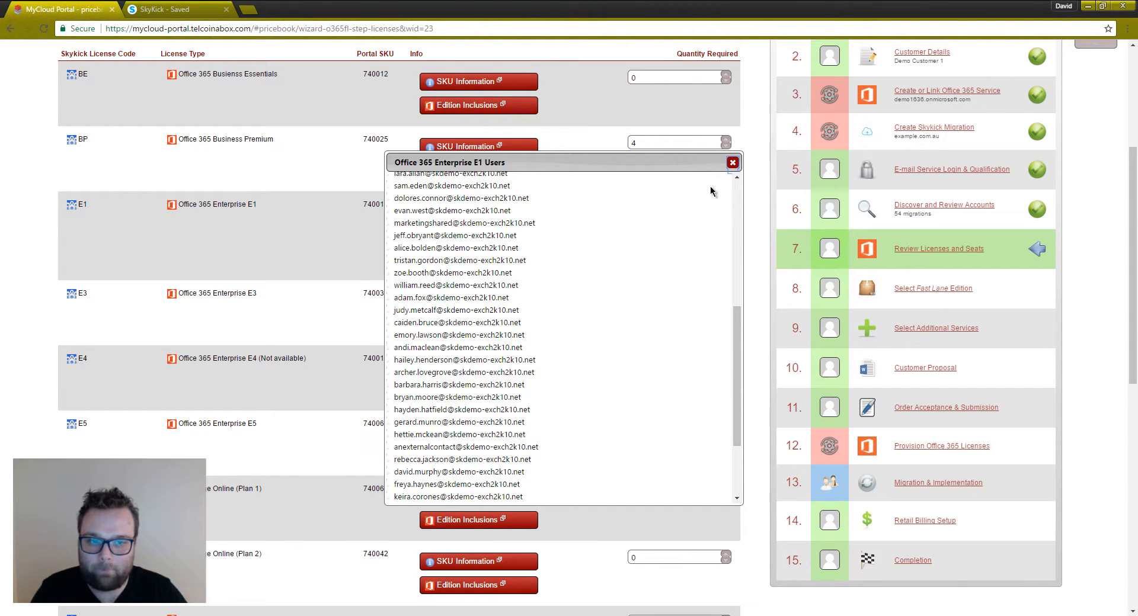
left_click(734, 163)
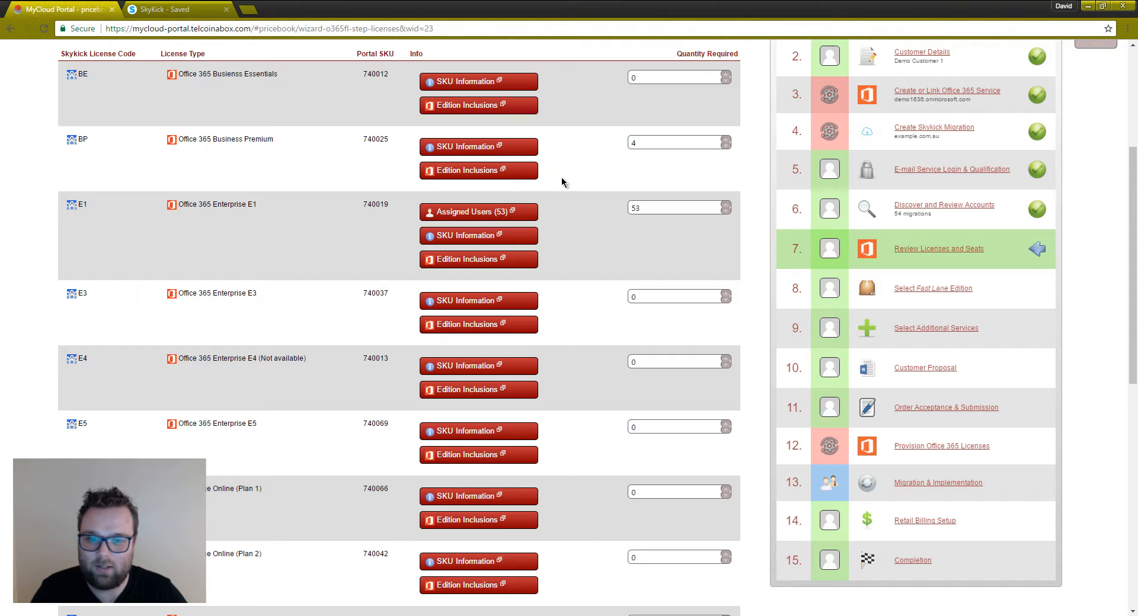
Review the remaining mailbox licenses and the Skykick migration seats, and approve the licenses to continue to the edition selection.
scroll(591, 221, "down", 3)
scroll(591, 221, "down", 4)
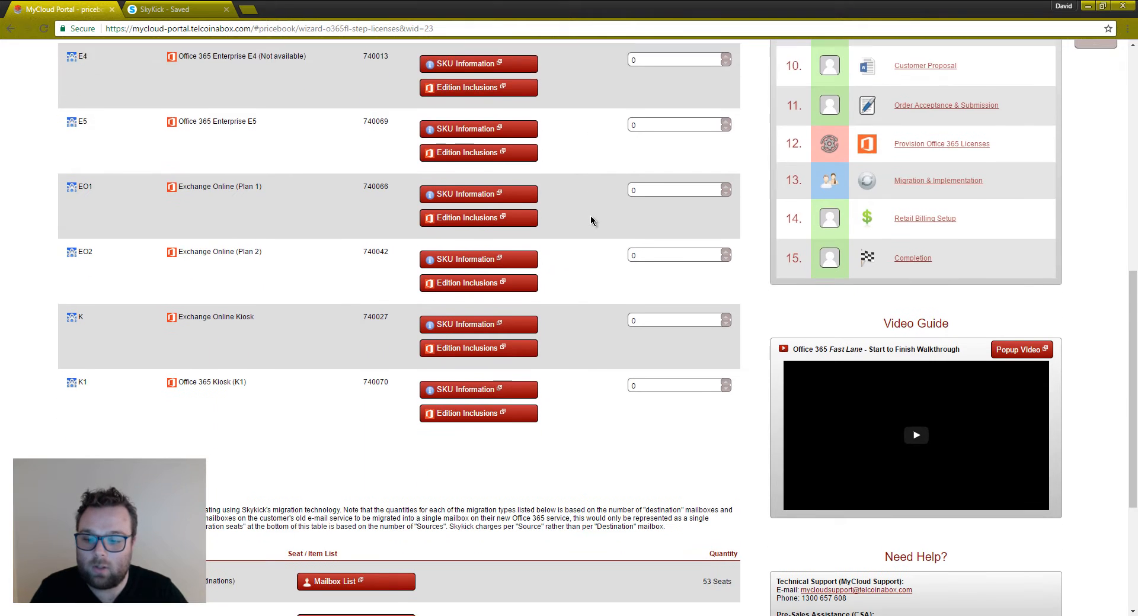
scroll(591, 221, "down", 3)
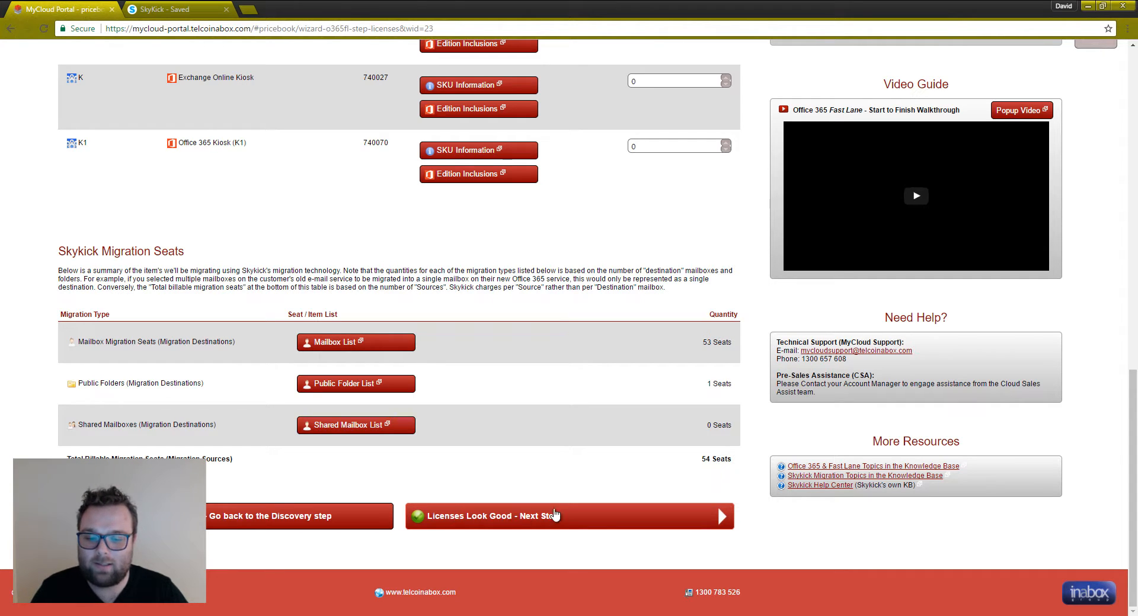
left_click(591, 516)
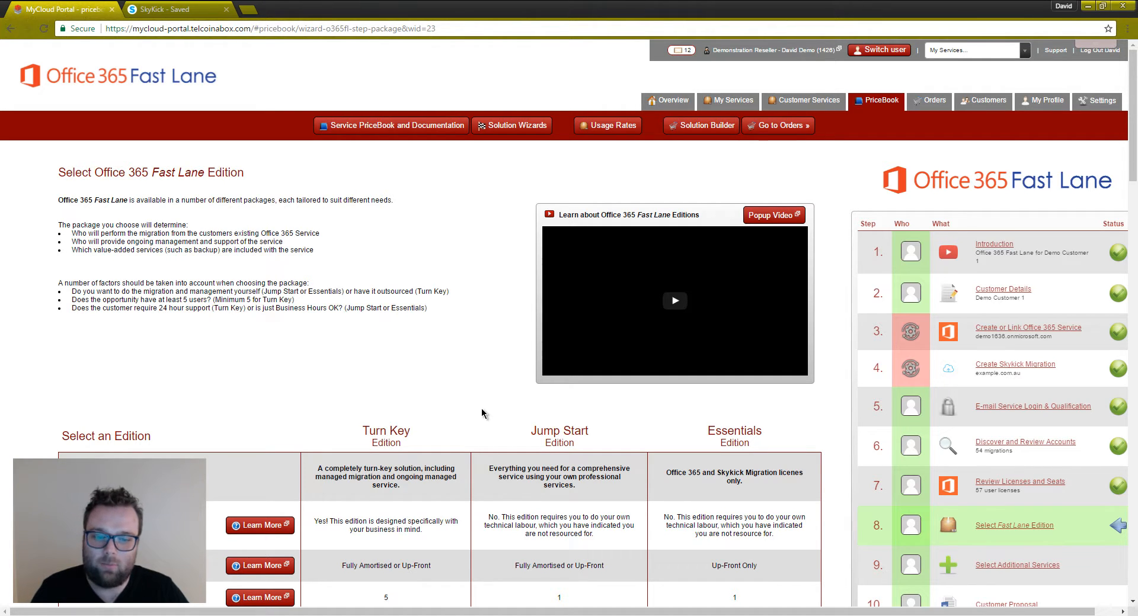
Compare the Fast Lane editions and their package pricing, and continue with the Turn Key Edition on the Fully Amortised option.
scroll(481, 413, "down", 4)
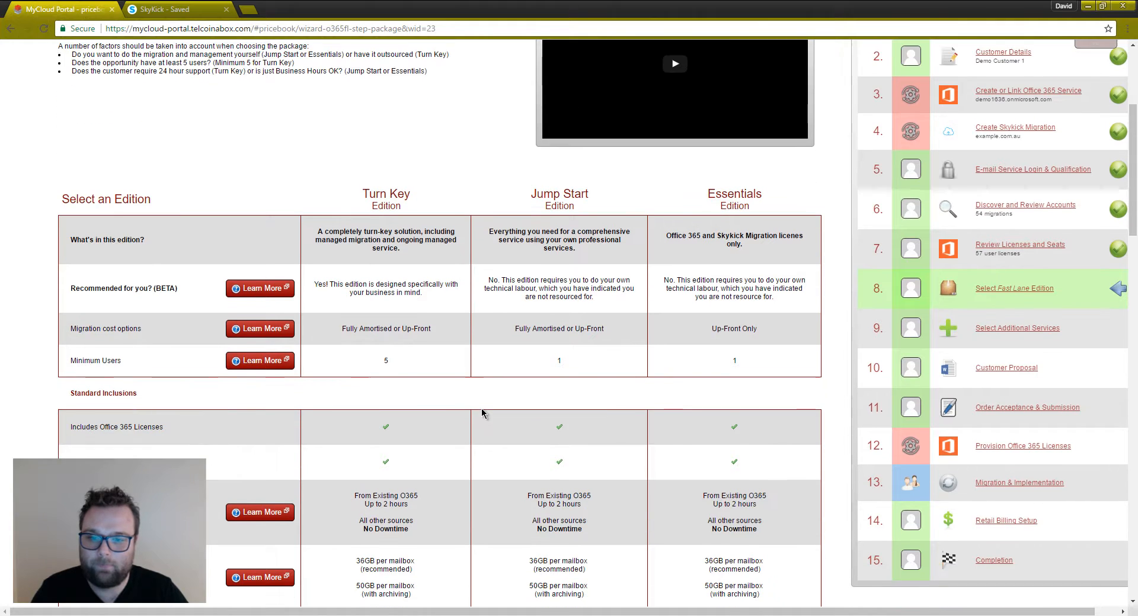
scroll(481, 413, "up", 4)
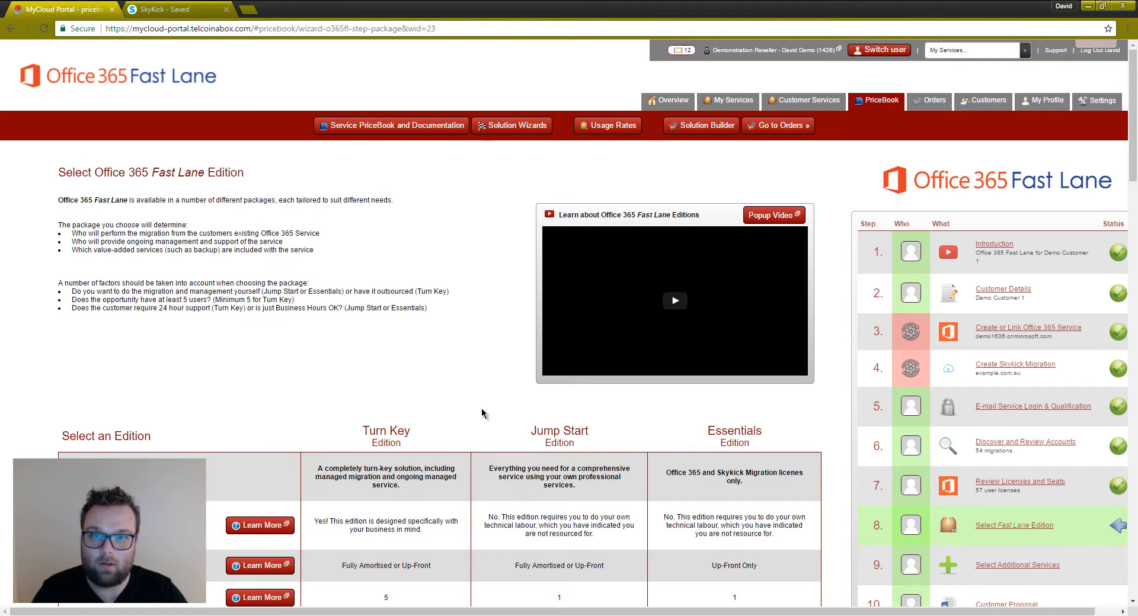
scroll(482, 409, "down", 4)
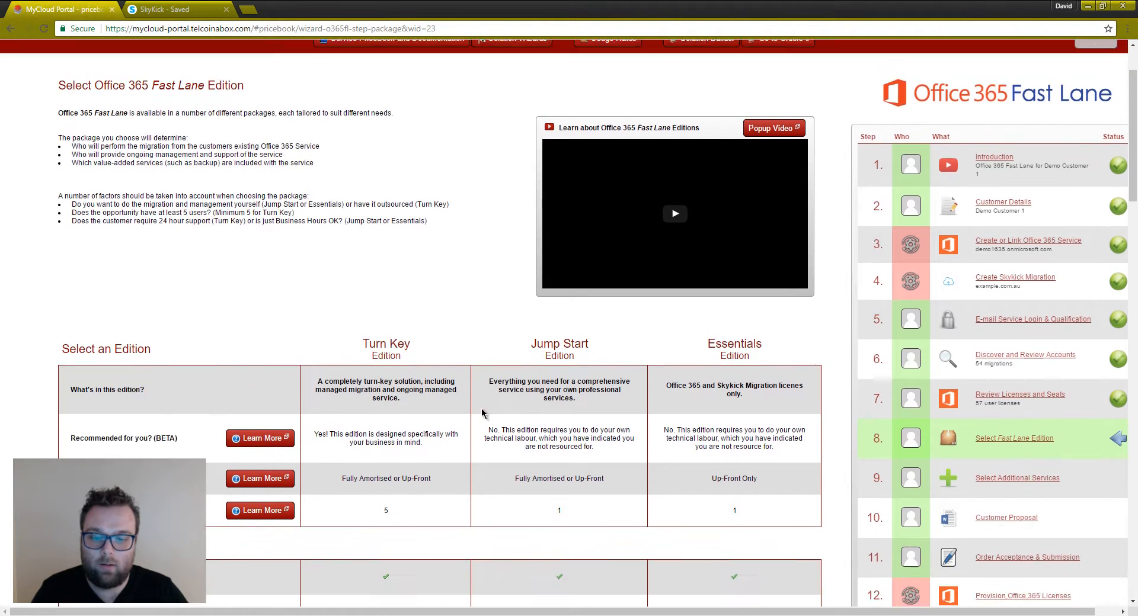
scroll(481, 413, "down", 1)
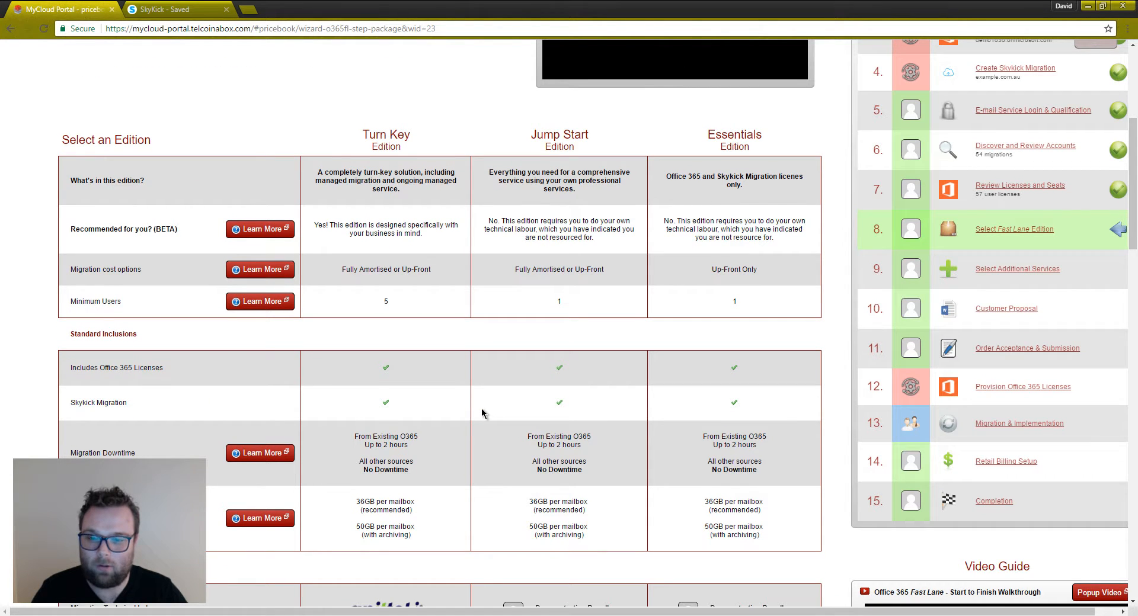
scroll(482, 413, "down", 14)
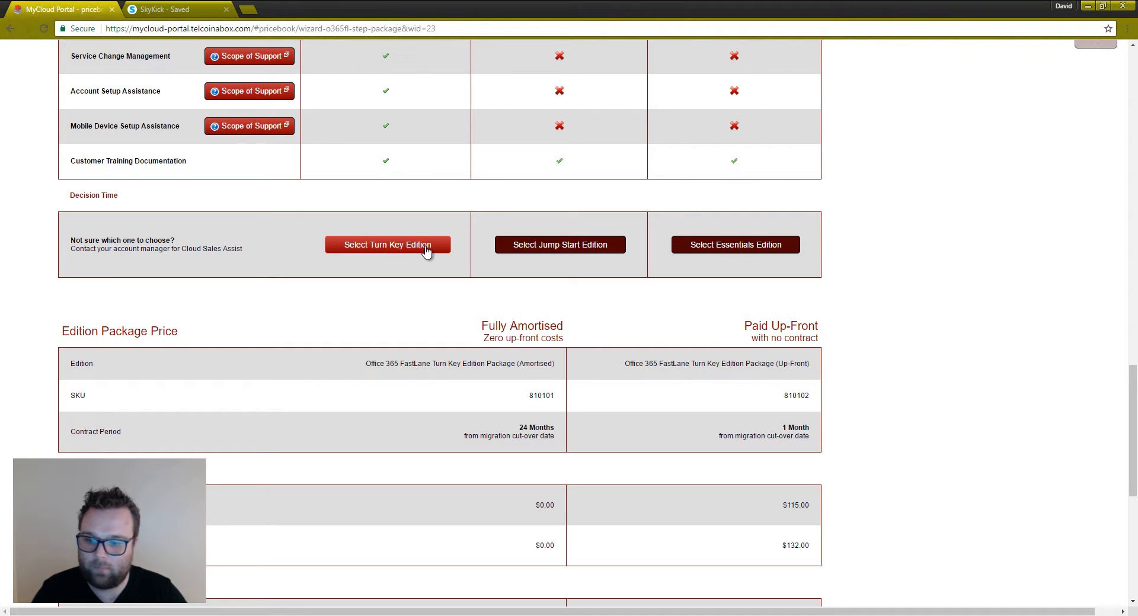
scroll(426, 251, "down", 4)
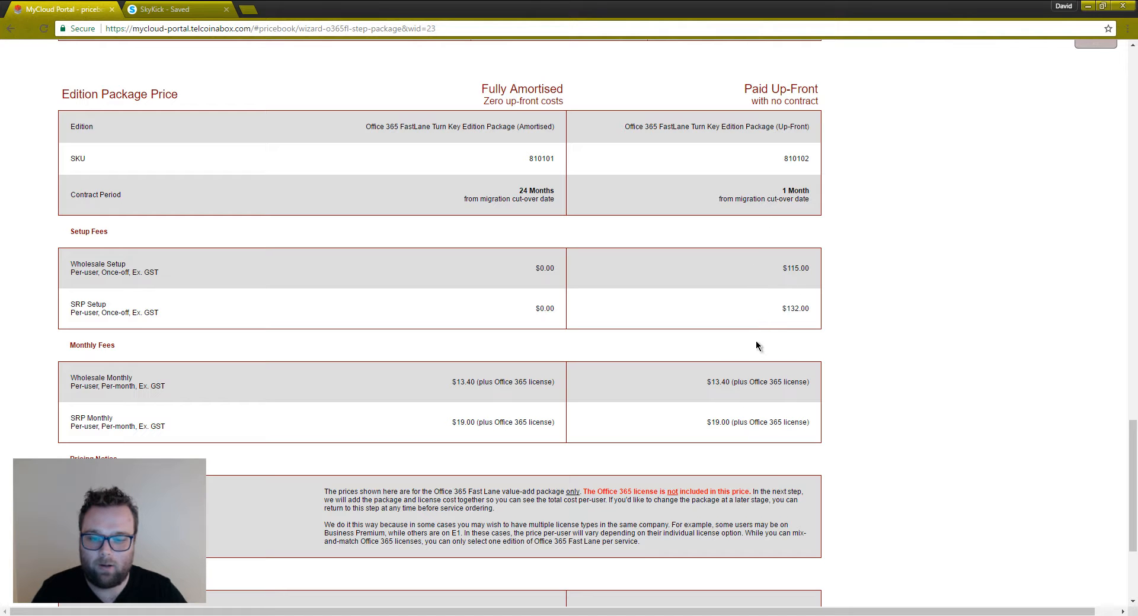
scroll(756, 345, "down", 3)
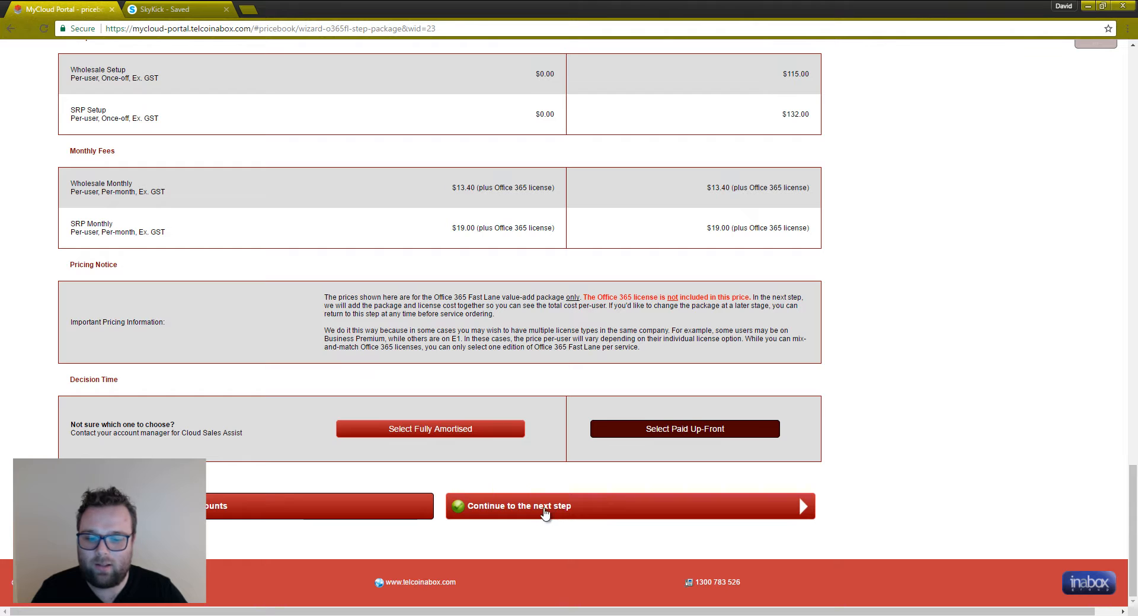
left_click(562, 508)
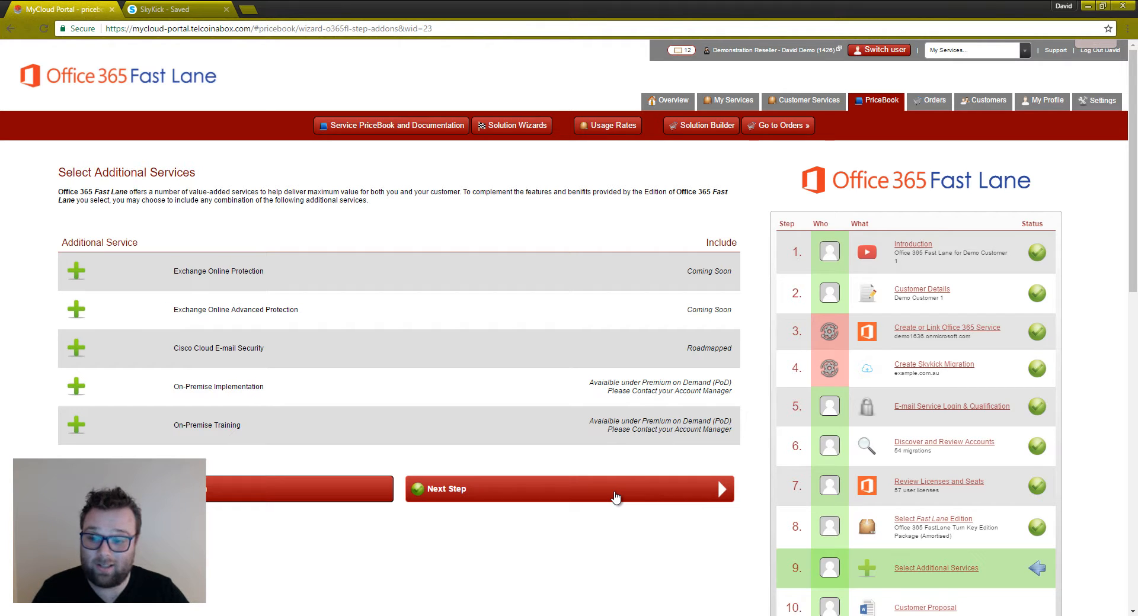
Continue past the additional services without adding any, create a new solution proposal from the wizard and open it.
left_click(605, 495)
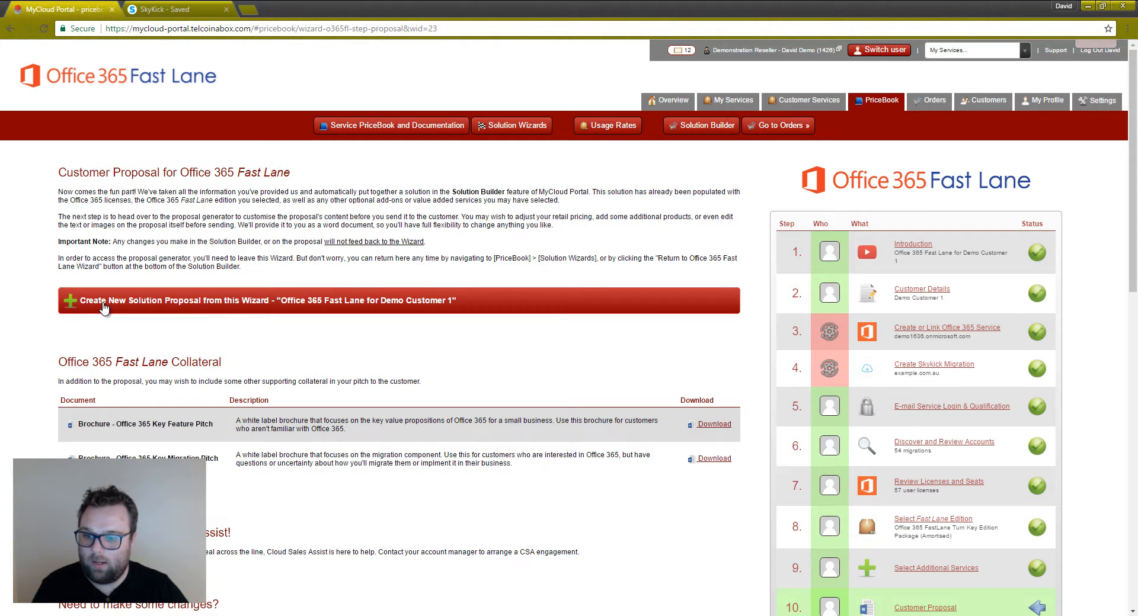
left_click(552, 300)
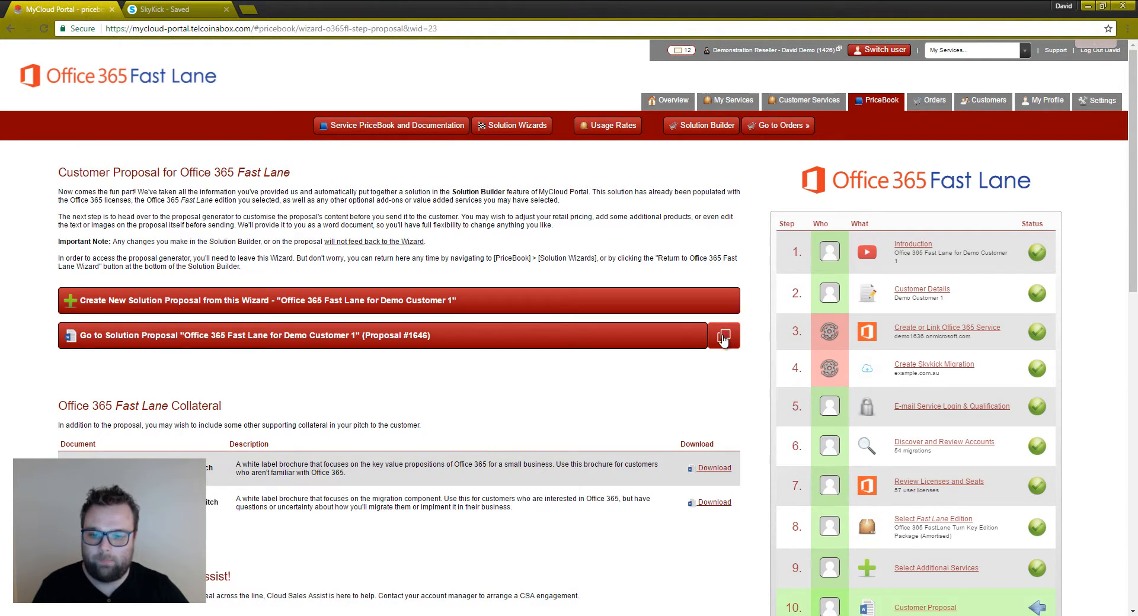
left_click(434, 336)
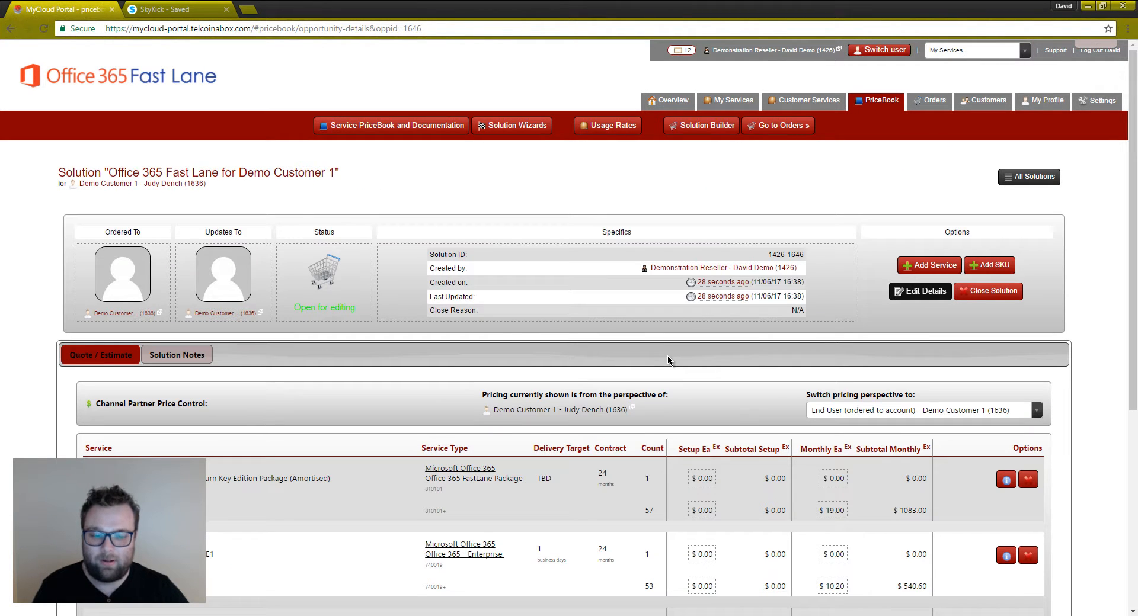
Check the solution's quote lines, download the proposal with the default segments and open the document in Word.
scroll(661, 350, "down", 4)
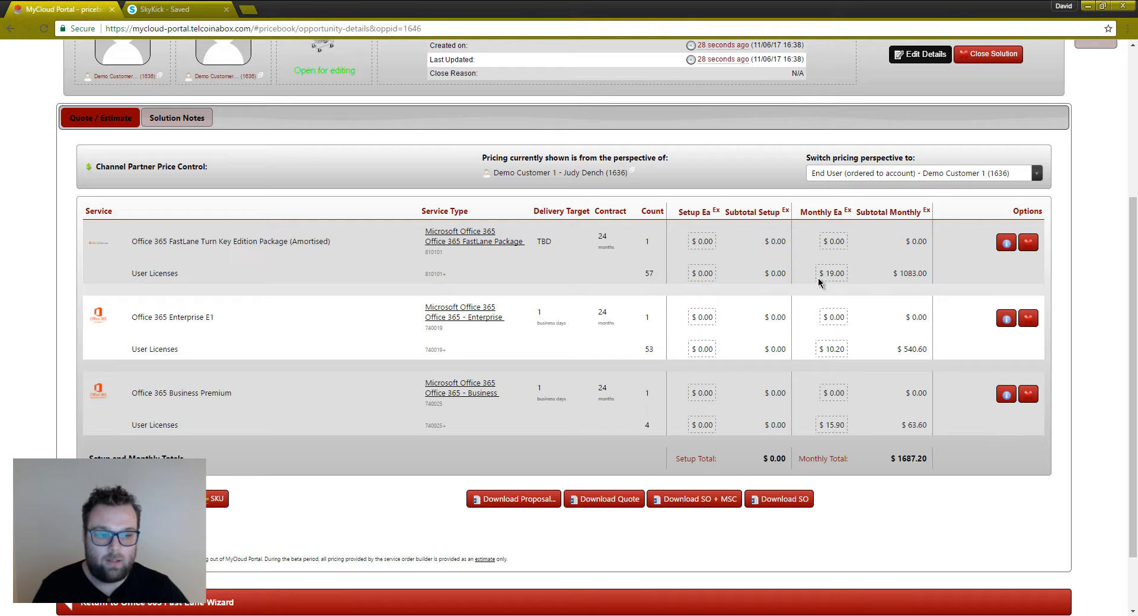
left_click(495, 501)
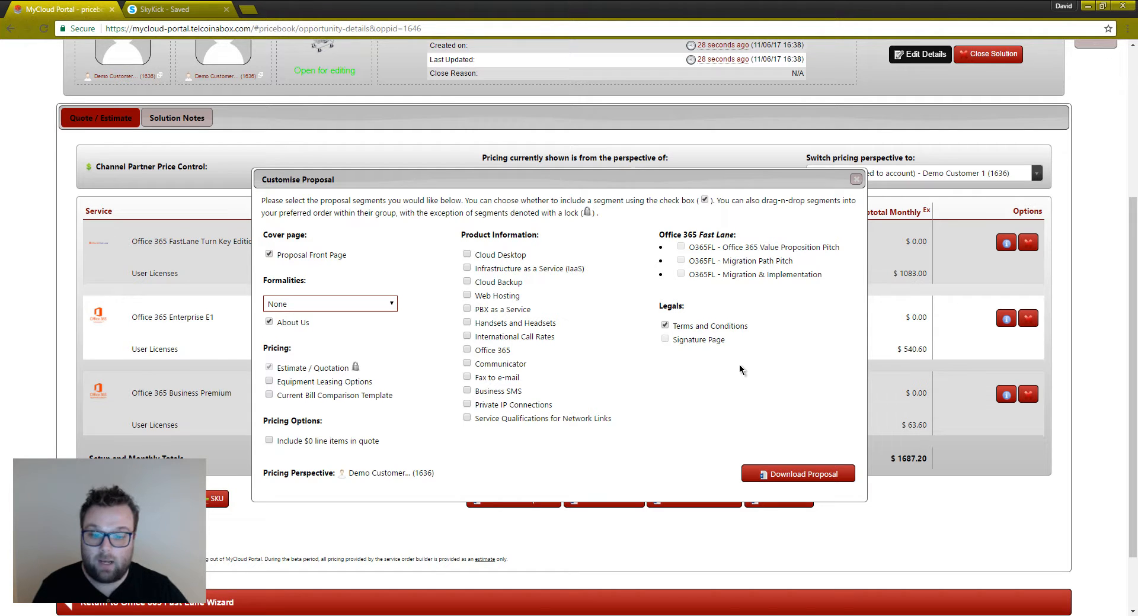
left_click(787, 476)
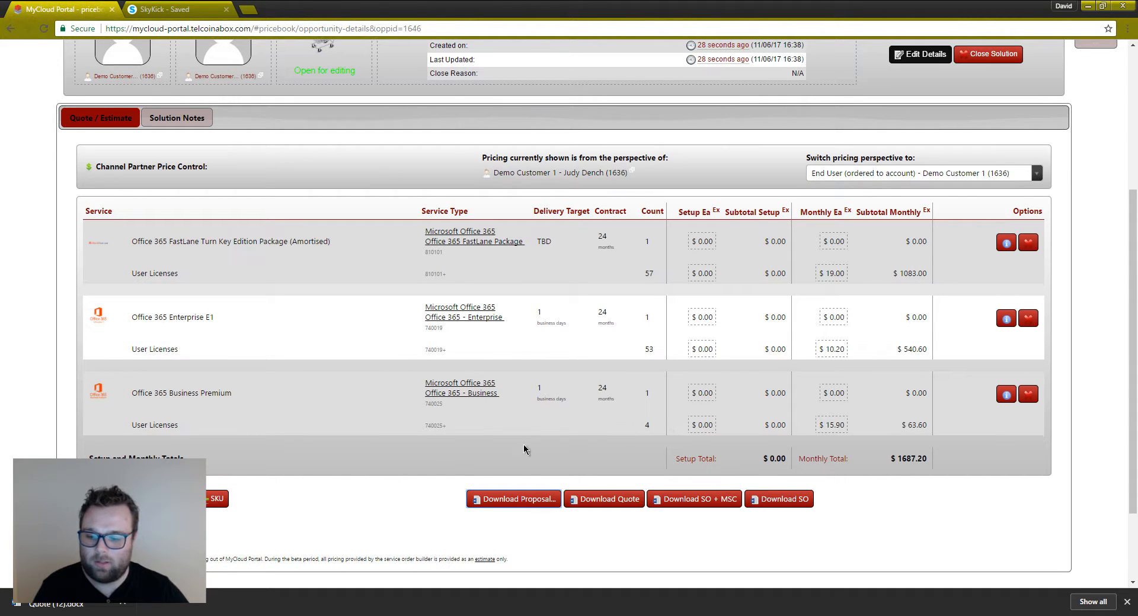
left_click(40, 605)
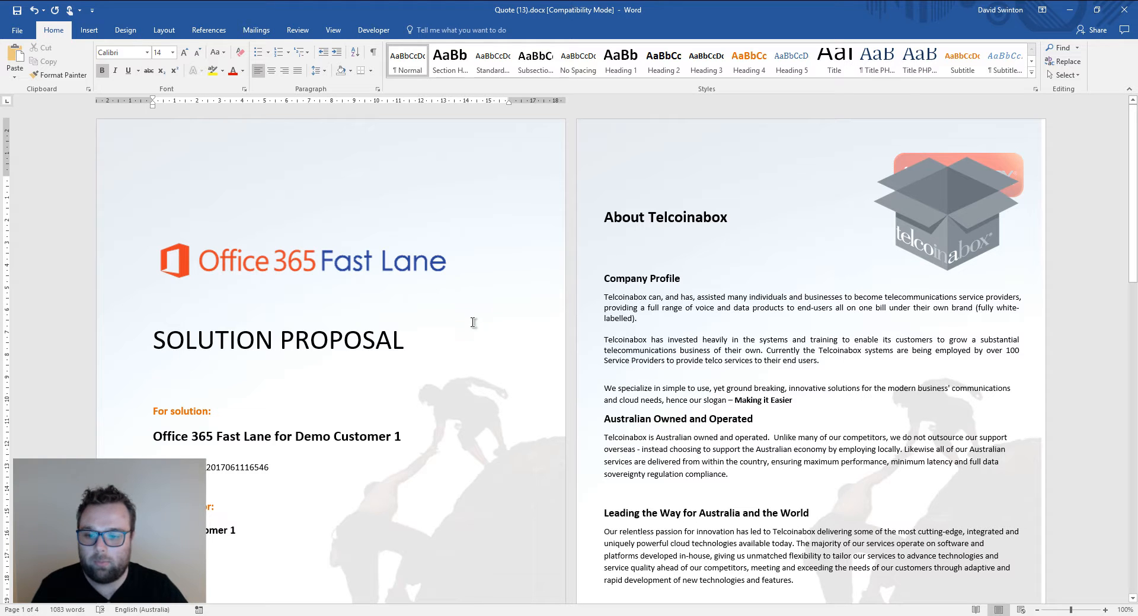
Examine the proposal's cover page, company profile, quote with monthly fees and terms in Word, and return to the Fast Lane wizard.
scroll(528, 403, "down", 2)
scroll(529, 403, "down", 1)
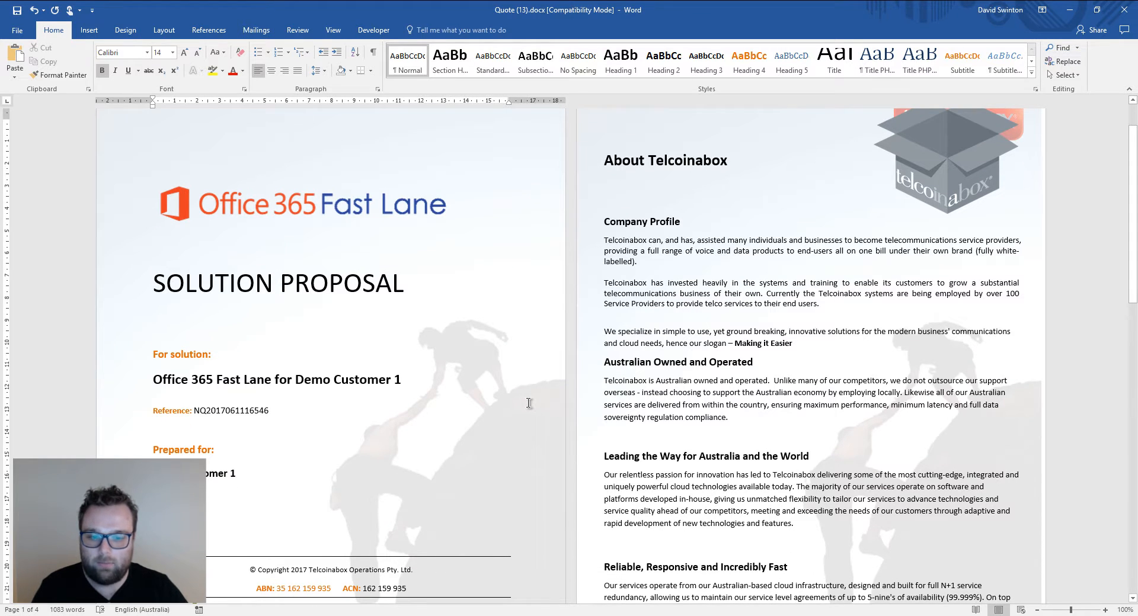
scroll(528, 403, "down", 8)
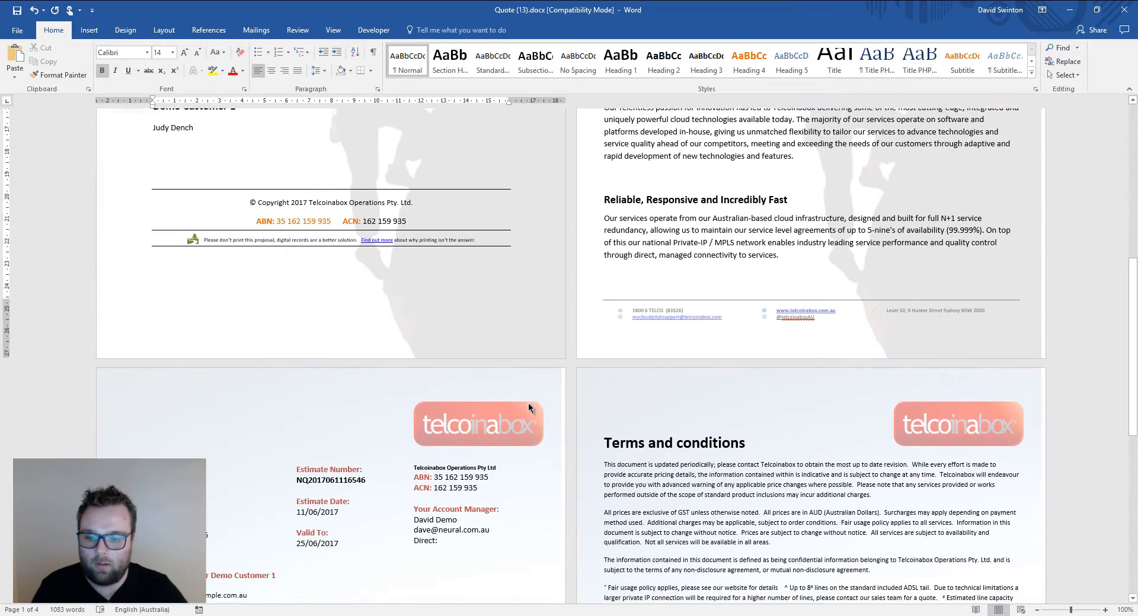
scroll(528, 403, "down", 6)
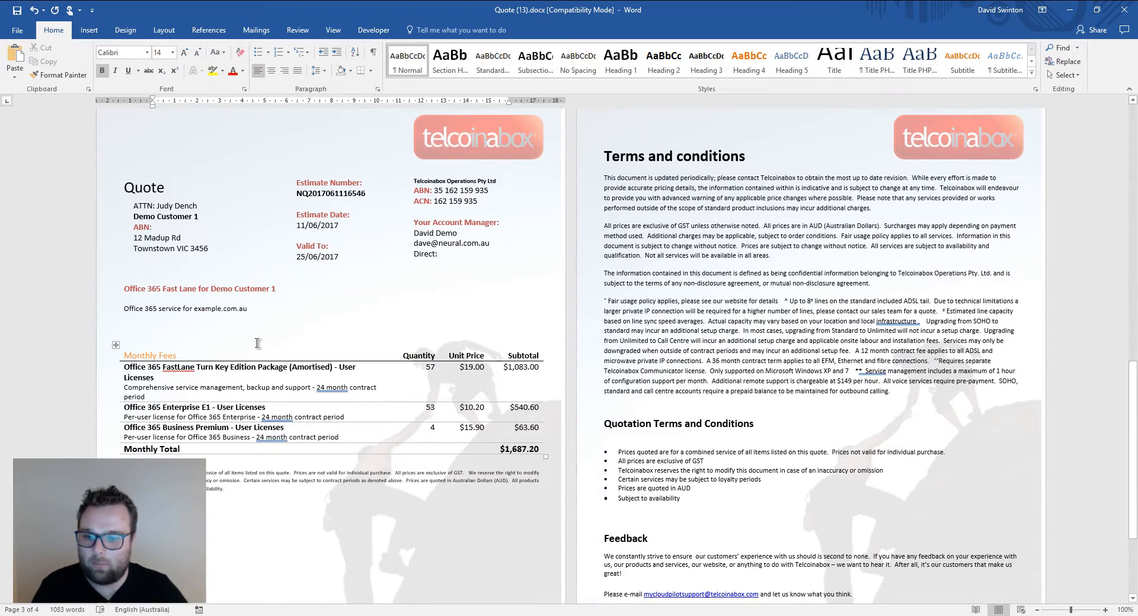
scroll(333, 349, "up", 3)
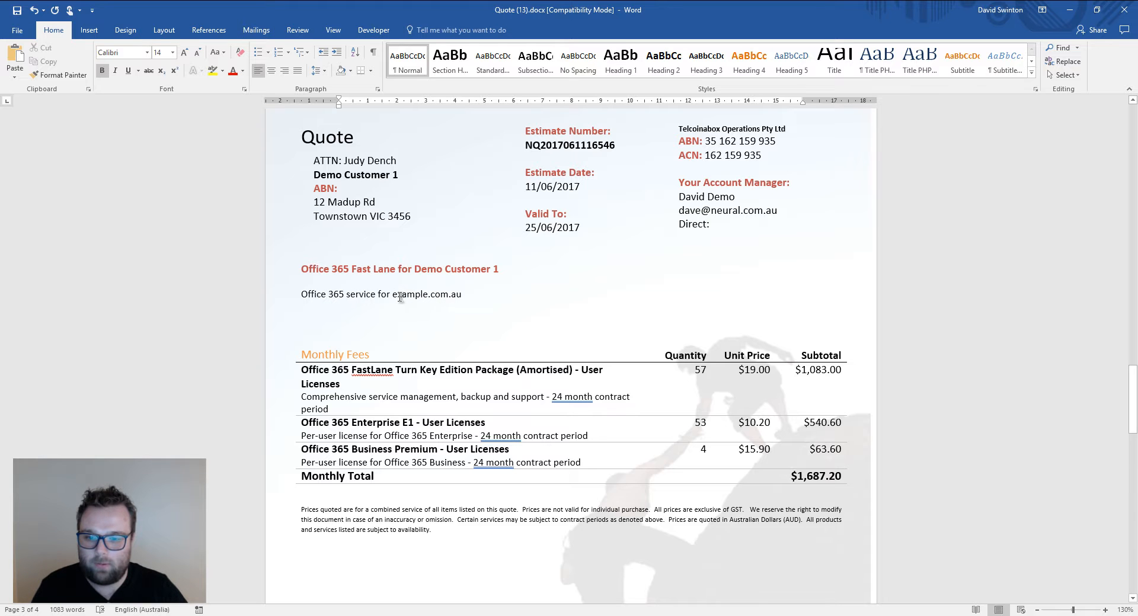
scroll(489, 403, "down", 3)
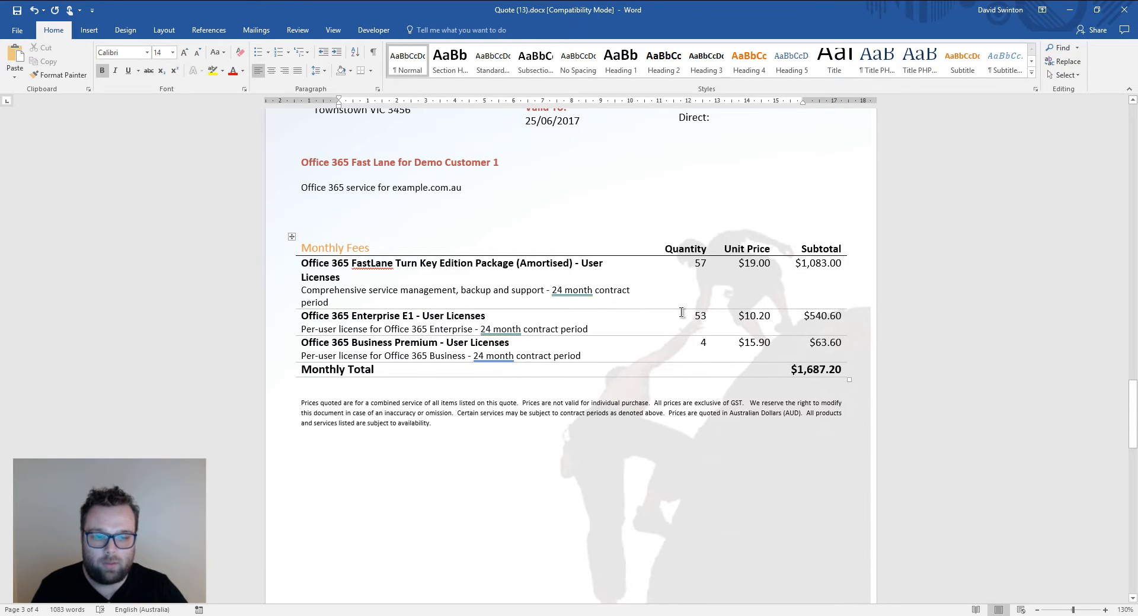
scroll(723, 305, "up", 3)
left_click(767, 295)
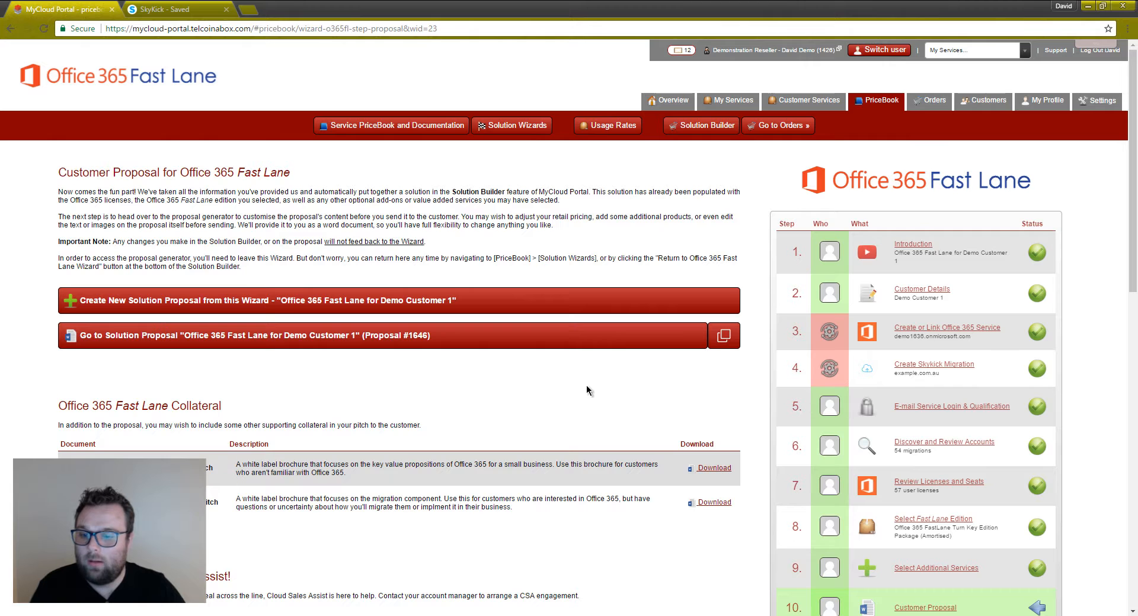
Review the Customer Proposal options and mark the proposal as accepted to proceed to the Order Acceptance and Submission terms.
scroll(587, 391, "down", 1)
scroll(587, 391, "down", 4)
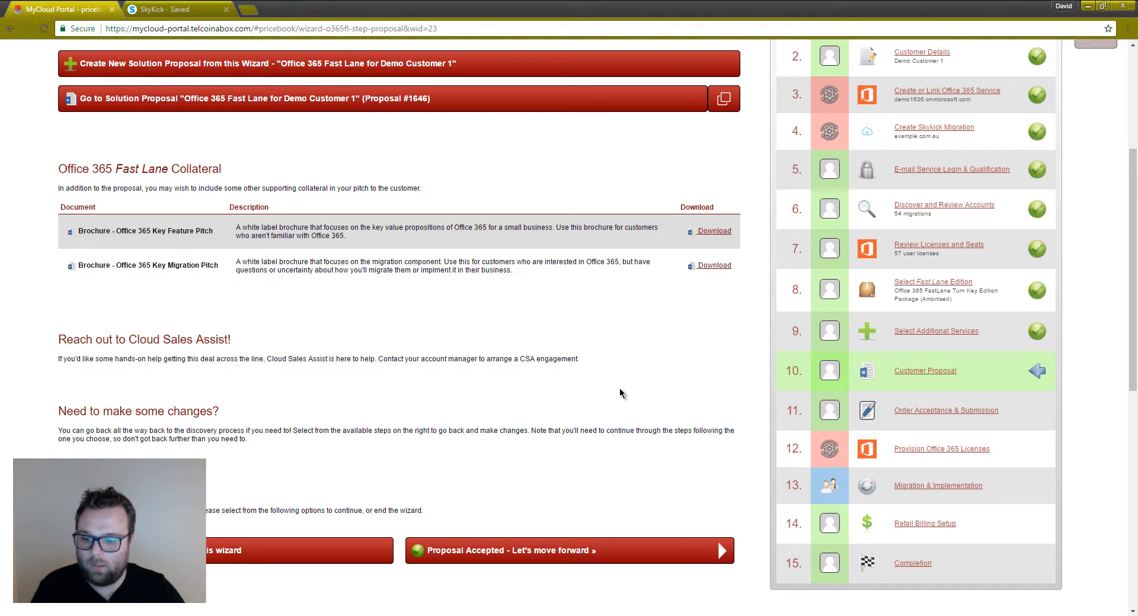
scroll(620, 394, "down", 2)
scroll(620, 393, "up", 2)
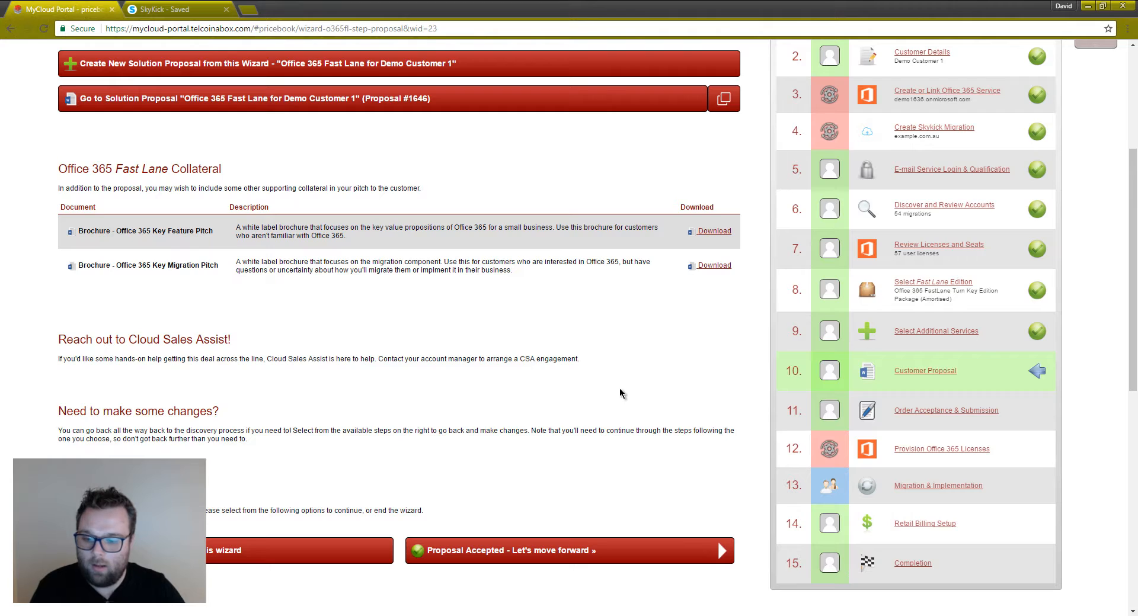
scroll(620, 389, "up", 4)
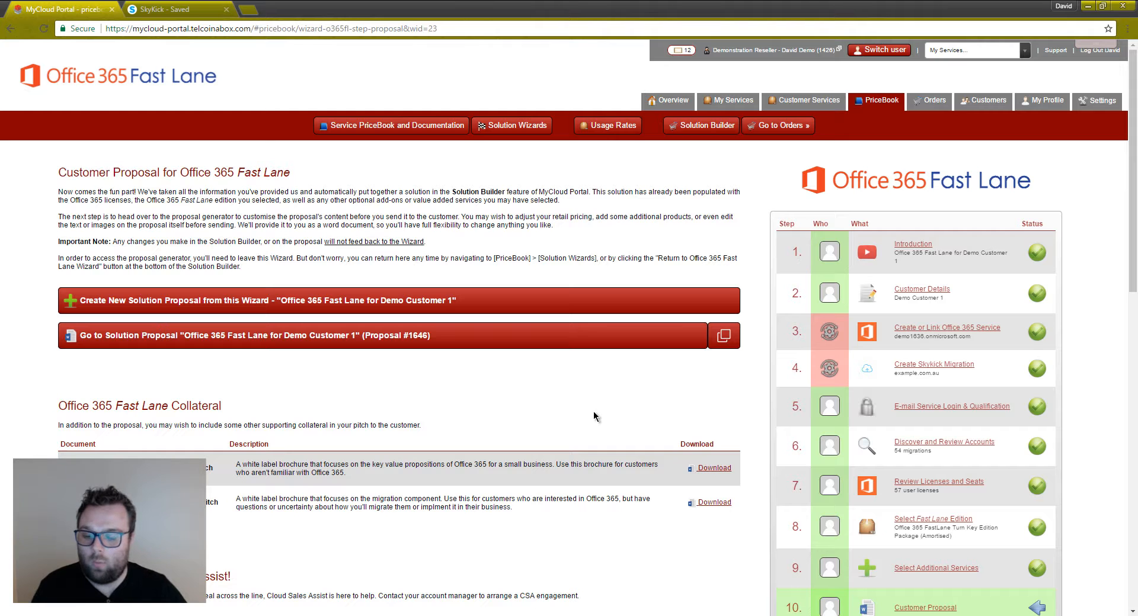
scroll(595, 417, "down", 4)
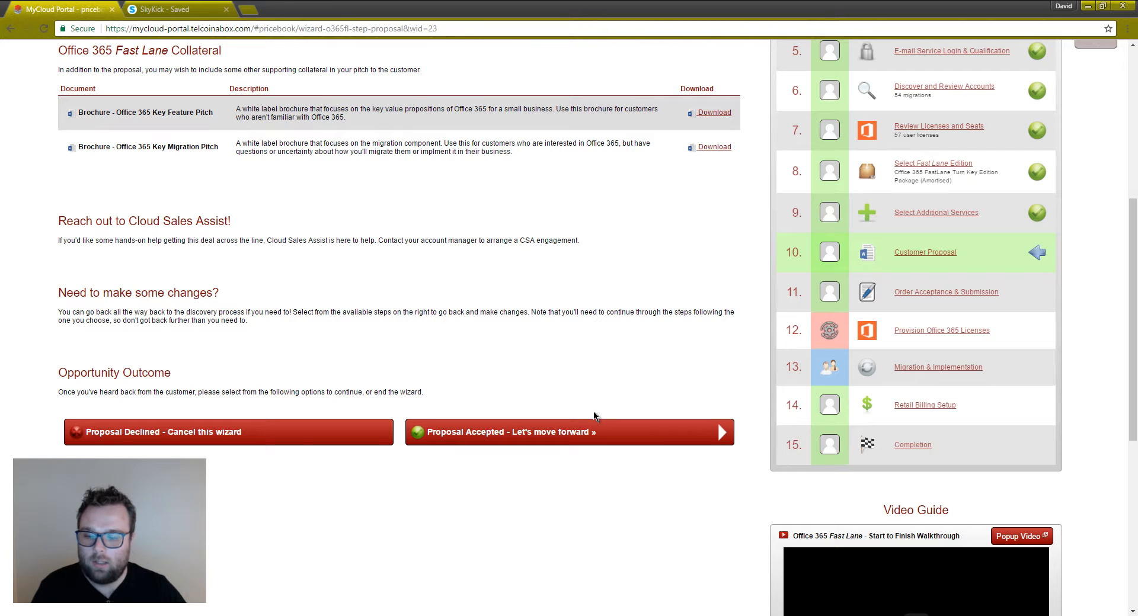
left_click(636, 430)
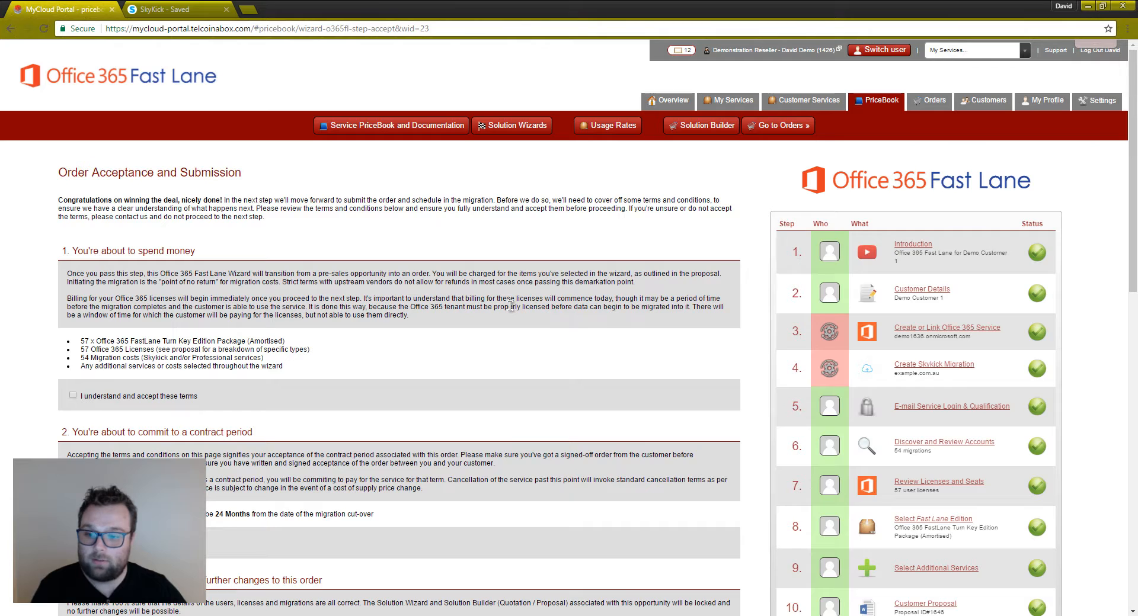
scroll(511, 306, "down", 2)
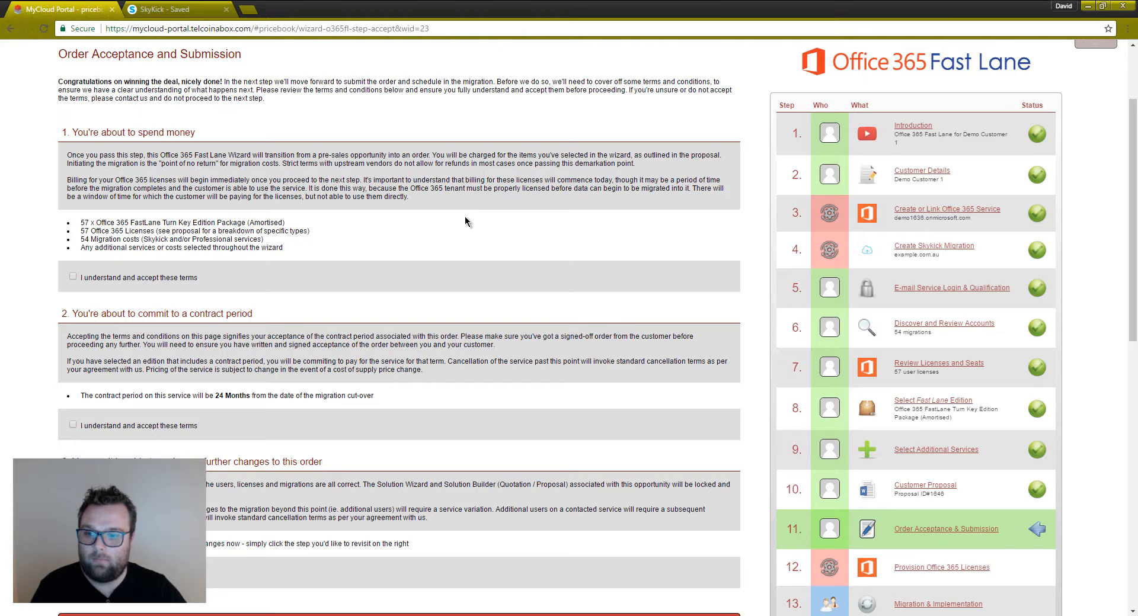
Accept the spending, 24-month contract period and no-further-changes terms, and submit the order.
scroll(466, 218, "down", 1)
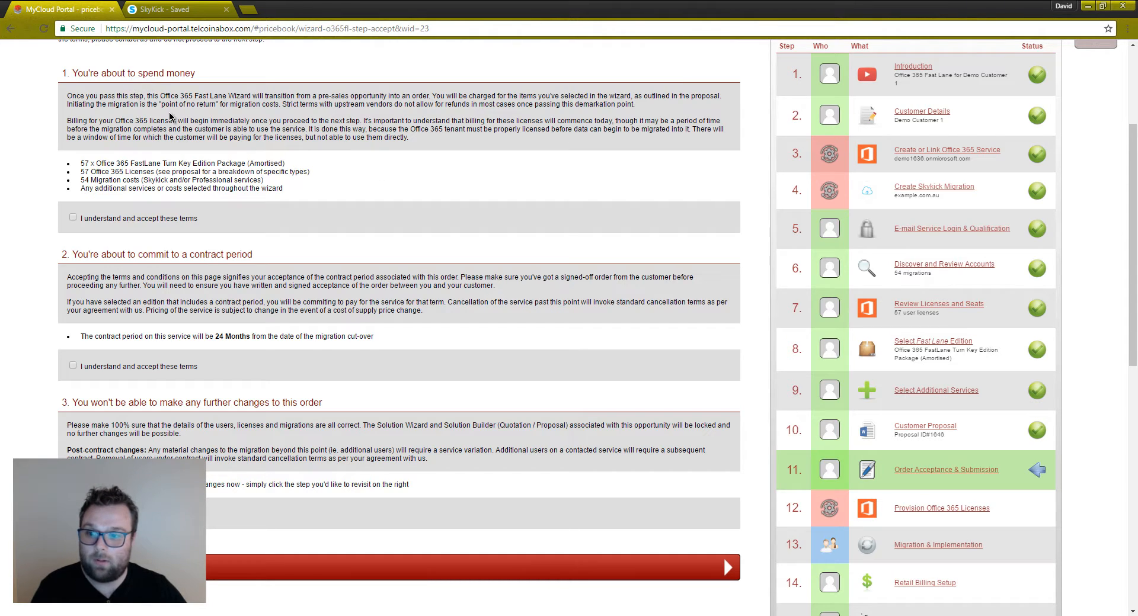
left_click(73, 218)
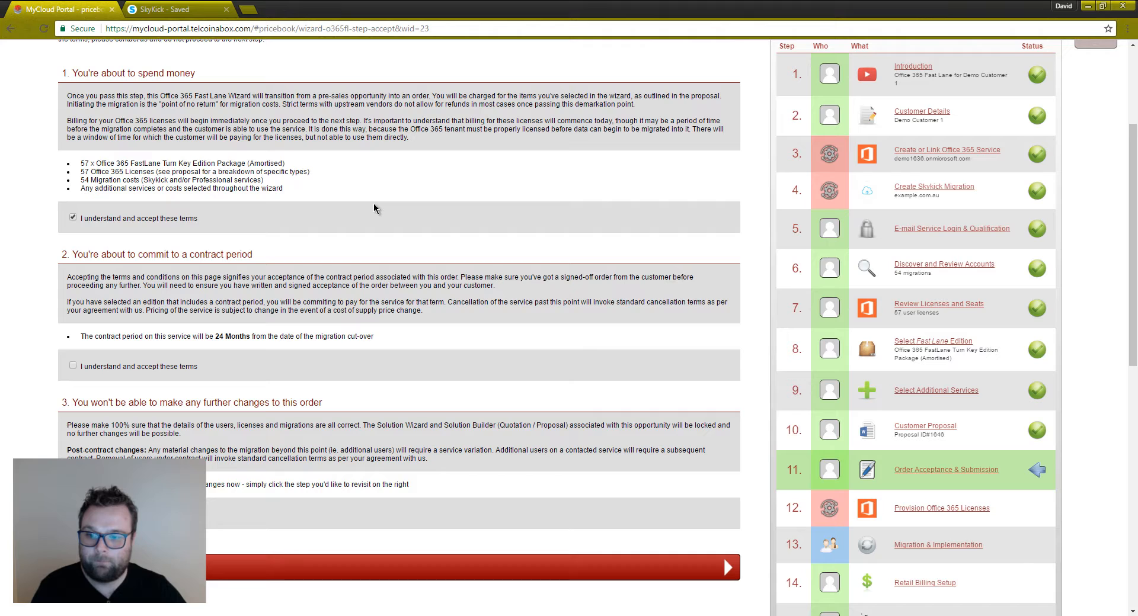
scroll(375, 209, "down", 1)
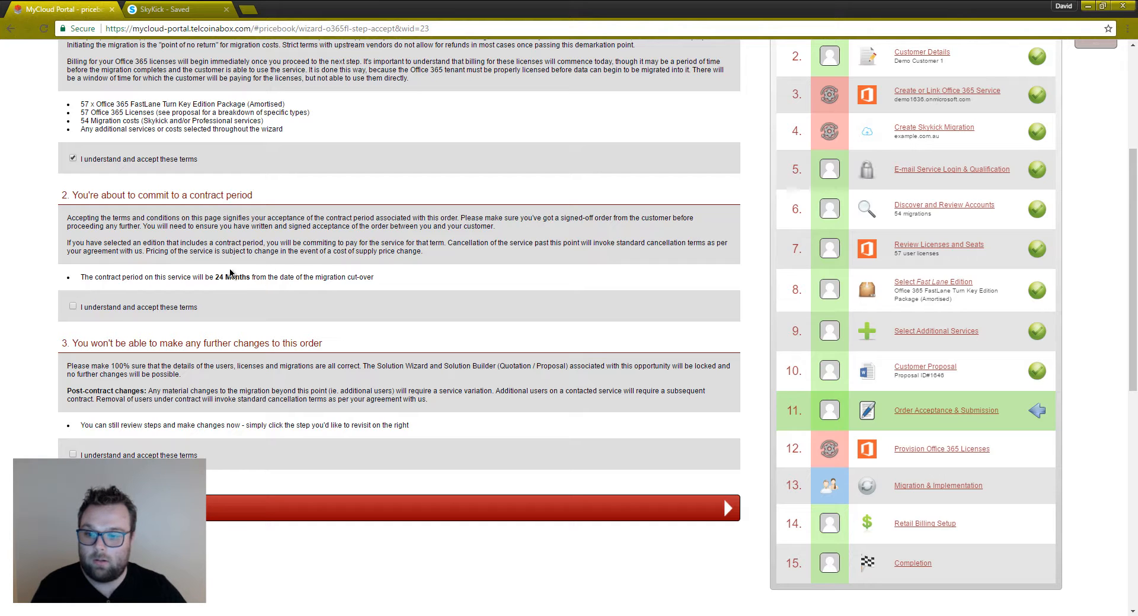
left_click(148, 308)
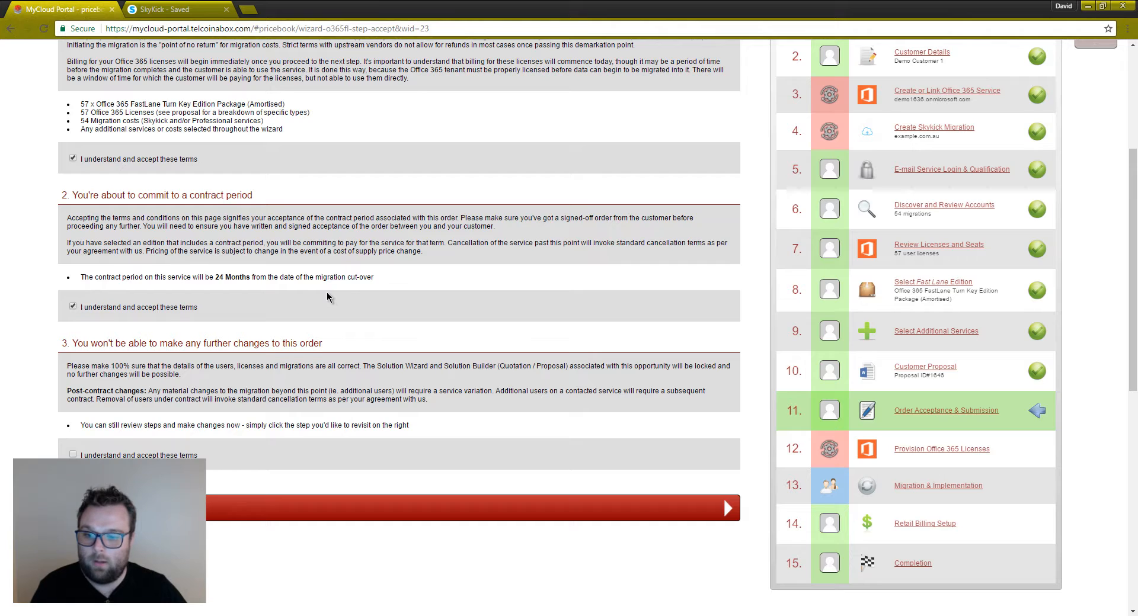
scroll(328, 296, "down", 2)
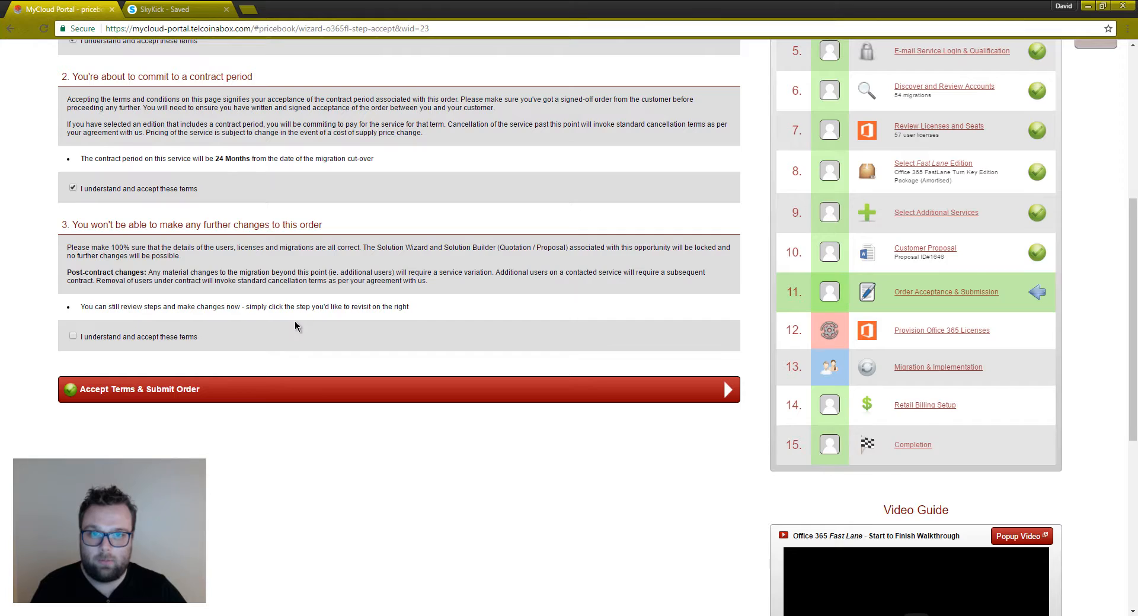
left_click(295, 326)
scroll(295, 326, "up", 1)
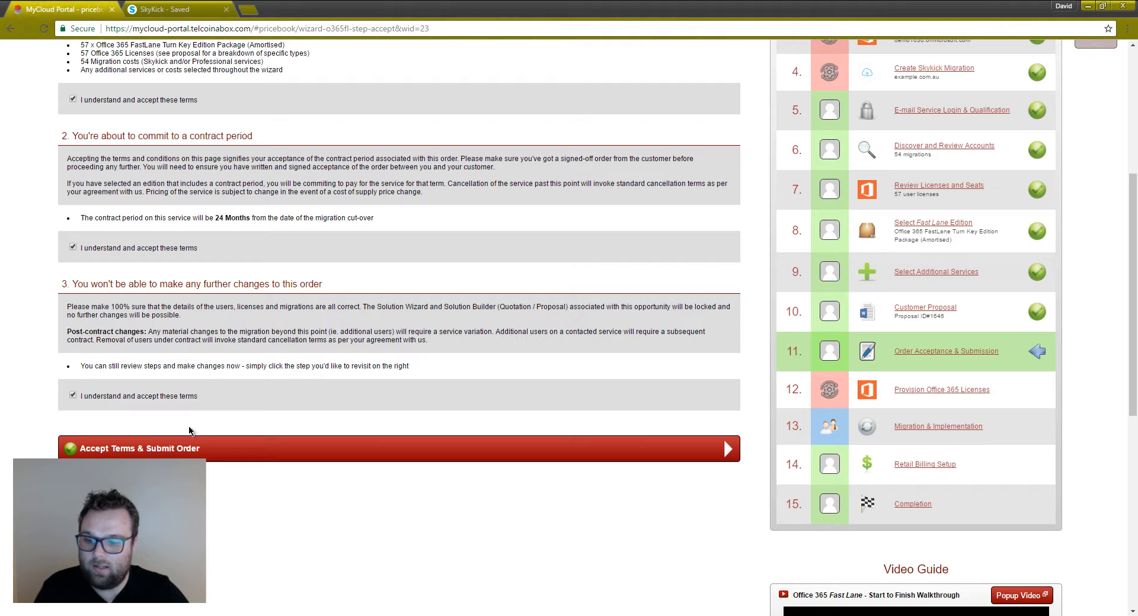
left_click(226, 453)
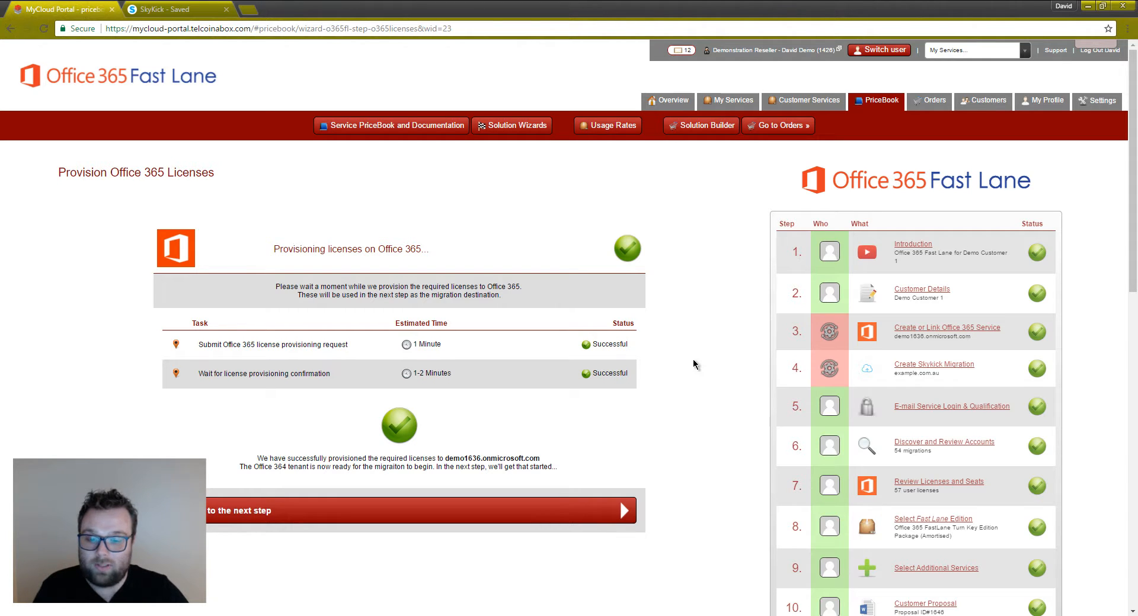
Continue past the Office 365 license provisioning and read through Anittel's migration order letter on the Migration and Implementation page.
scroll(694, 364, "down", 1)
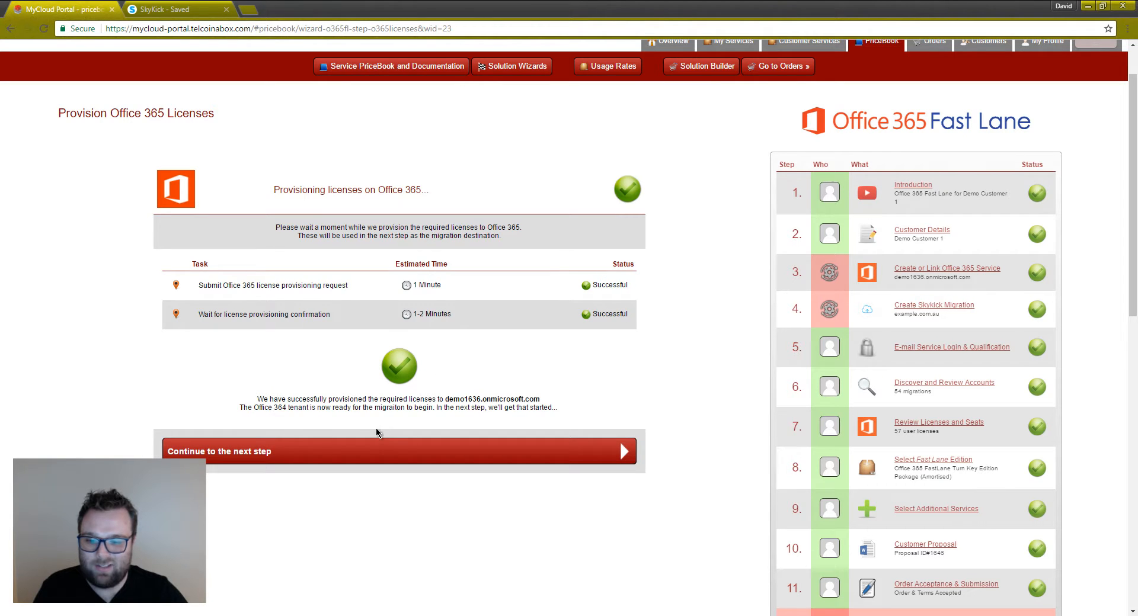
left_click(466, 451)
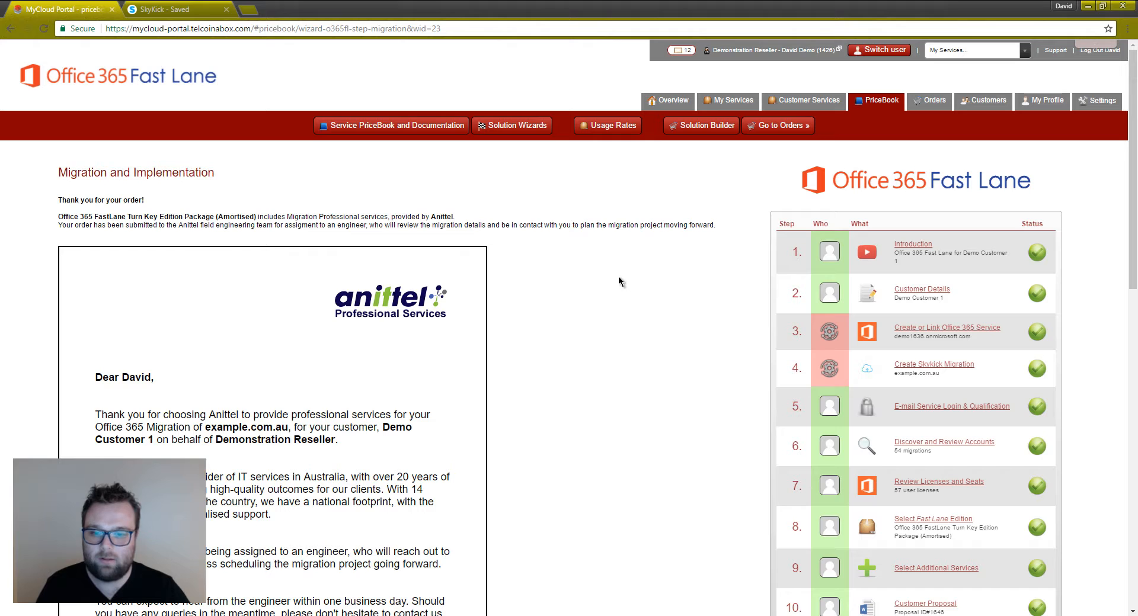
scroll(617, 276, "down", 2)
scroll(618, 277, "down", 1)
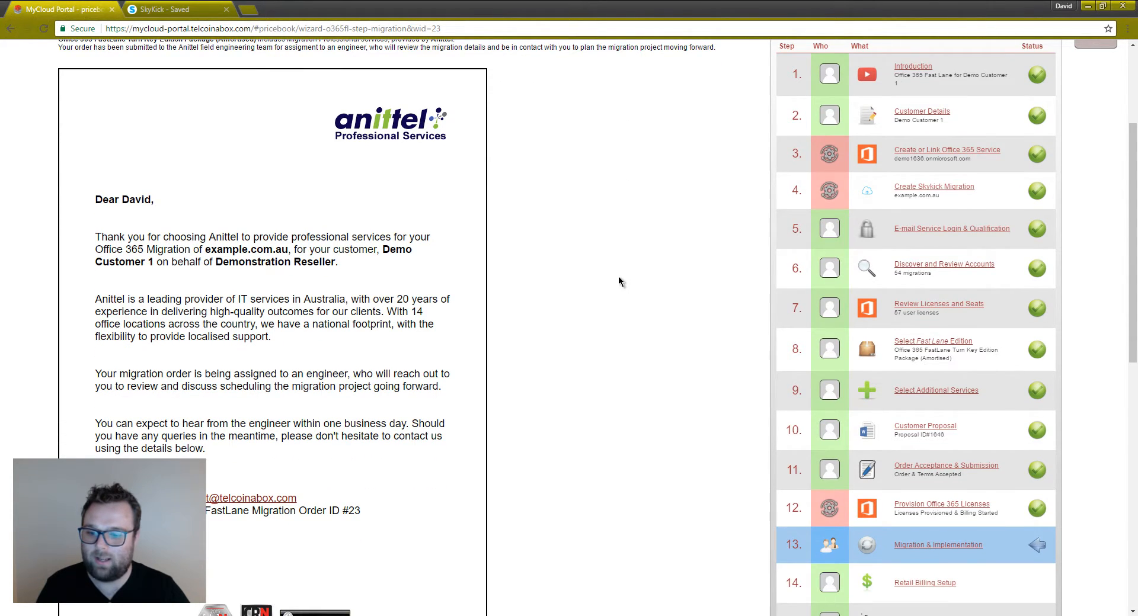
scroll(618, 276, "down", 1)
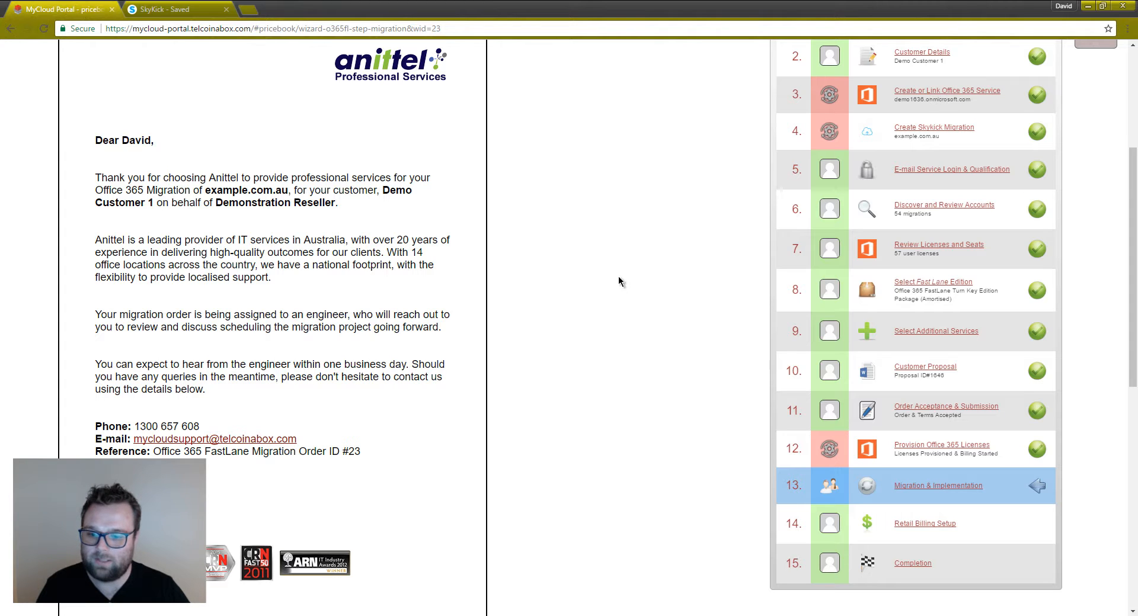
scroll(619, 277, "down", 3)
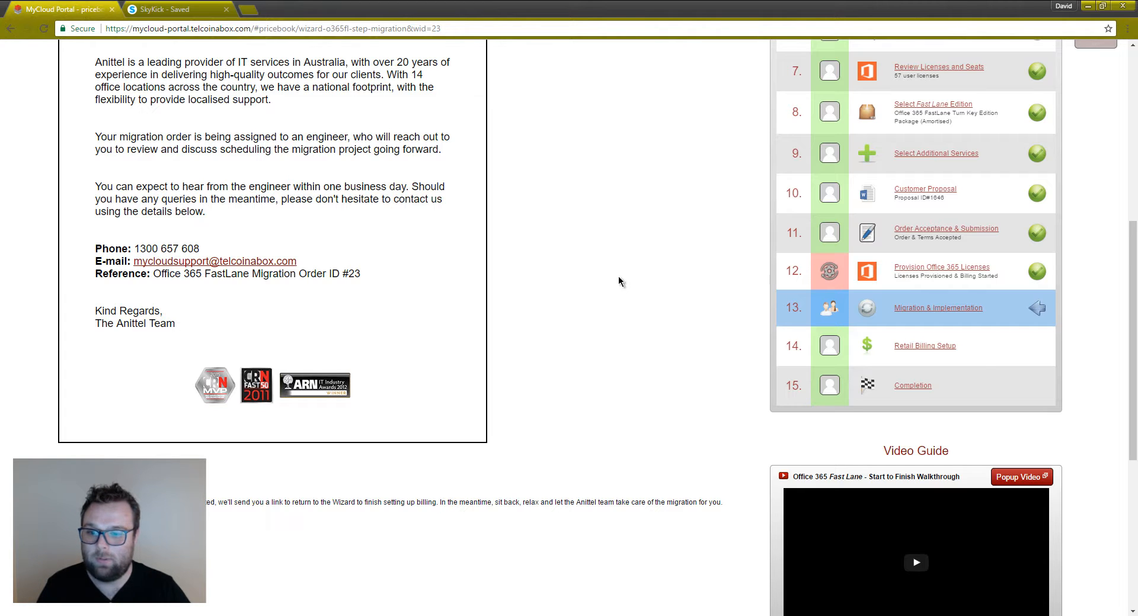
scroll(617, 277, "up", 3)
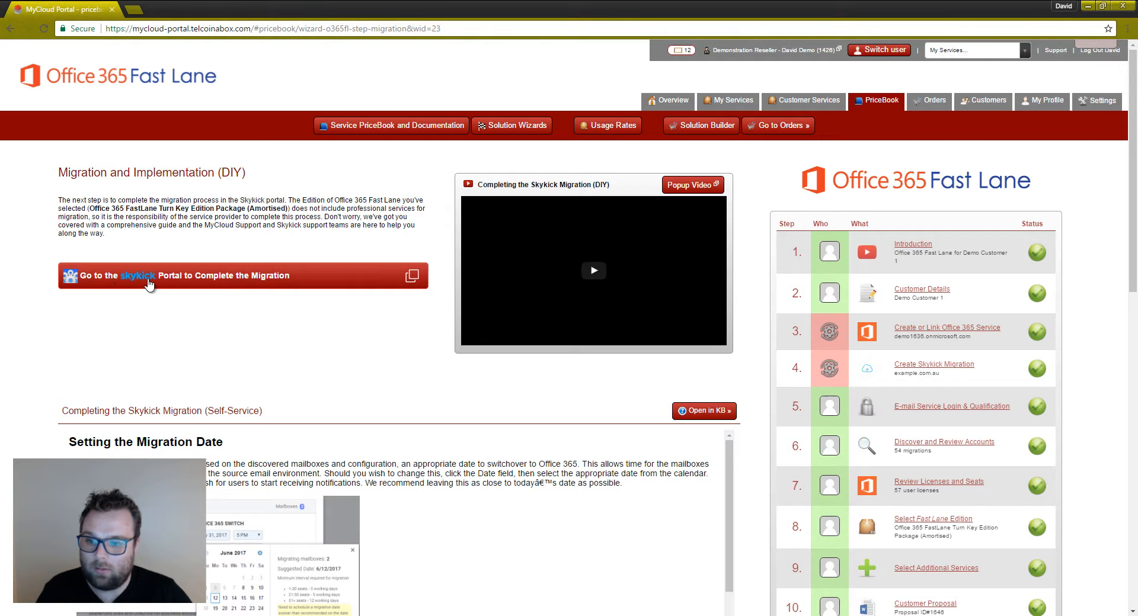
Open the SkyKick portal for the DIY migration, and resume the Fast Lane wizard from the migration cut-over e-mail.
left_click(344, 286)
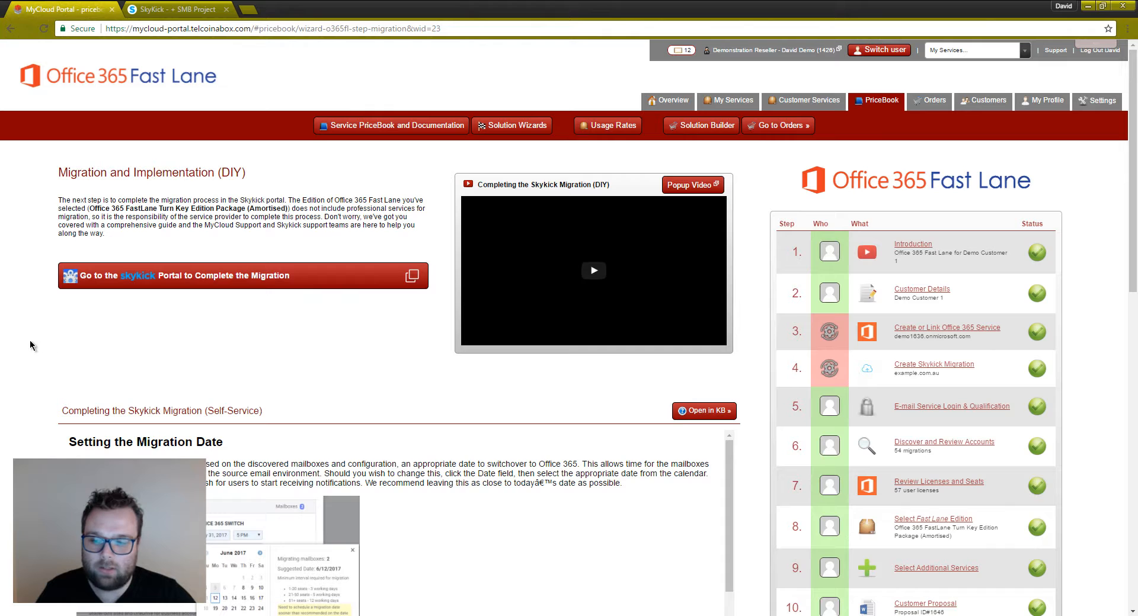
scroll(30, 346, "down", 10)
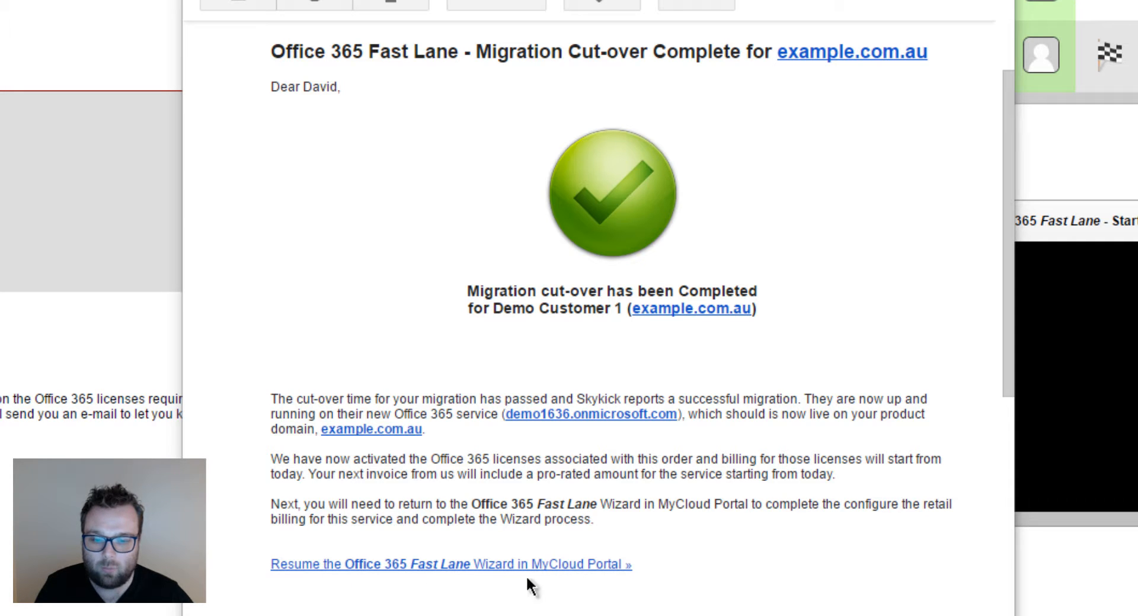
left_click(392, 563)
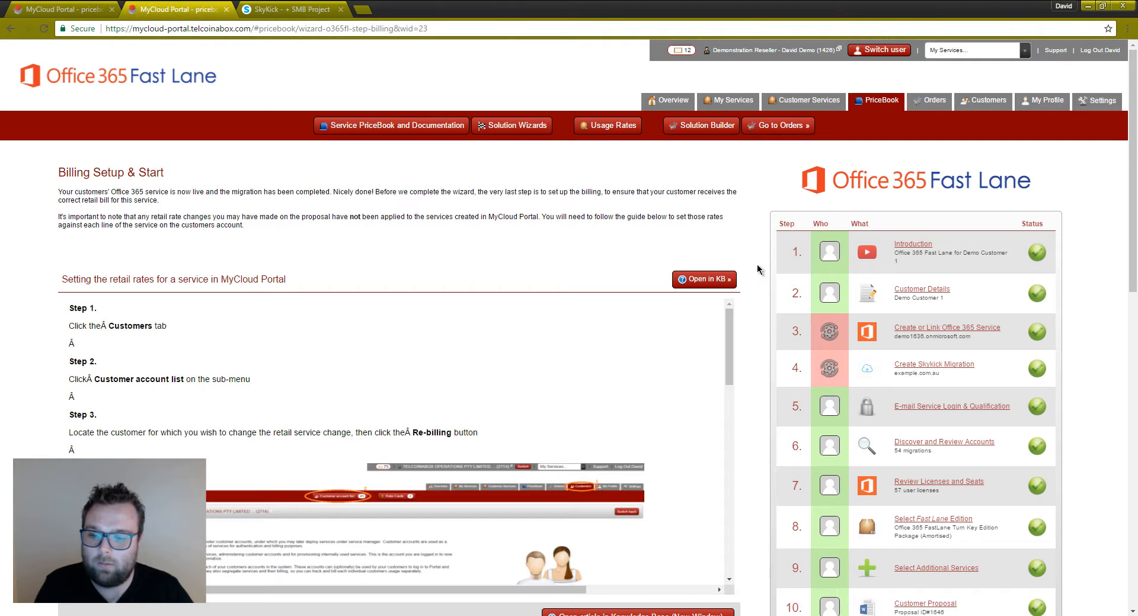
Review the retail rate and Octane billing guides, mark the billing setup as done and check the wizard's completion page.
scroll(758, 270, "down", 2)
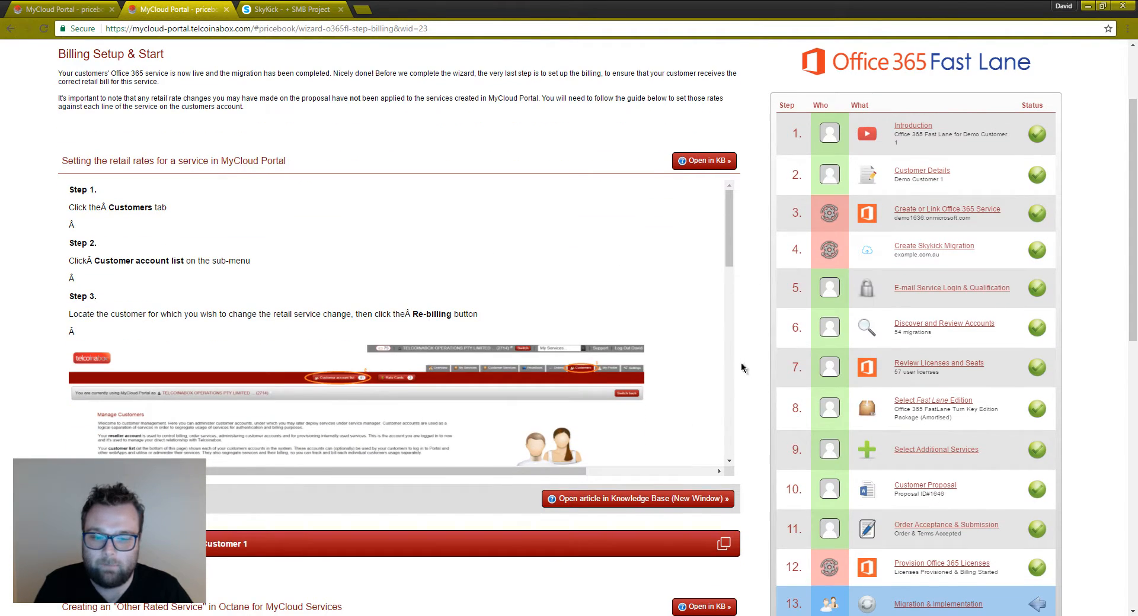
scroll(756, 354, "down", 1)
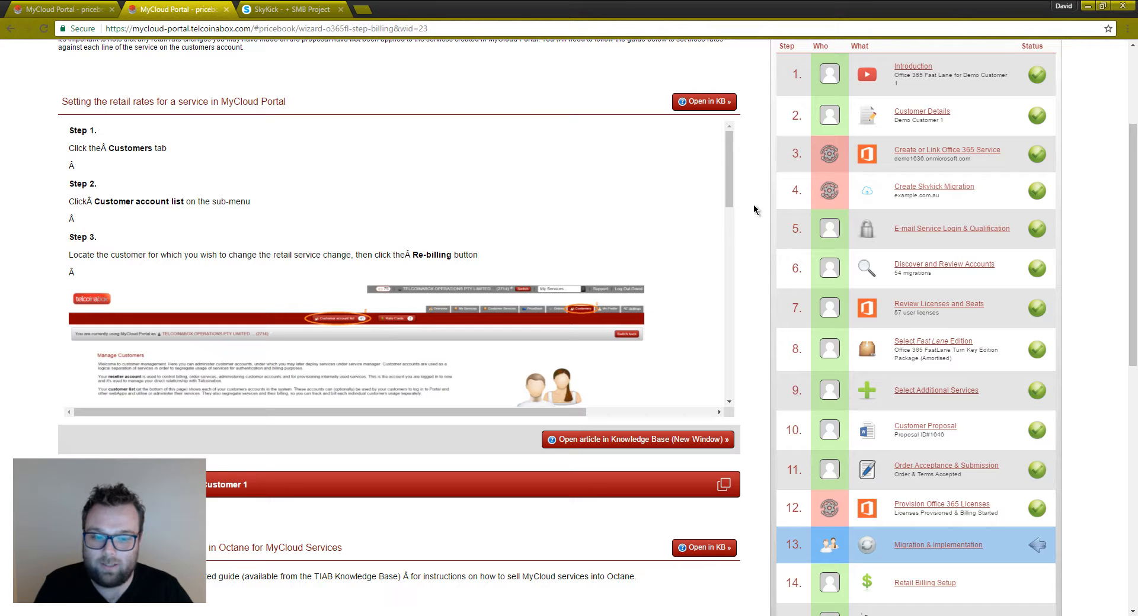
scroll(757, 204, "down", 6)
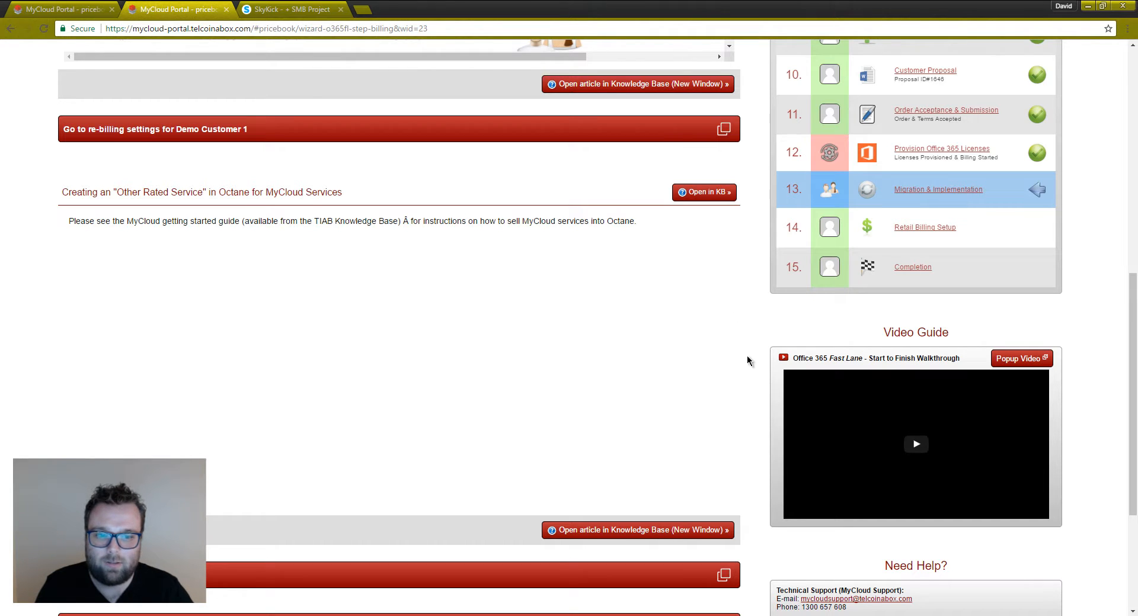
scroll(757, 308, "down", 1)
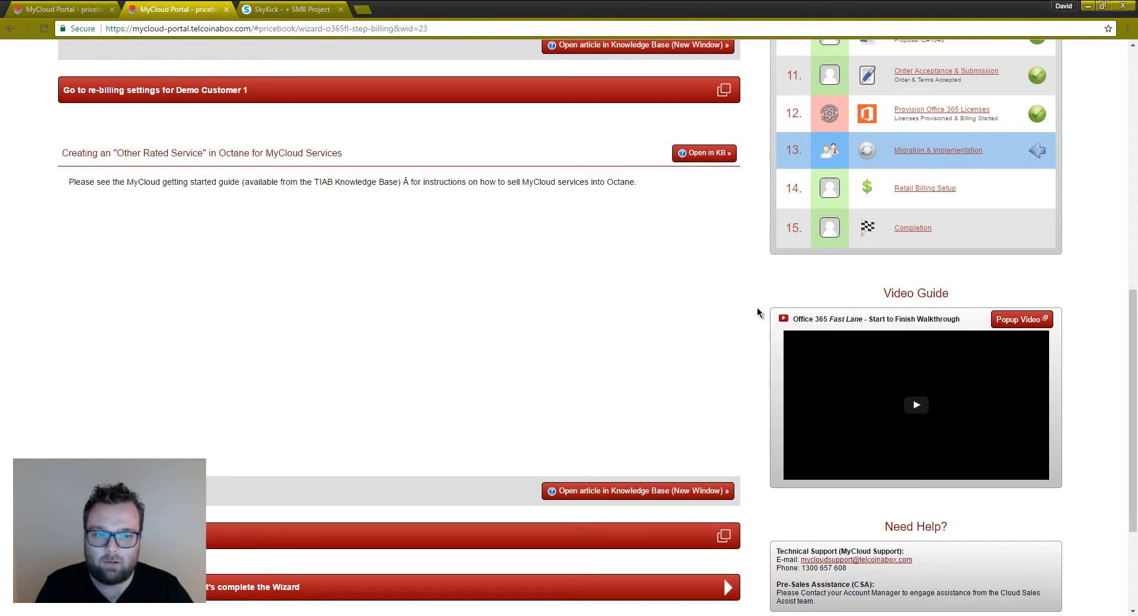
scroll(758, 332, "down", 2)
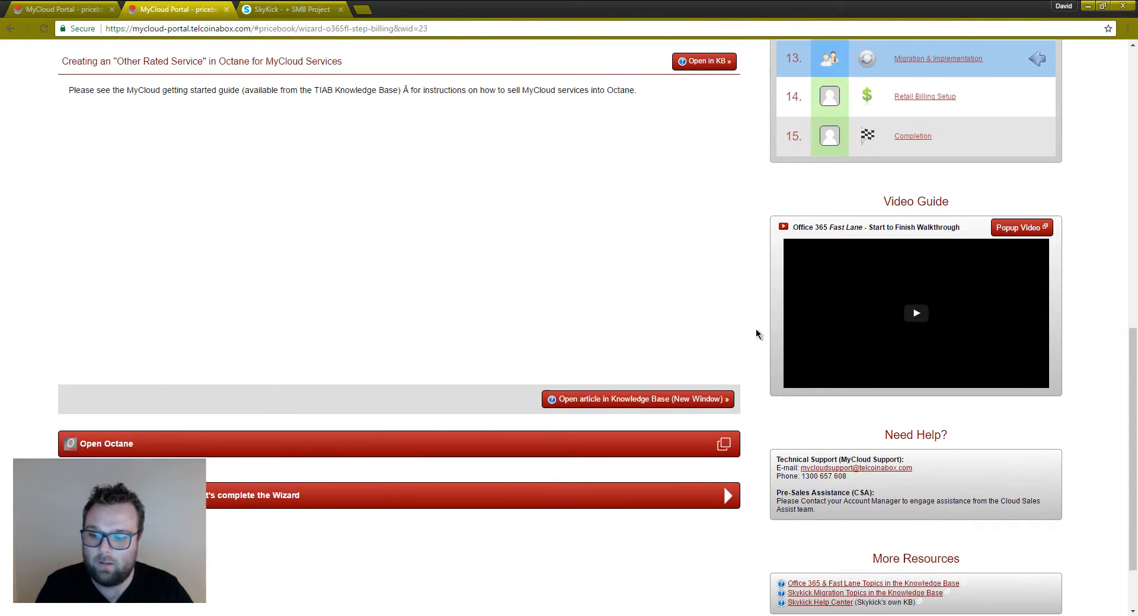
scroll(756, 331, "down", 2)
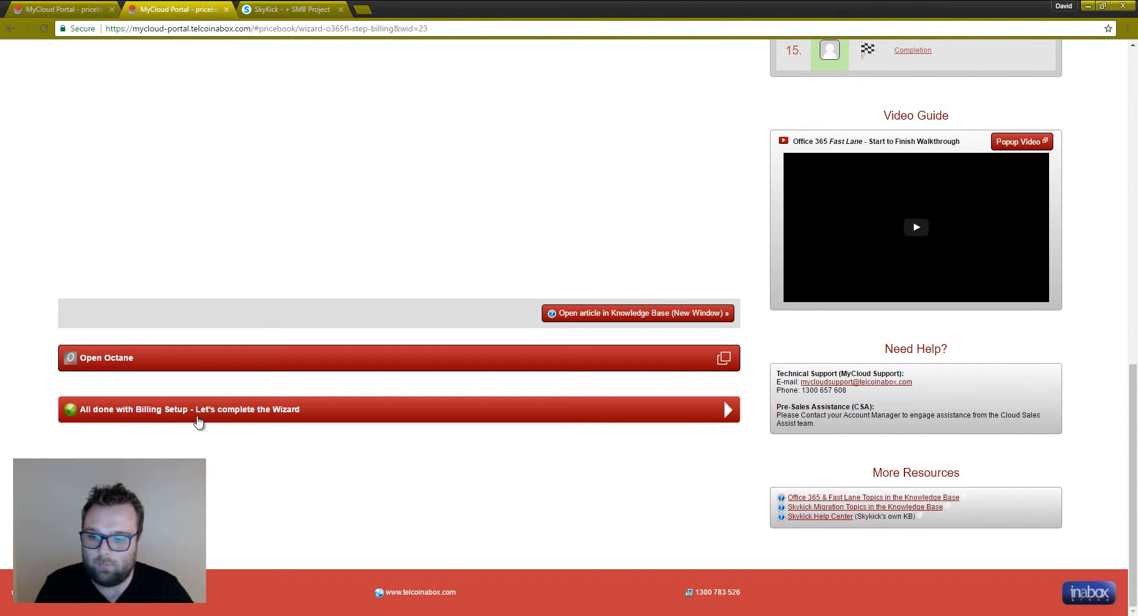
left_click(346, 413)
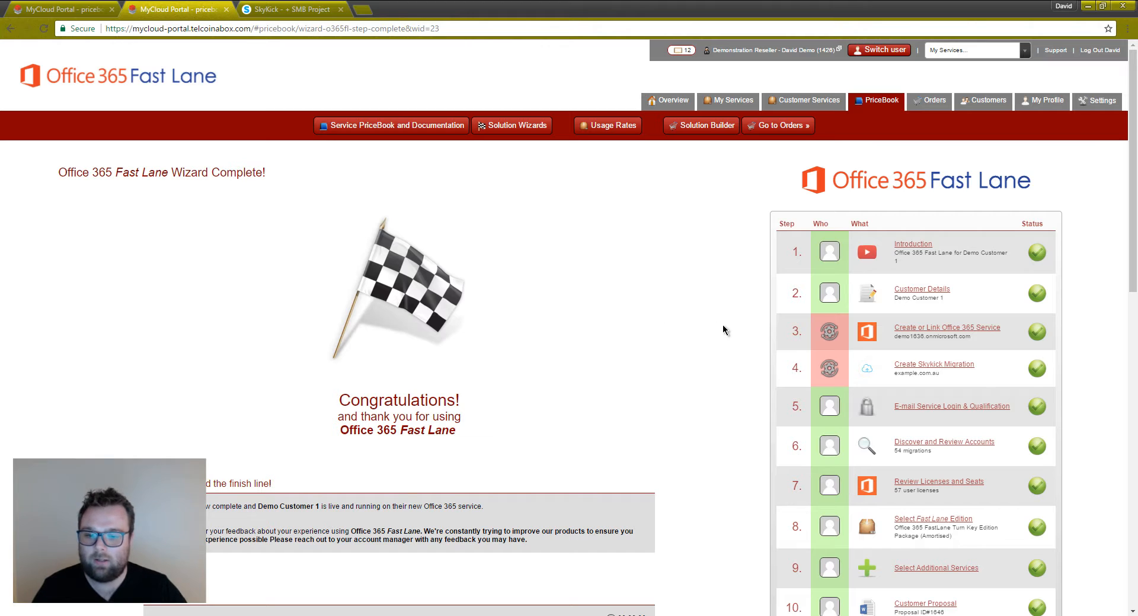
scroll(723, 330, "down", 2)
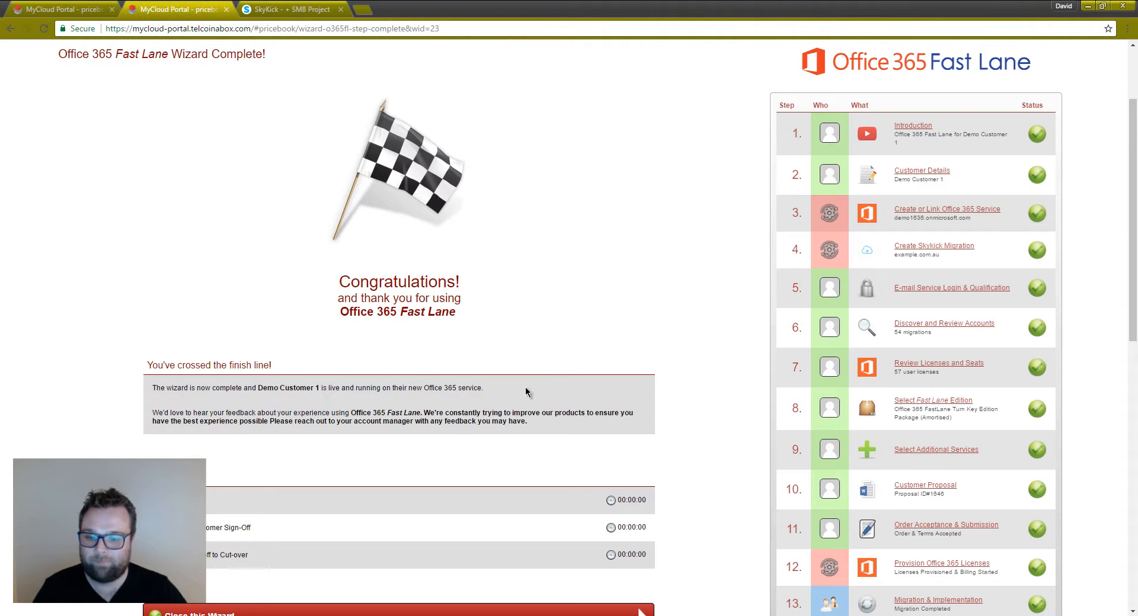
scroll(688, 375, "down", 2)
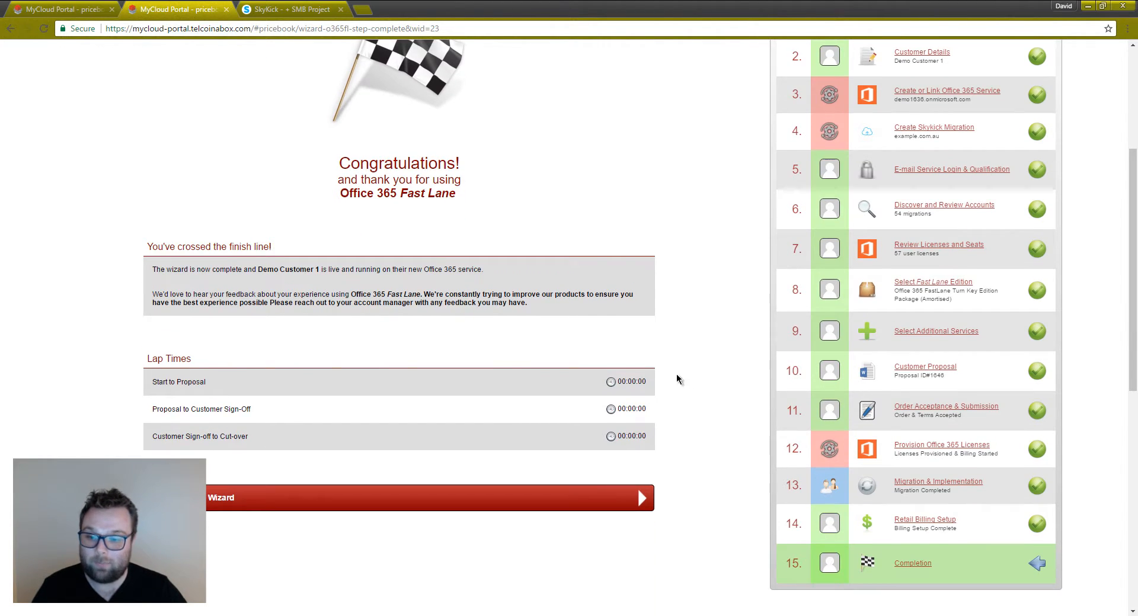